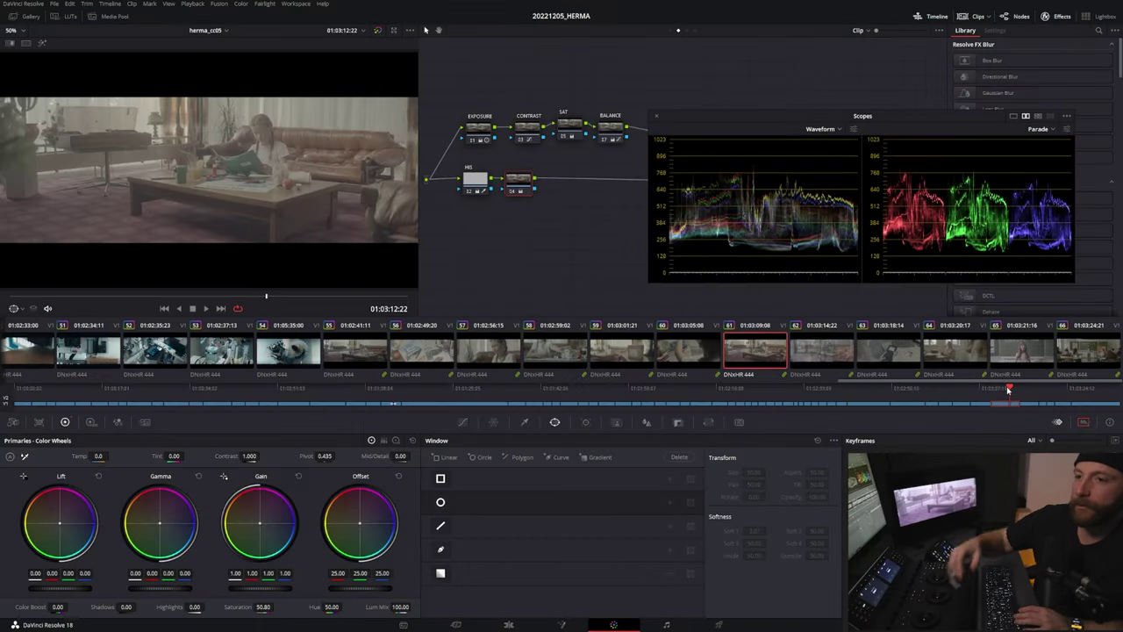
- Go to the ungraded classroom clip at 01:03:25:03 and place the scopes window clear of the node graph
left_click_drag(886, 118, 959, 161)
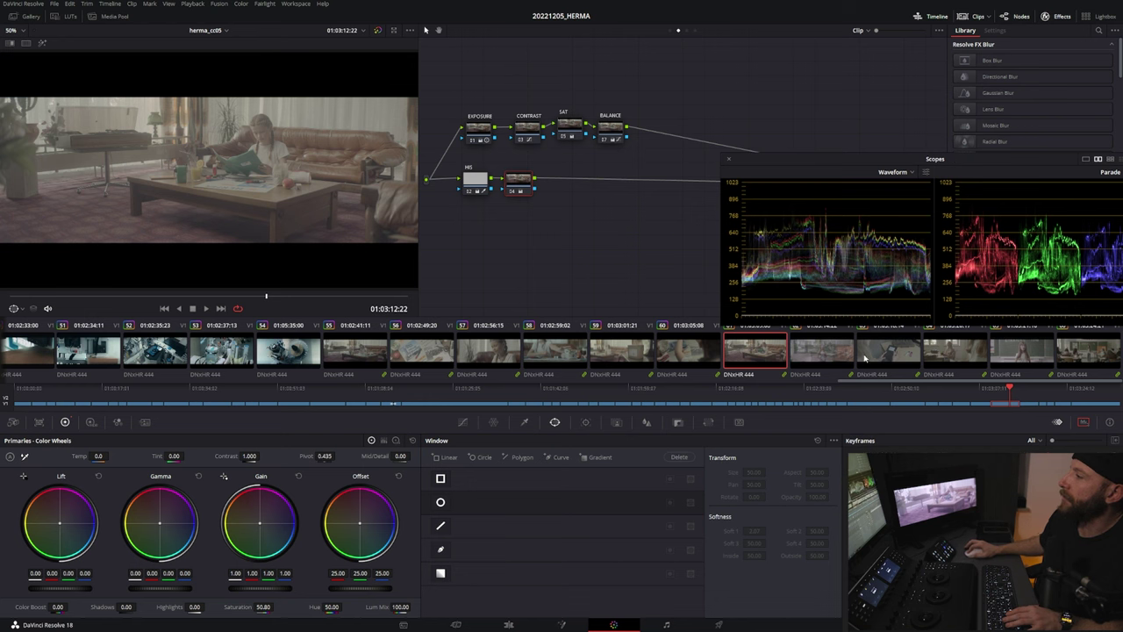
left_click_drag(1016, 389, 1072, 391)
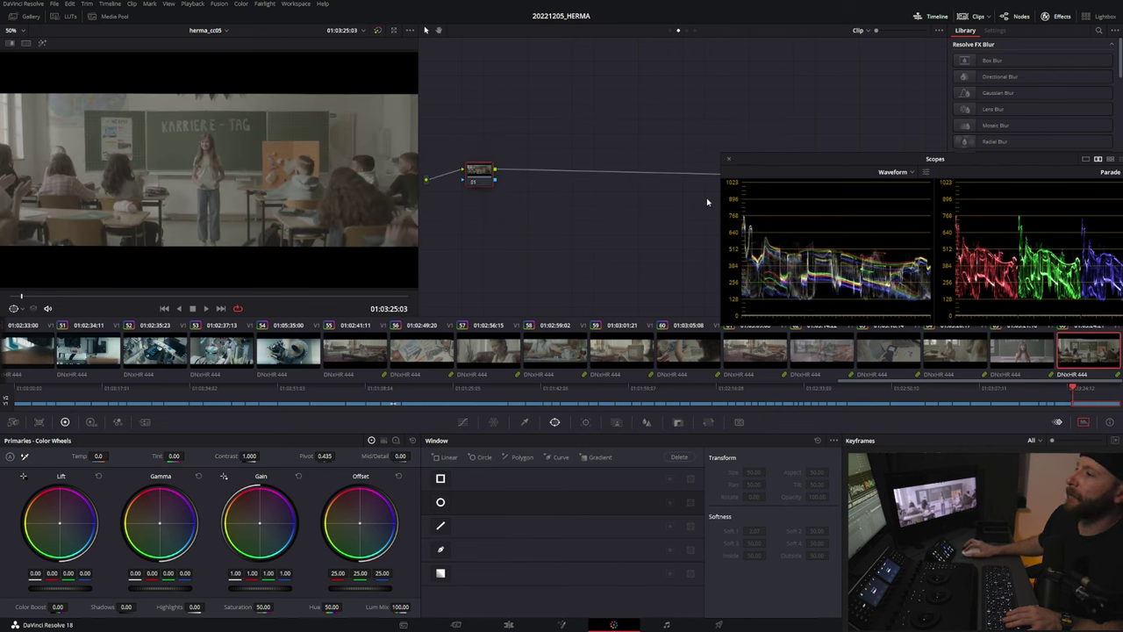
left_click_drag(910, 166, 843, 225)
- Chain six more serial nodes after the clip's first node and space the last one apart, close to the output
left_click_drag(477, 170, 475, 162)
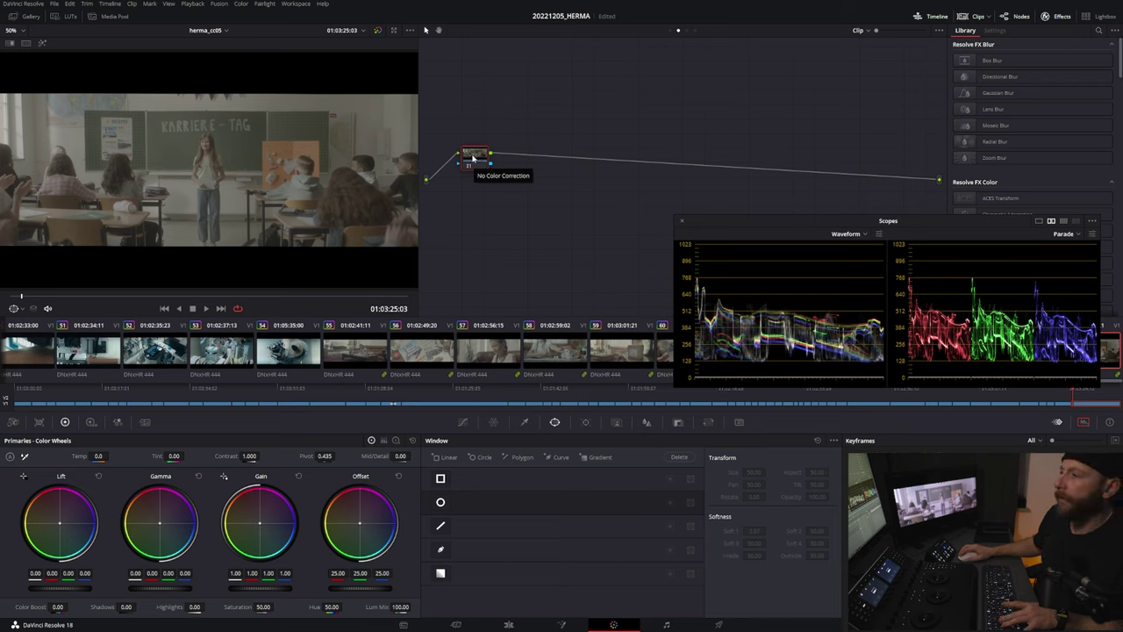
key("alt+s")
key("alt+s")
key("alt+s")
key("alt+s")
key("alt+s")
key("alt+s")
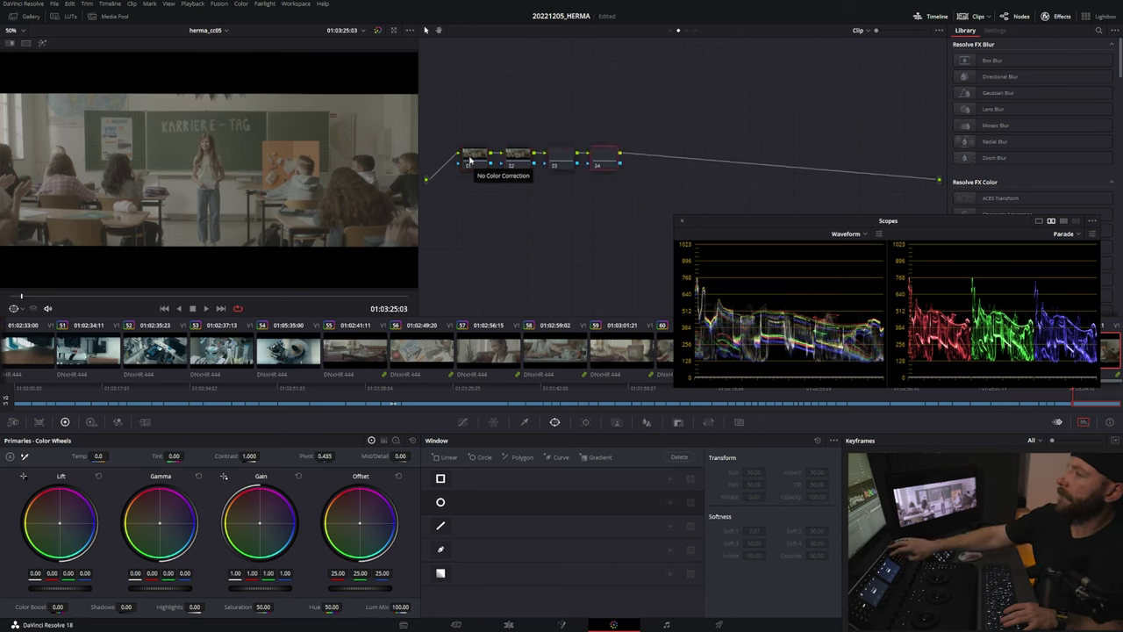
right_click(469, 161)
left_click(515, 135)
left_click_drag(731, 163, 754, 156)
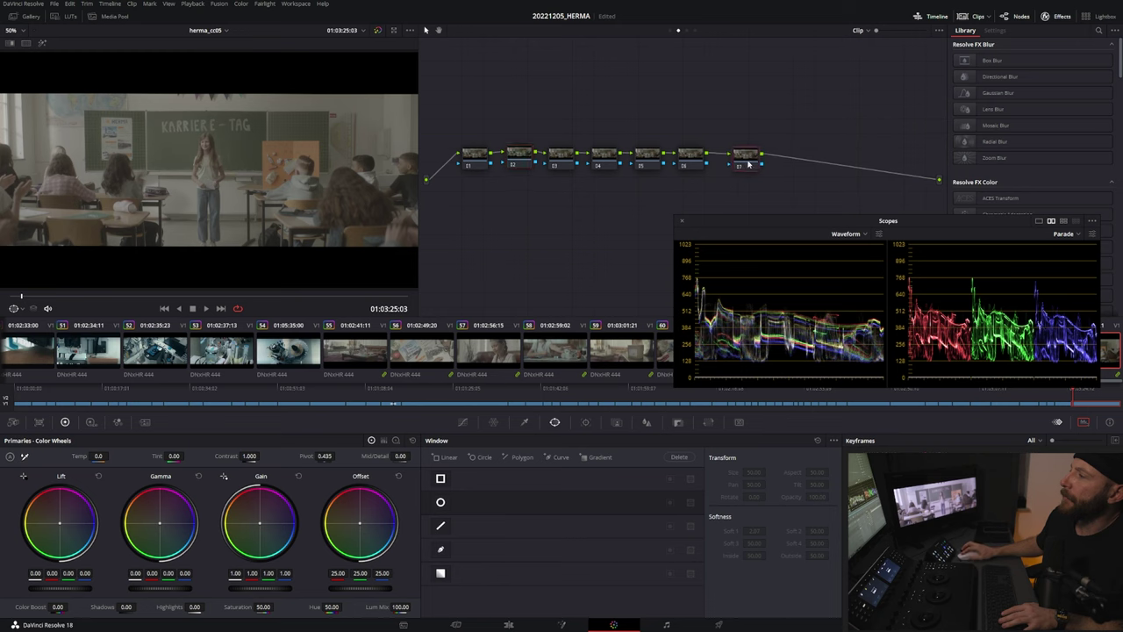
left_click_drag(749, 164, 825, 156)
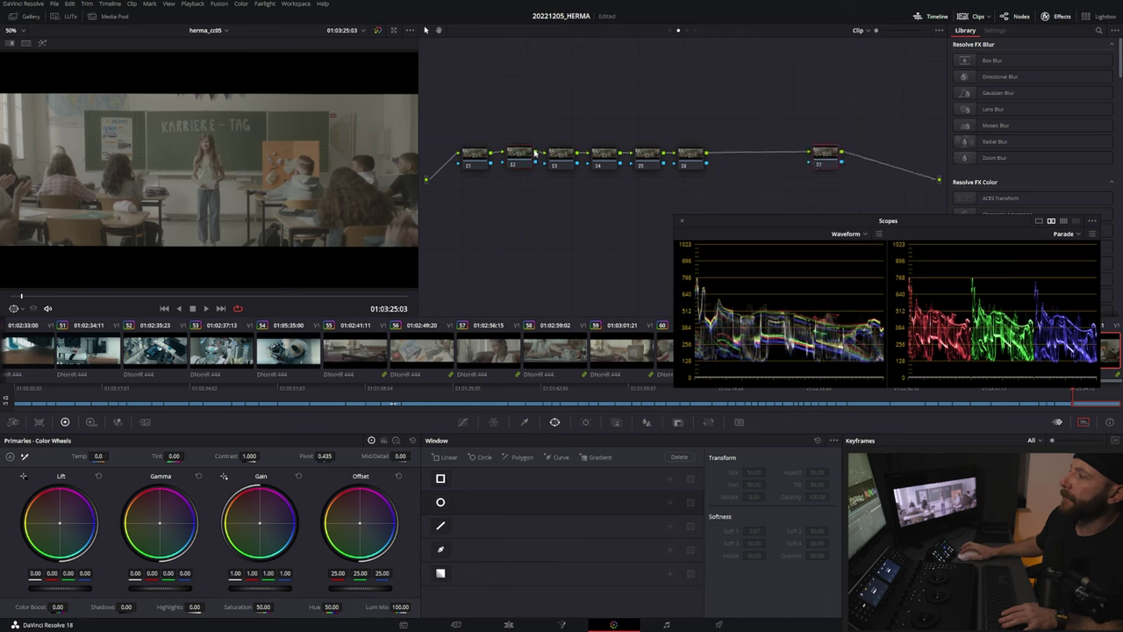
- Apply the Arri Alexa LogC to Rec709 LUT to the third node
right_click(563, 158)
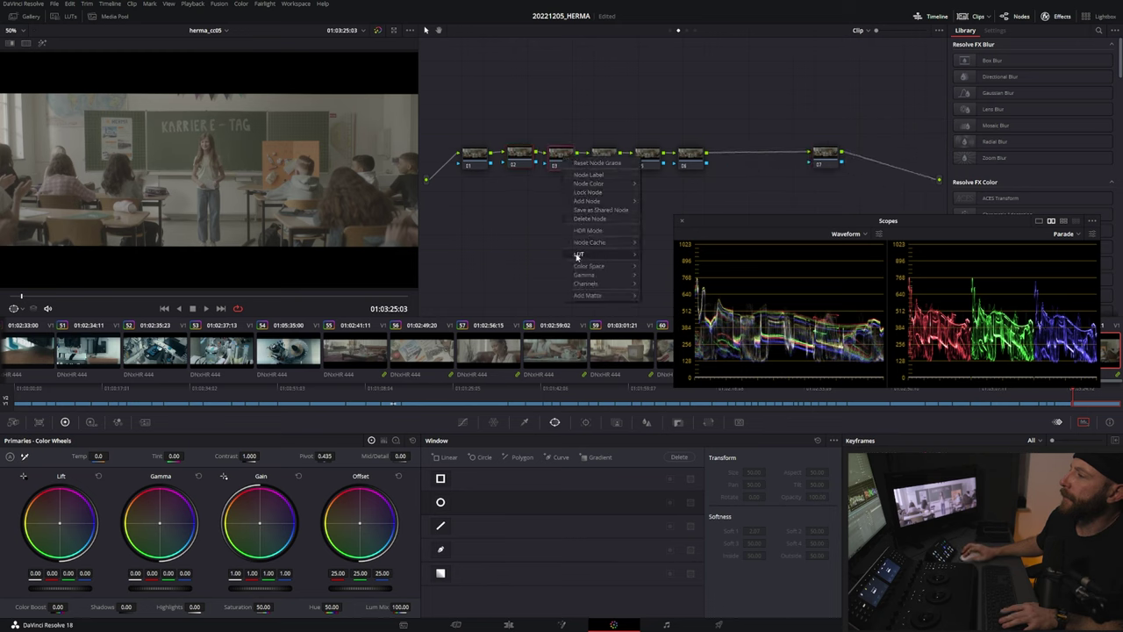
mouse_move(577, 257)
mouse_move(737, 271)
left_click(776, 272)
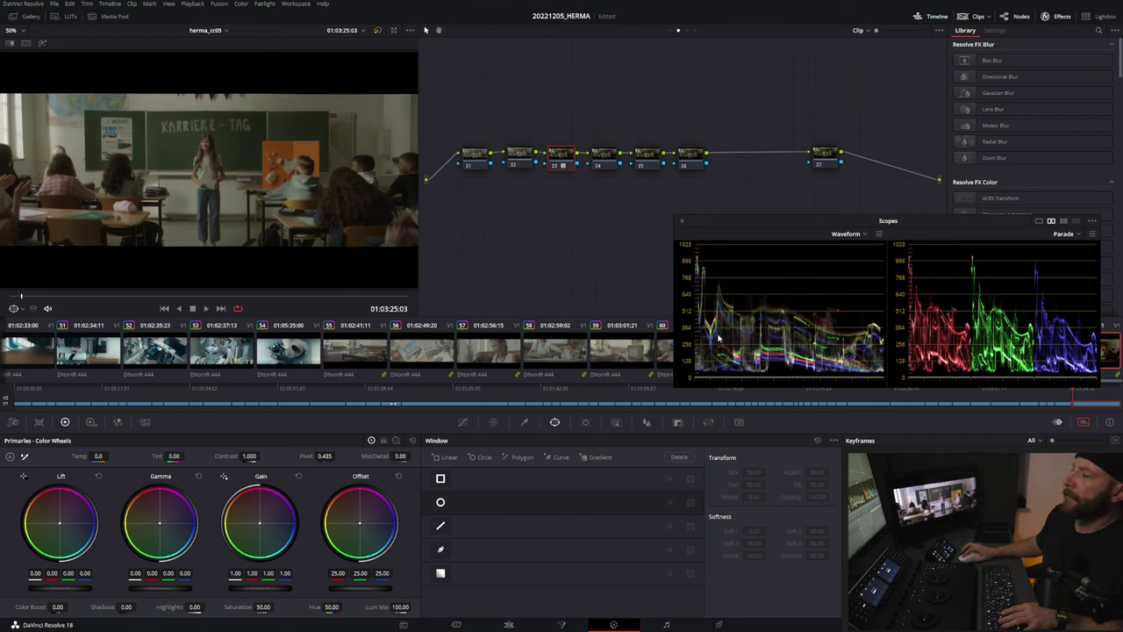
- Brighten the first node at 01:03:27:06 with gain 1.17 and offset 27.54, and white-balance it by sampling a neutral area of the image
mouse_move(1084, 394)
left_mouse_down()
mouse_move(1096, 394)
mouse_move(1084, 392)
left_mouse_up()
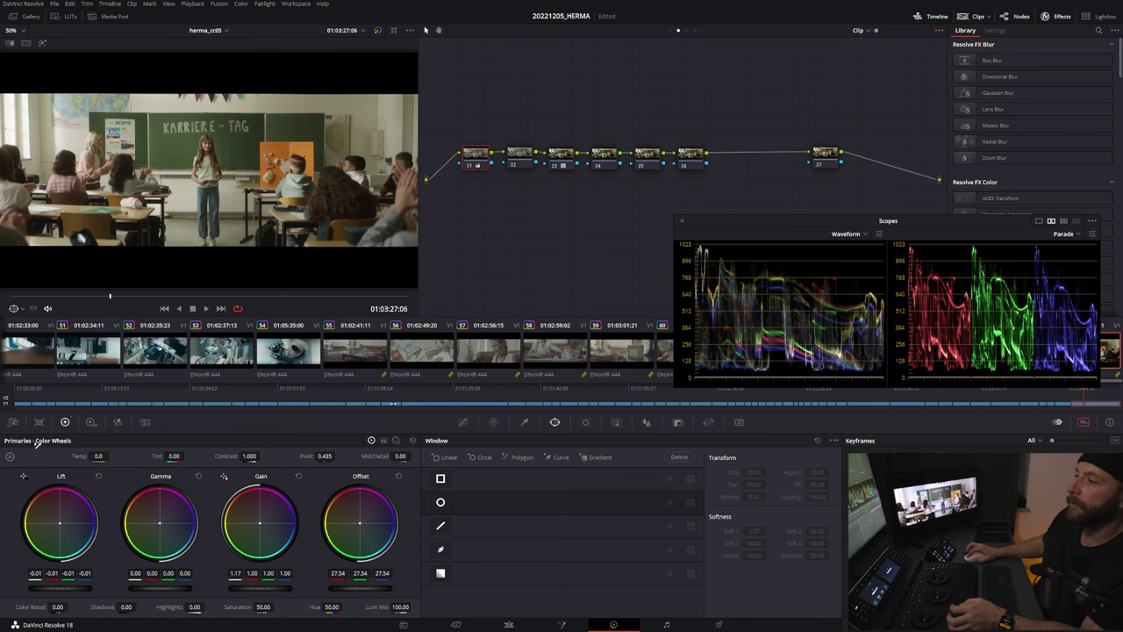
left_click(184, 191)
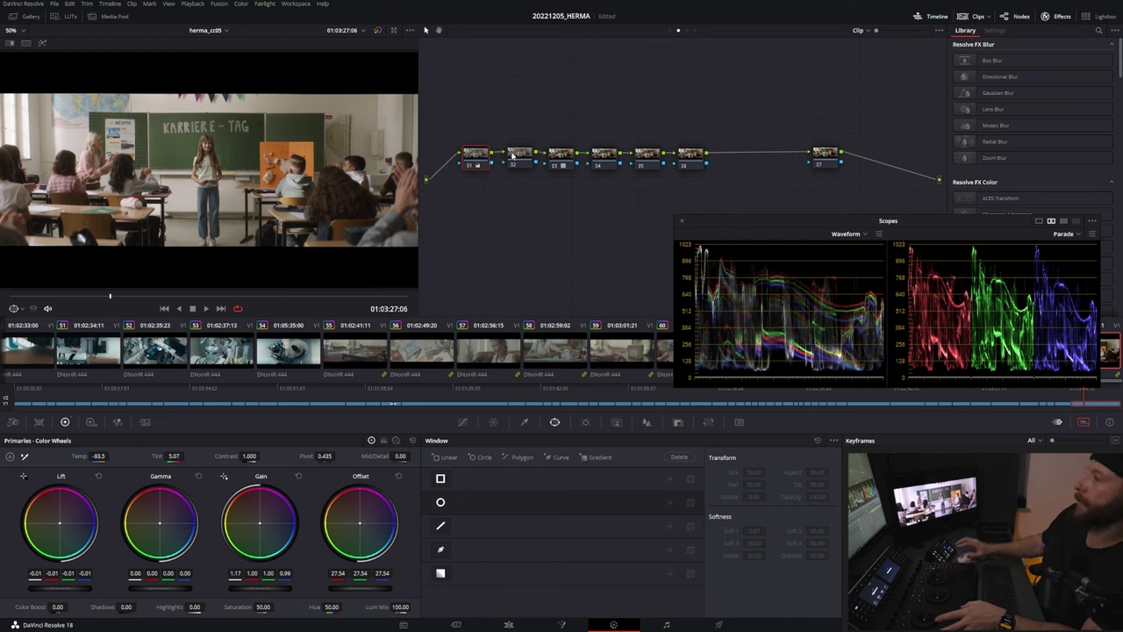
- Raise the second node's saturation to 53.57 and label the node "sat"
left_click(520, 155)
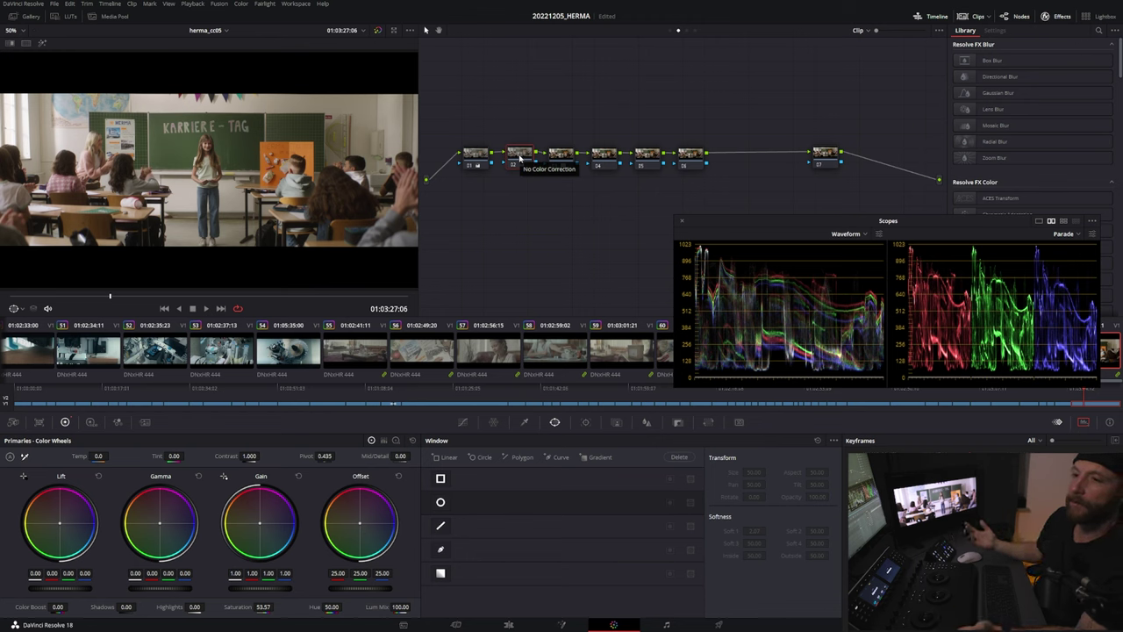
right_click(519, 158)
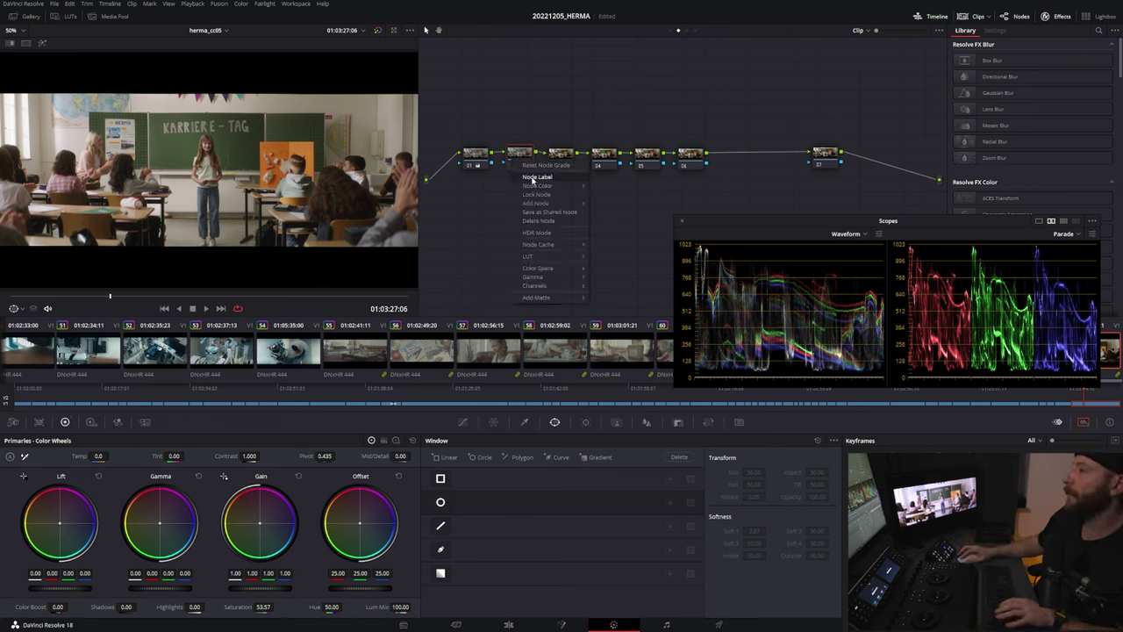
left_click(531, 177)
type("M")
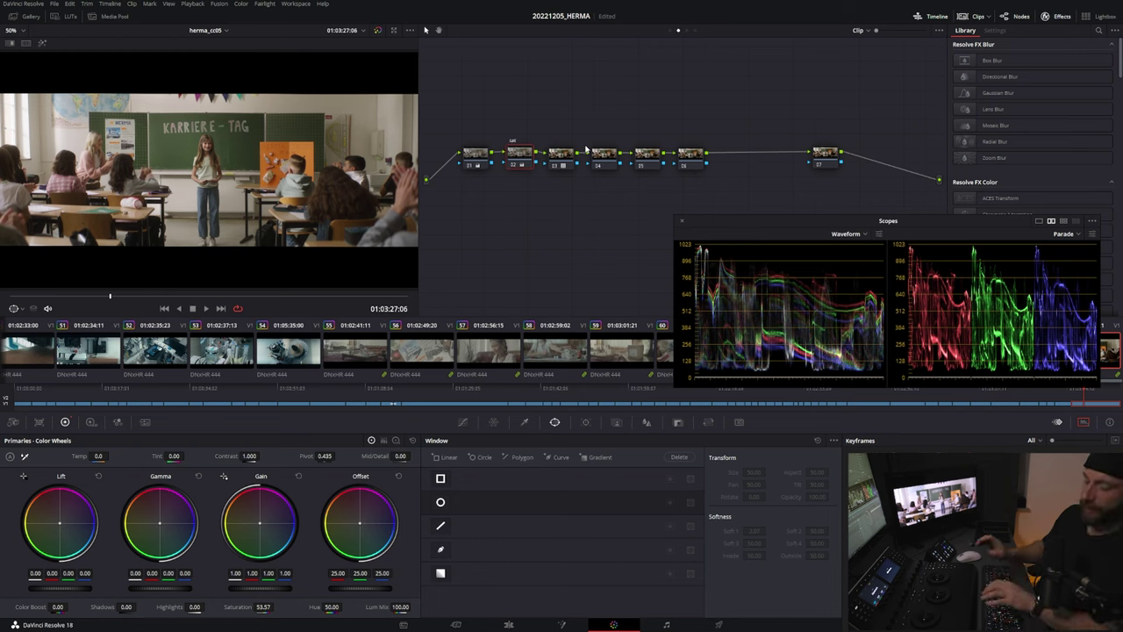
- Label the first node "prim"
left_click(470, 159)
right_click(471, 159)
left_click(491, 174)
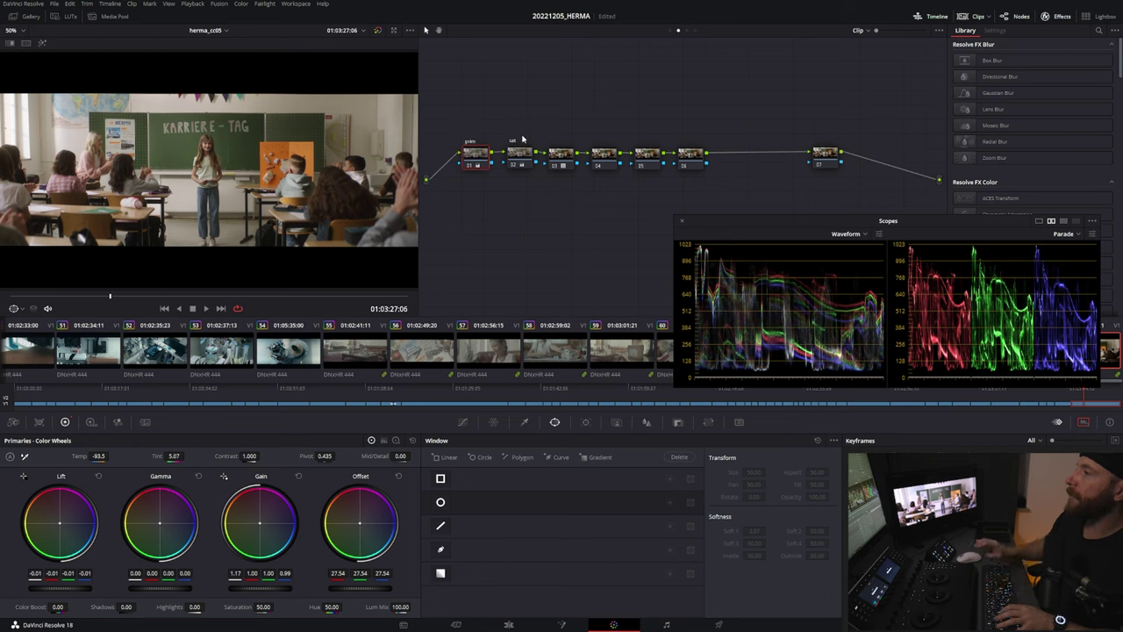
- Label the third node "lut"
left_click(571, 155)
right_click(571, 155)
key("Escape")
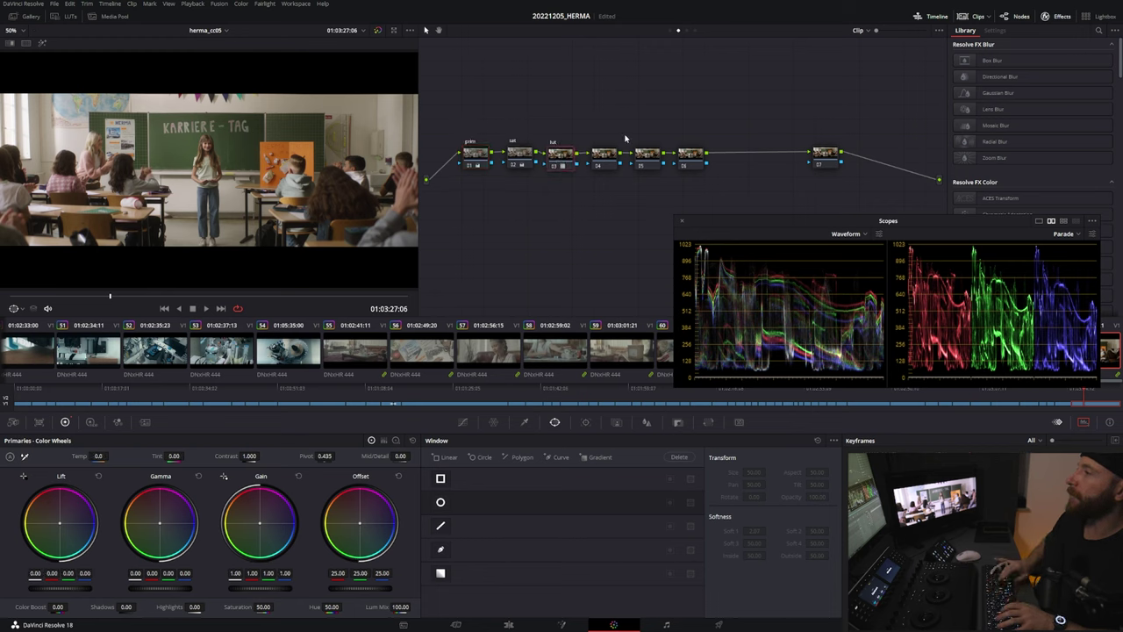
- Change the third node's label to "rec709"
right_click(566, 158)
key("Escape")
right_click(558, 156)
key("Escape")
type("rec7")
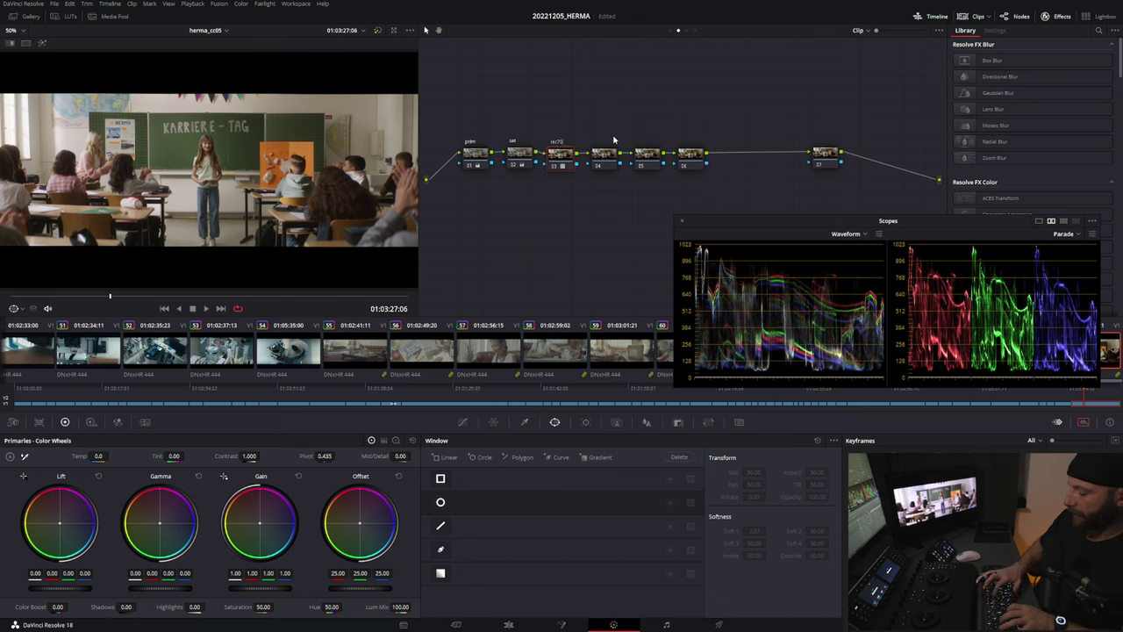
type("09")
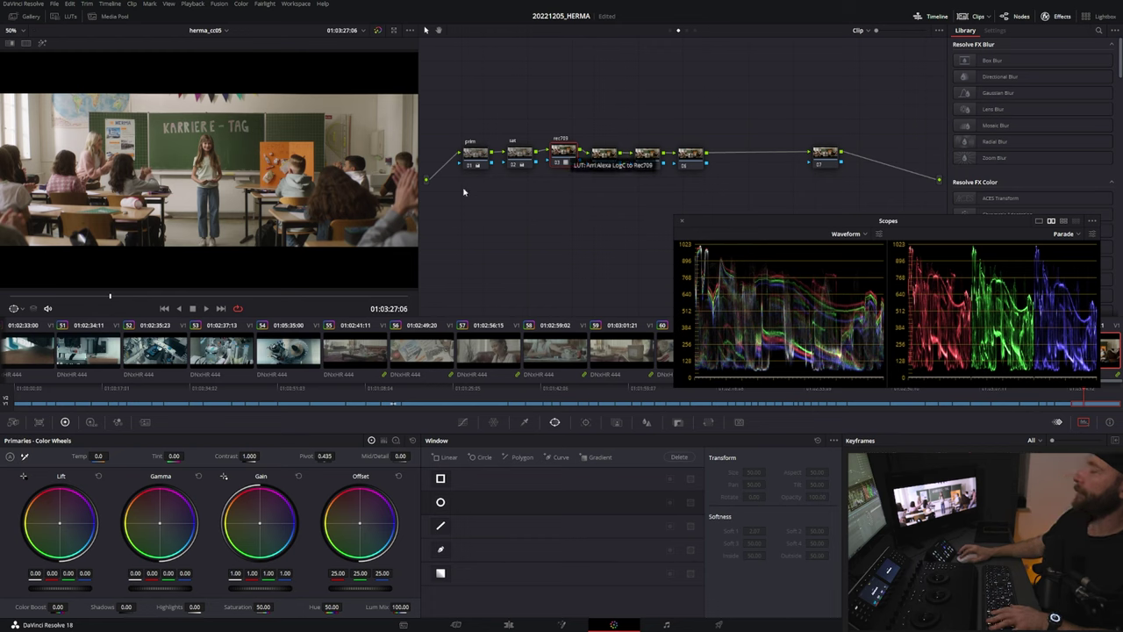
- Add two parallel nodes alongside the sixth node and a serial node after their parallel mixer
key("shift+z")
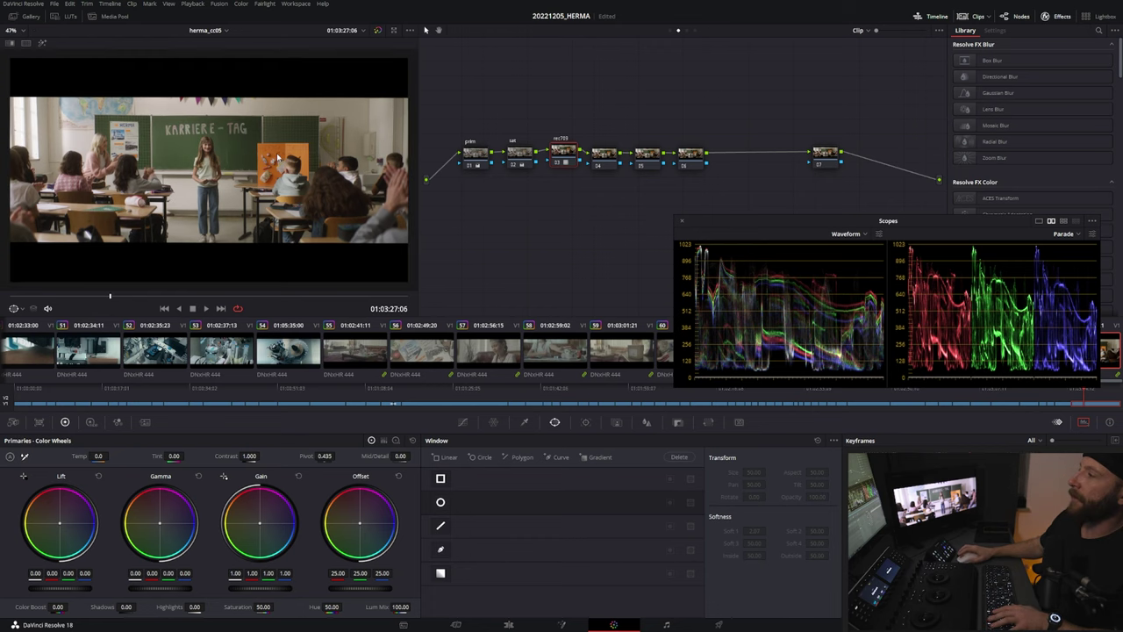
left_click(700, 156)
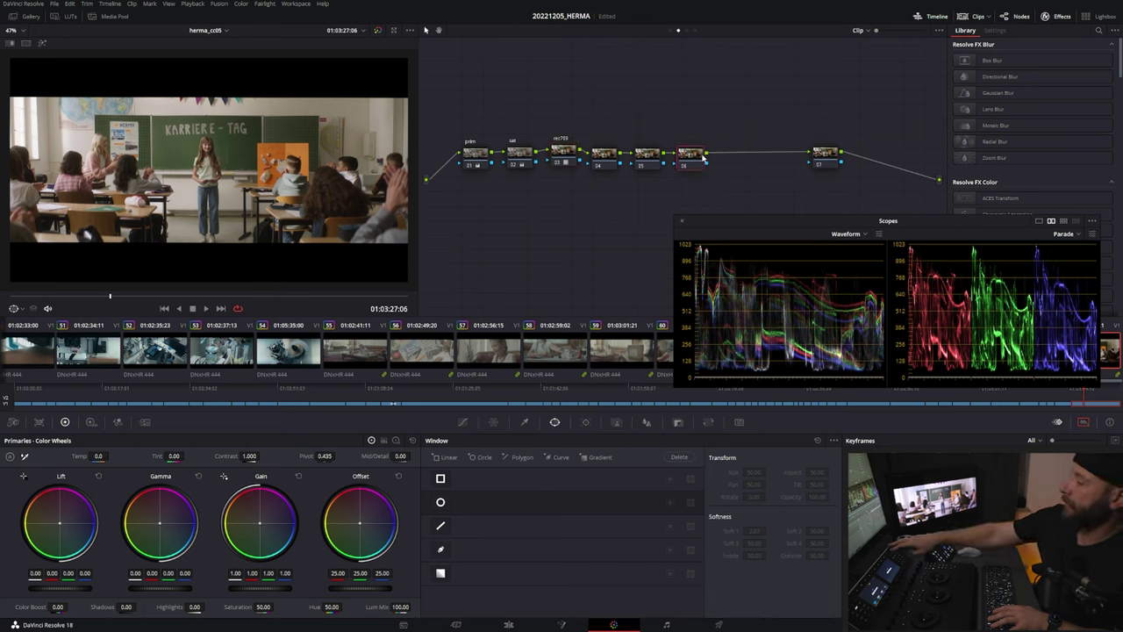
key("alt+p")
left_click(646, 164)
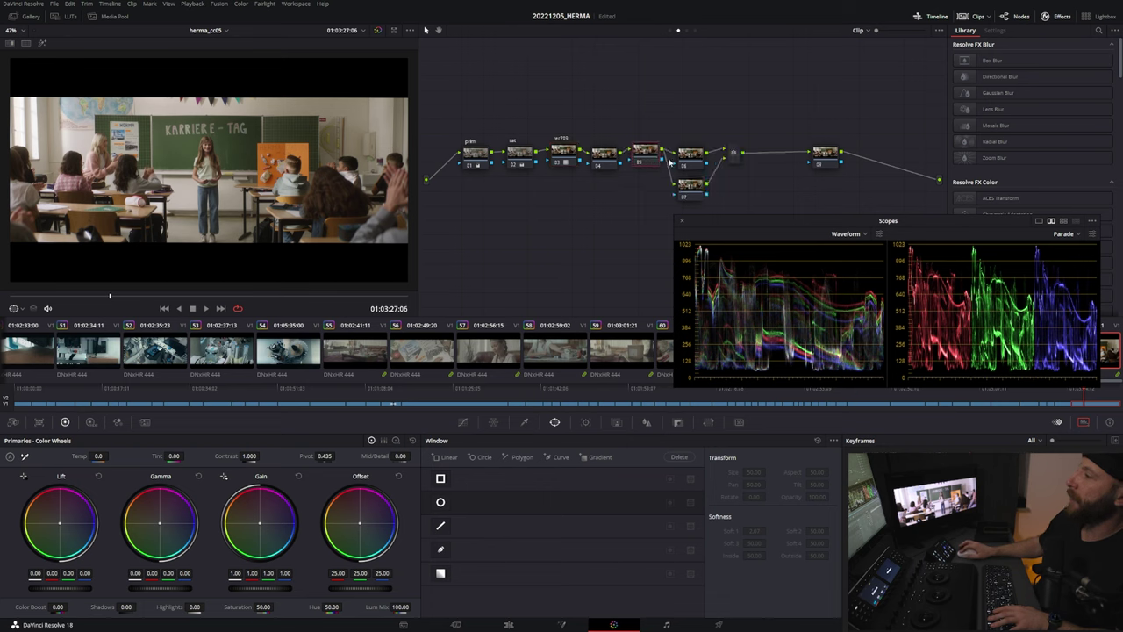
left_click_drag(694, 163, 649, 163)
left_click(605, 163)
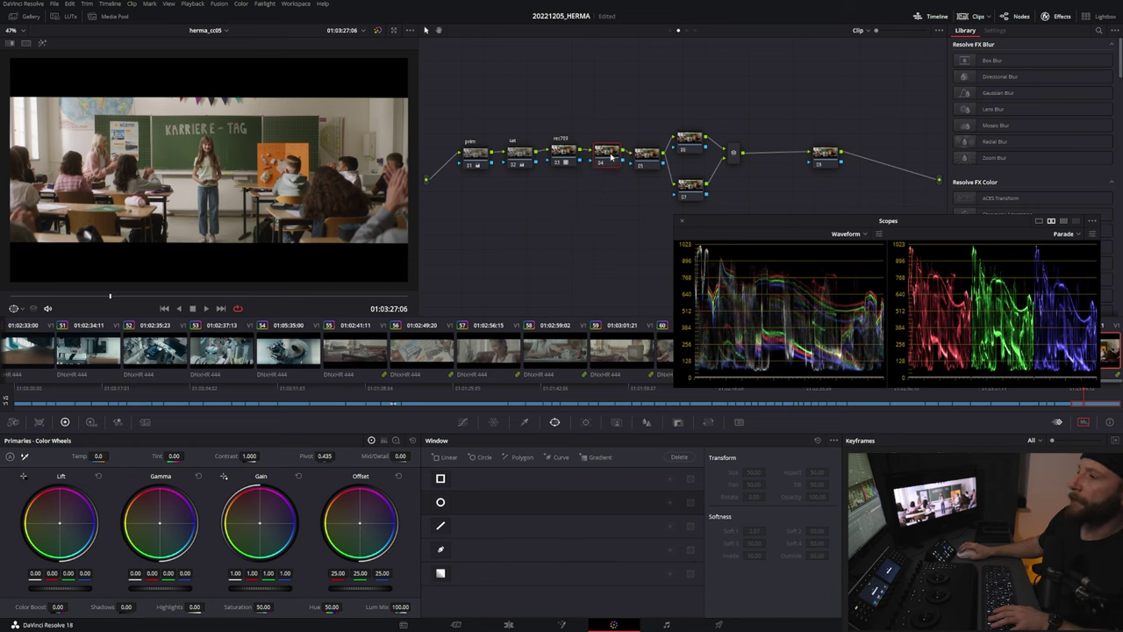
left_click(693, 145)
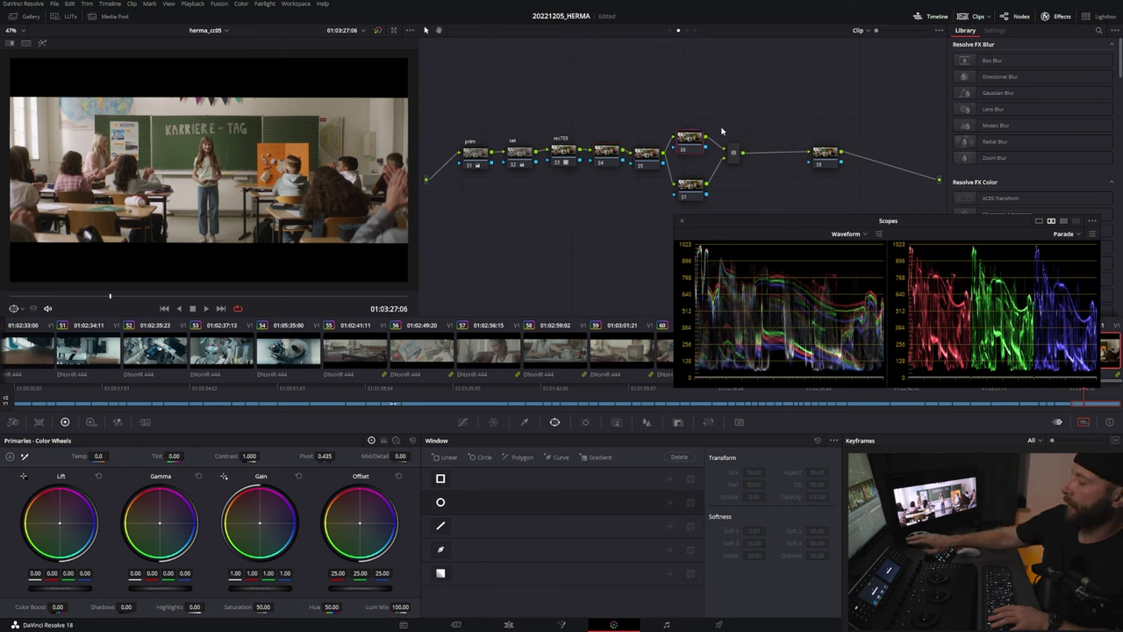
key("alt+p")
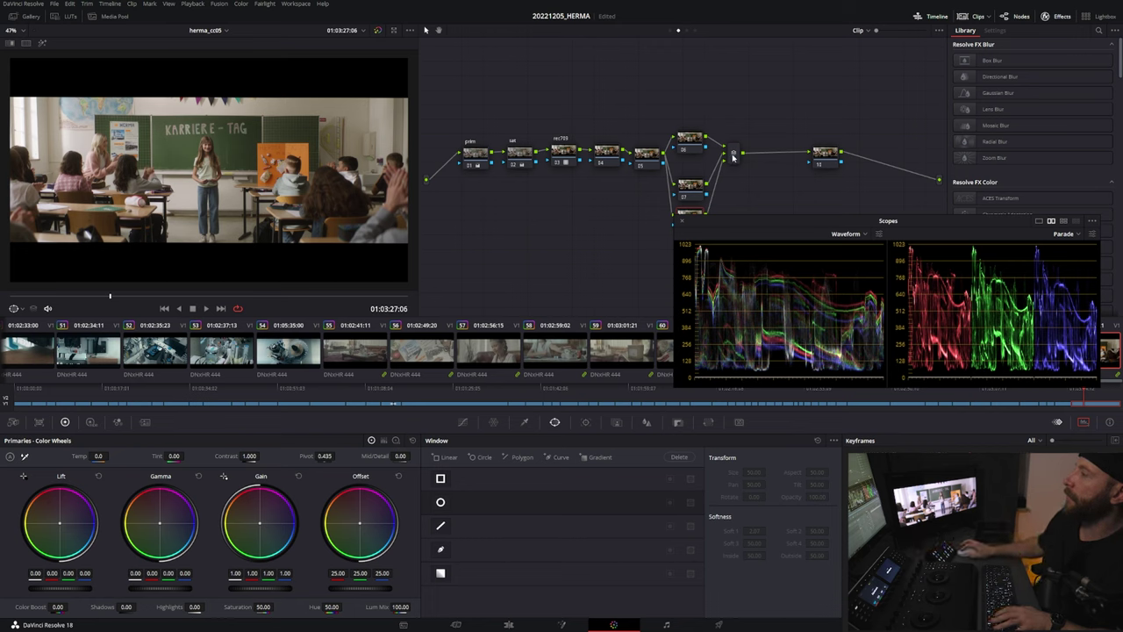
left_click(734, 153)
key("alt+s")
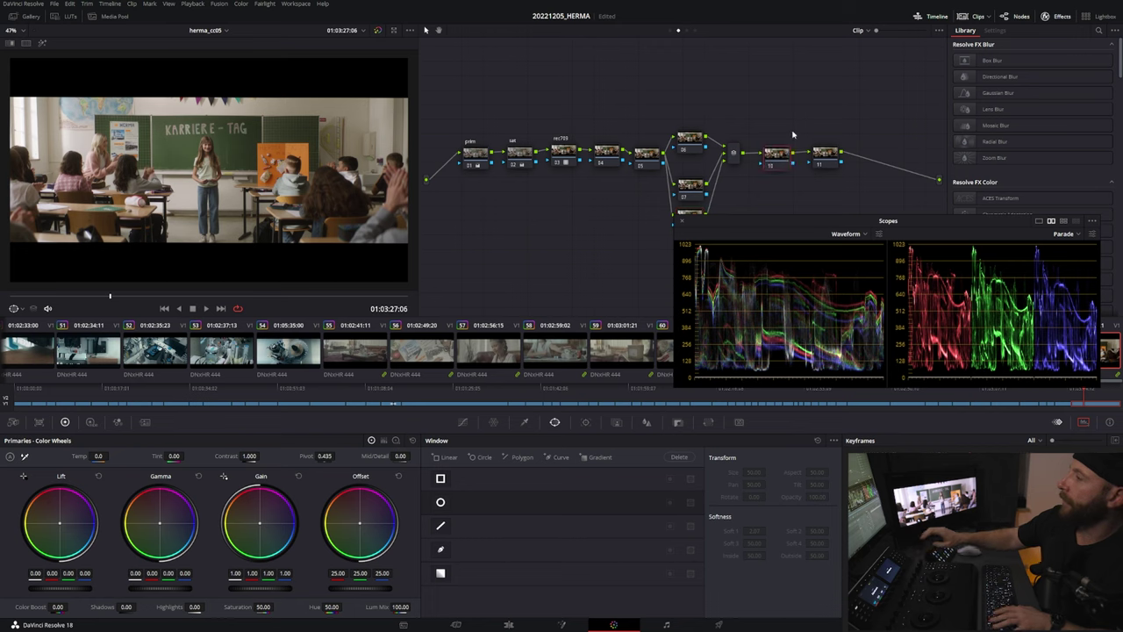
- Delete the unused fourth node and move the following node into its place beside the rec709 node
left_click(605, 156)
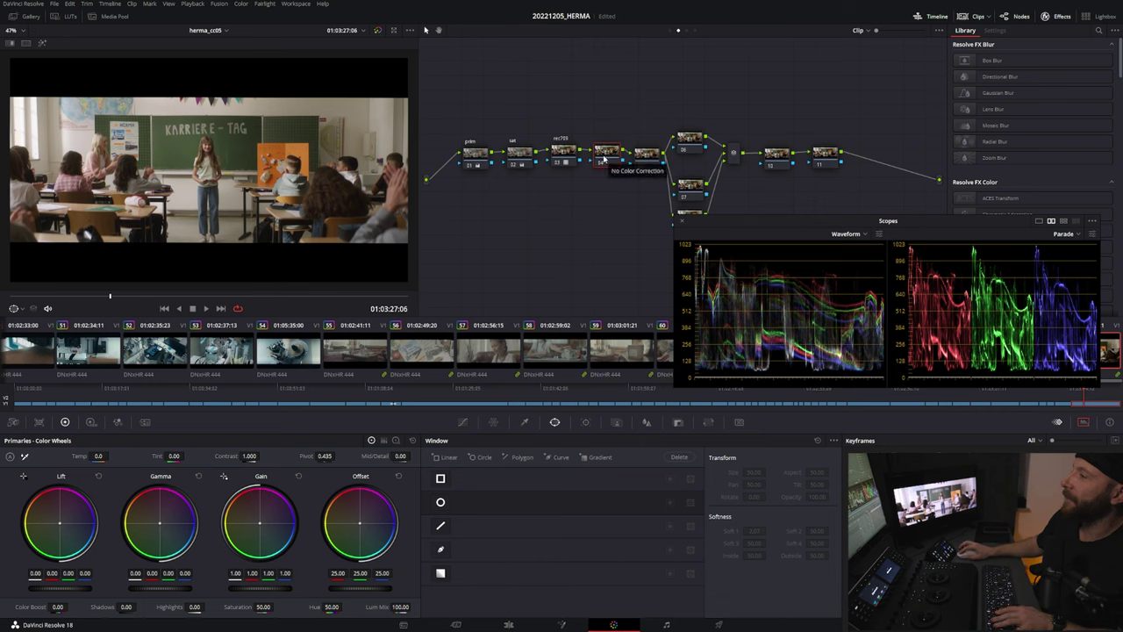
left_click(644, 157)
left_click(605, 155)
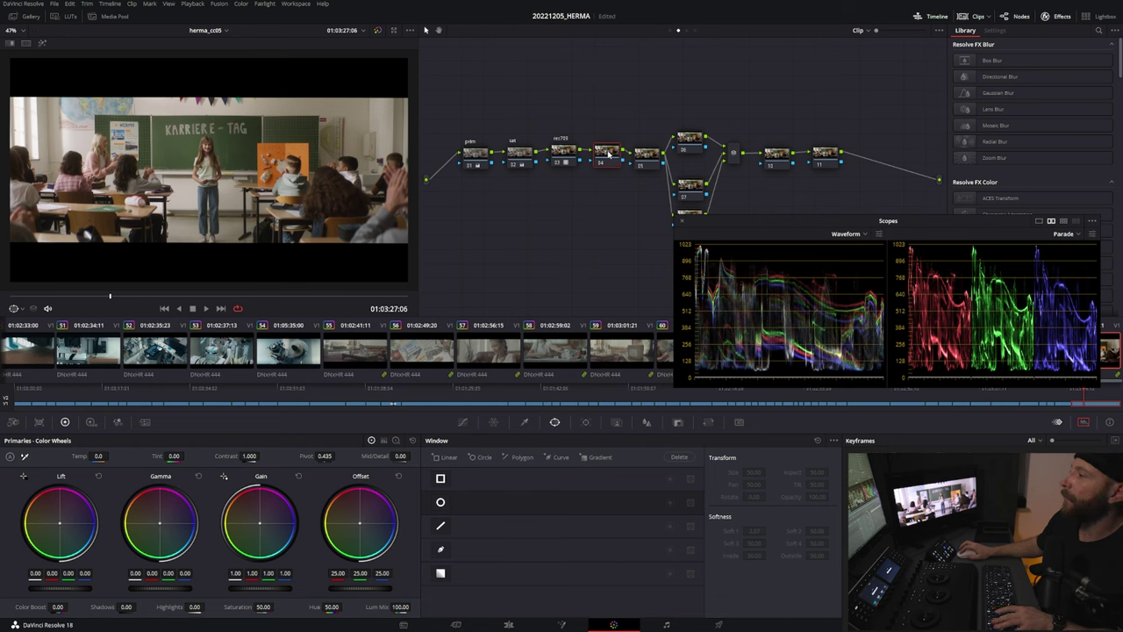
key("Delete")
left_click_drag(645, 163, 605, 161)
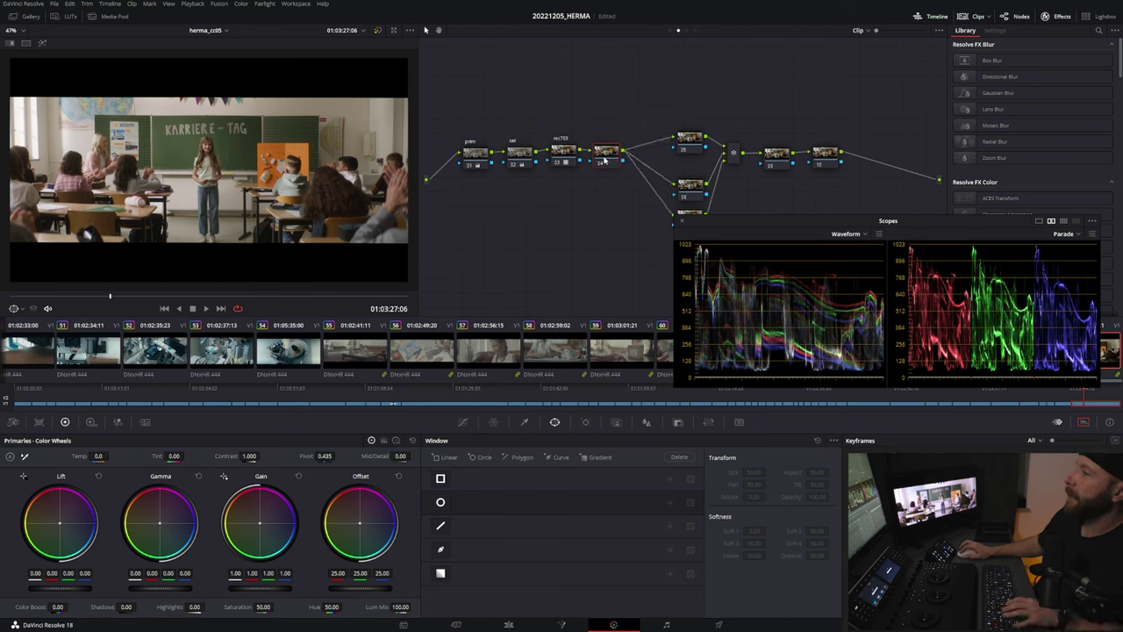
left_click(600, 161)
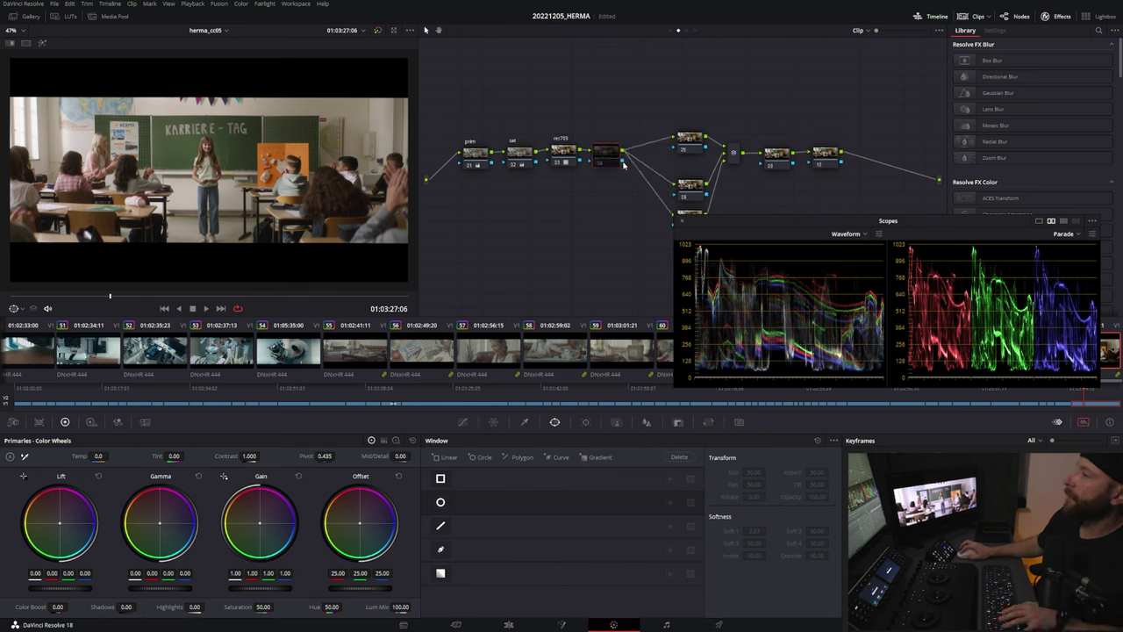
key("ctrl+d")
- Move the first two parallel nodes closer to the fourth node and align them one above the other
left_click(701, 133)
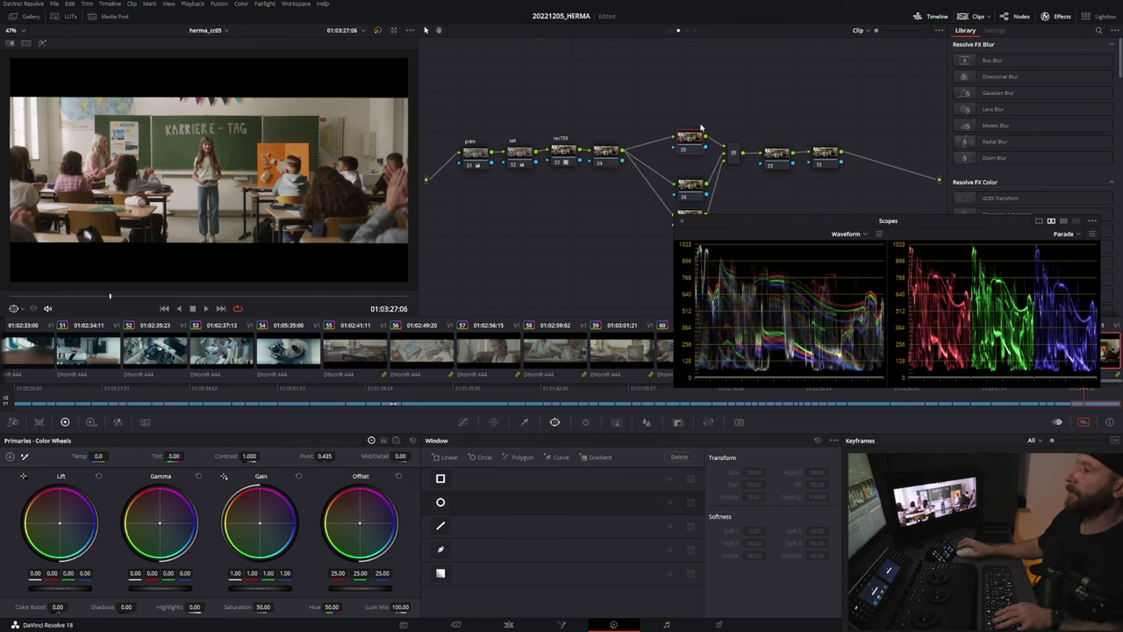
left_click_drag(688, 139, 674, 138)
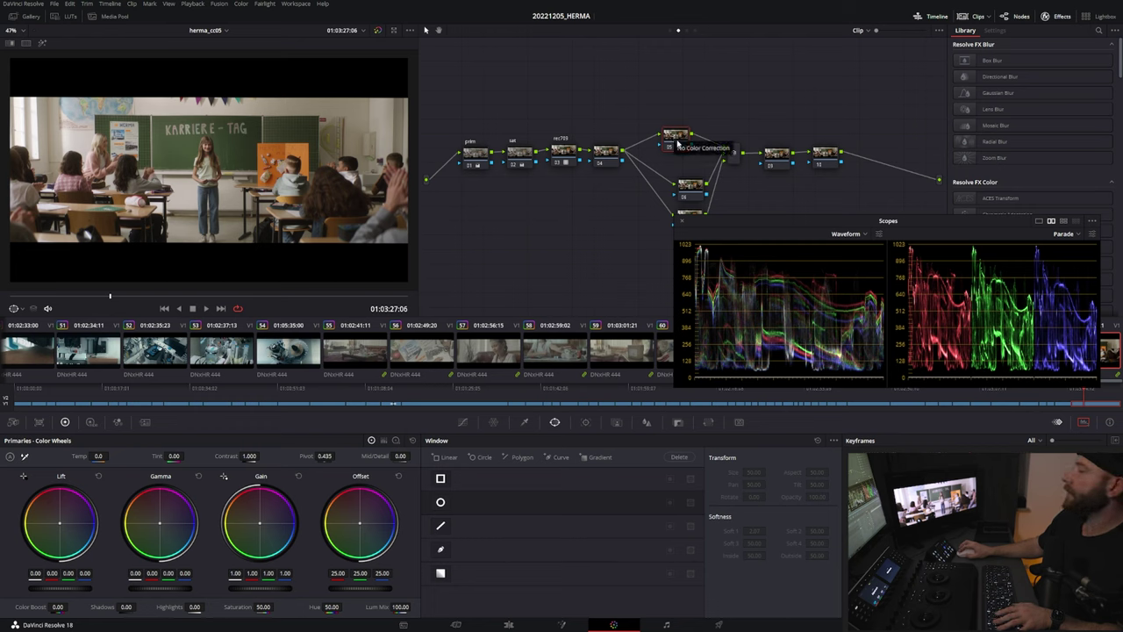
left_click_drag(689, 188, 672, 175)
left_click(675, 137)
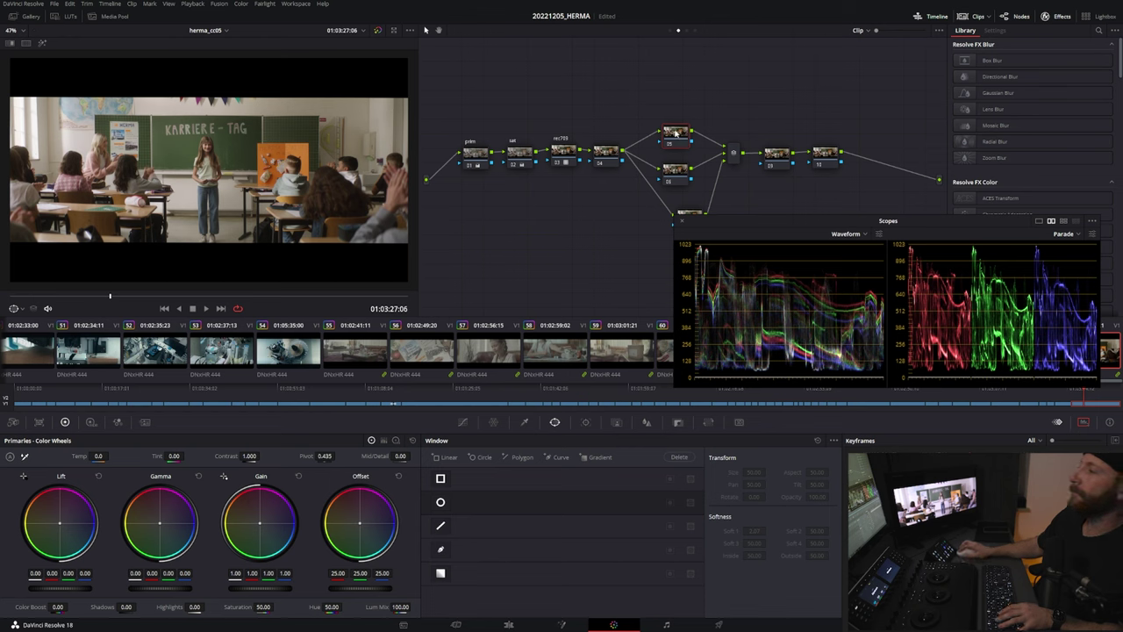
left_click_drag(674, 134, 678, 131)
left_click(674, 180)
- Fine-tune the sat node's saturation to 54.72 and the prim node's lift to -0.02
left_click(527, 138)
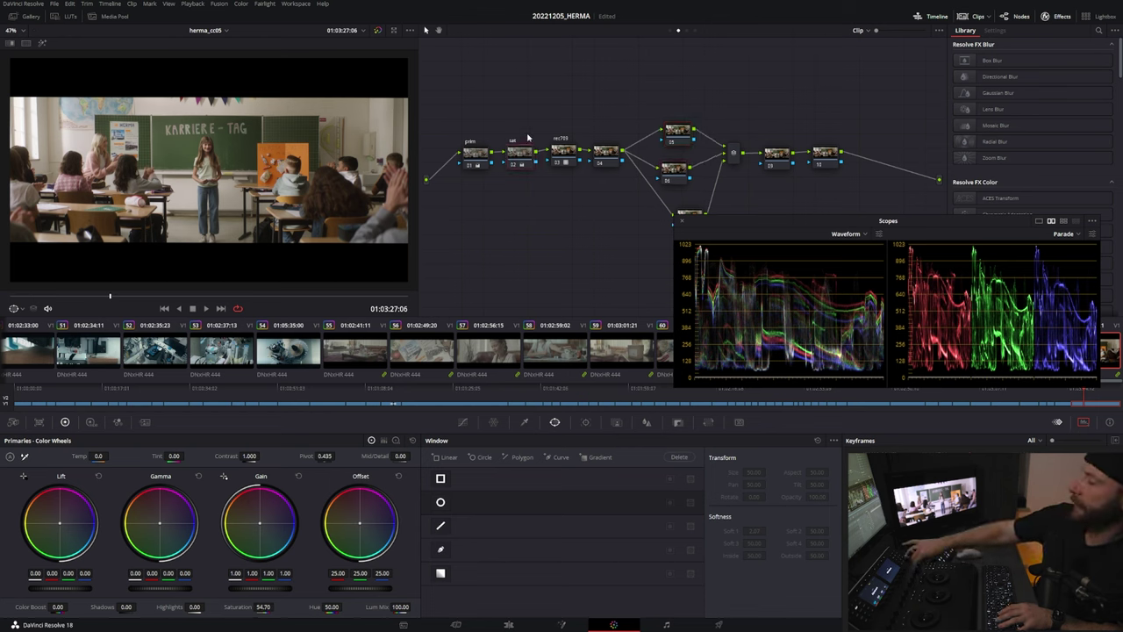
key("ctrl+d")
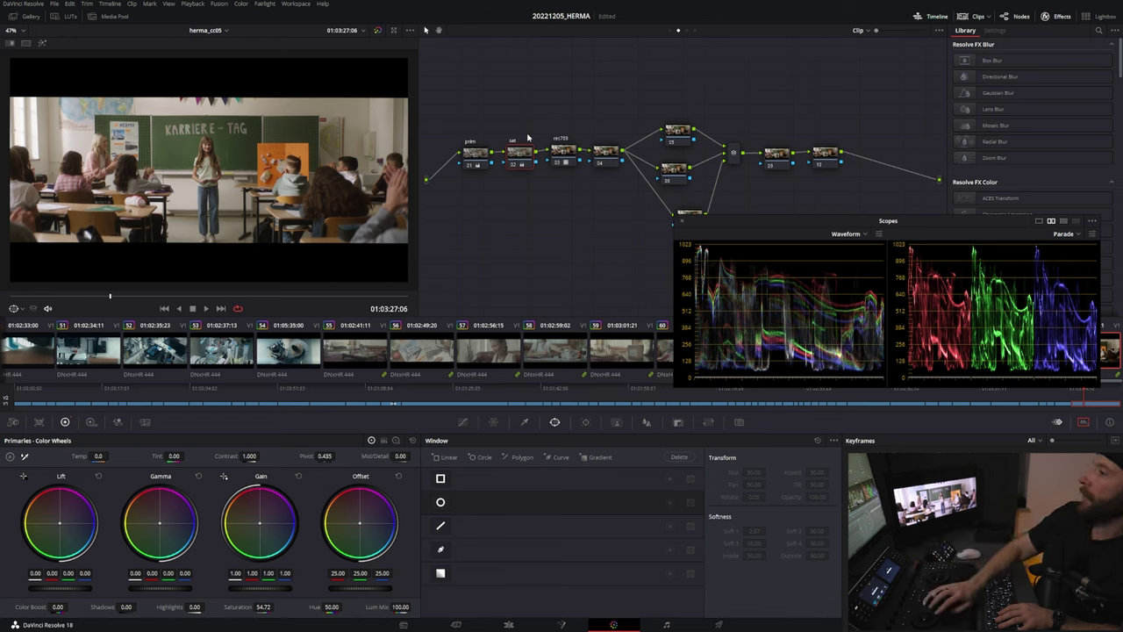
left_click(474, 153)
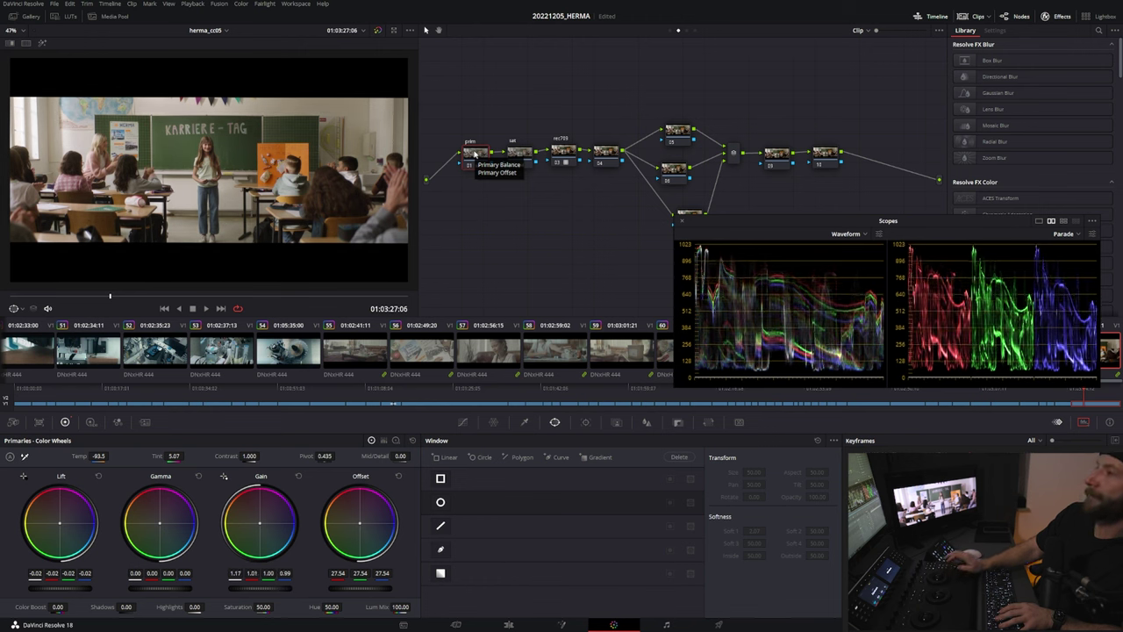
- Qualify the orange poster on the first parallel node with the HSL qualifier, luminance disabled, and show the selection highlight
left_click(608, 155)
left_click(680, 136)
left_click(524, 422)
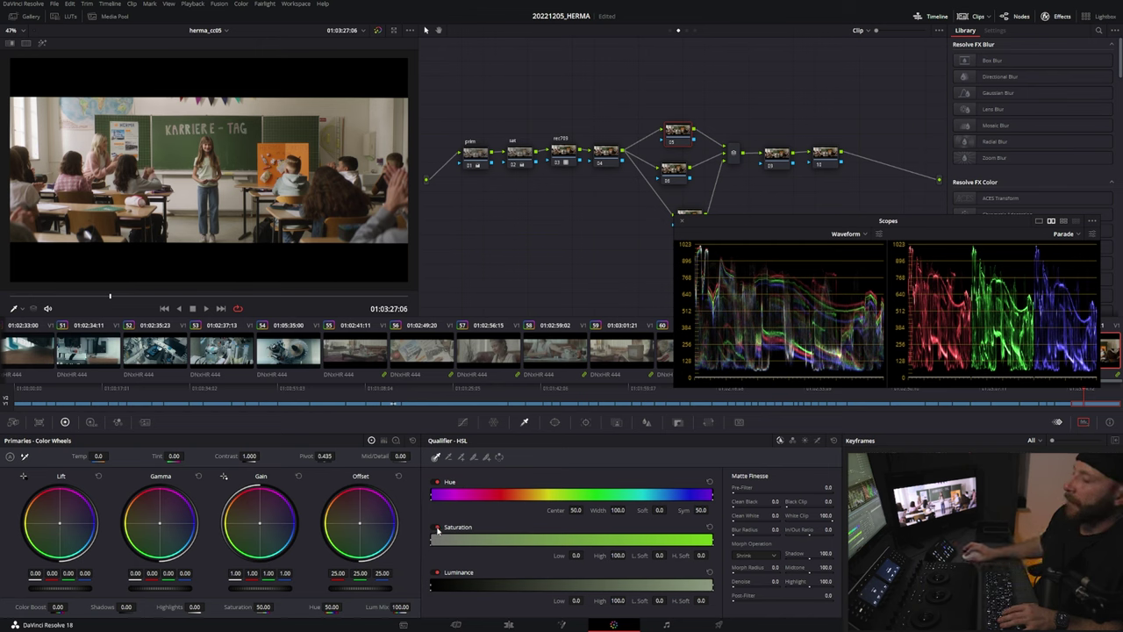
left_click(436, 572)
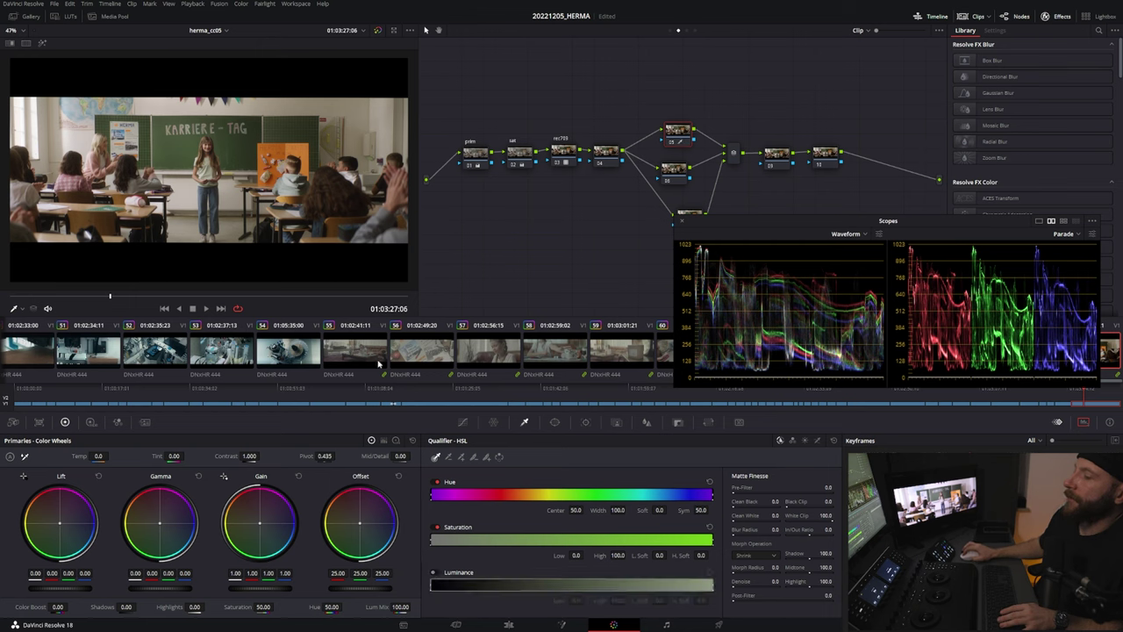
left_click(299, 148)
key("shift+h")
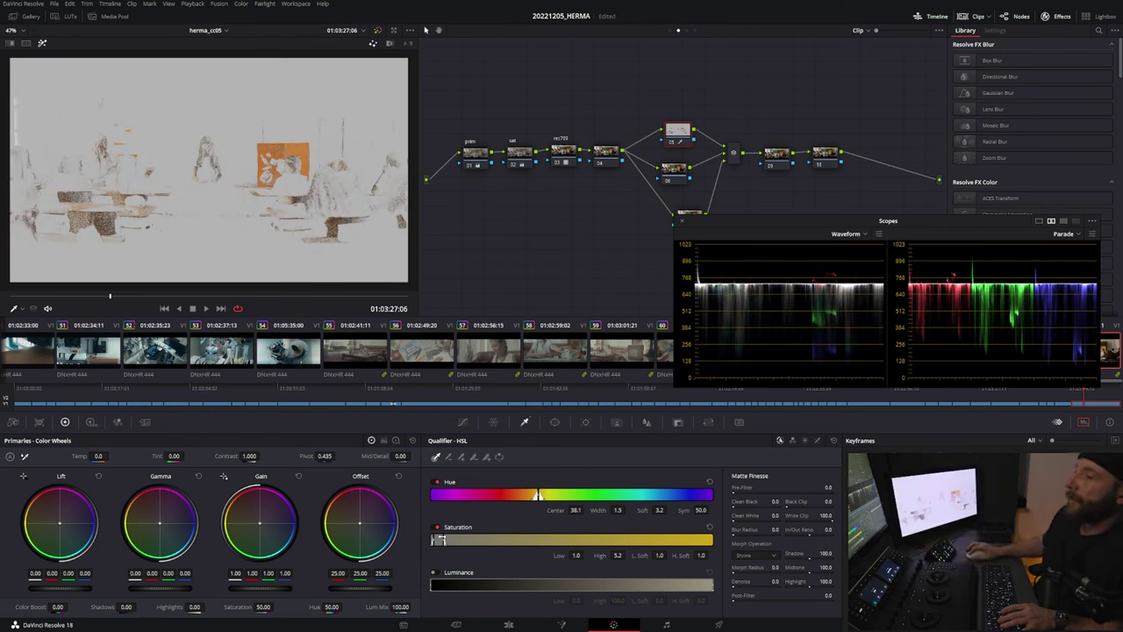
- Refine the poster key to saturation low 2.8, hue width 4.9 and blur radius 11.4, and turn the highlight off
left_click_drag(577, 555, 589, 555)
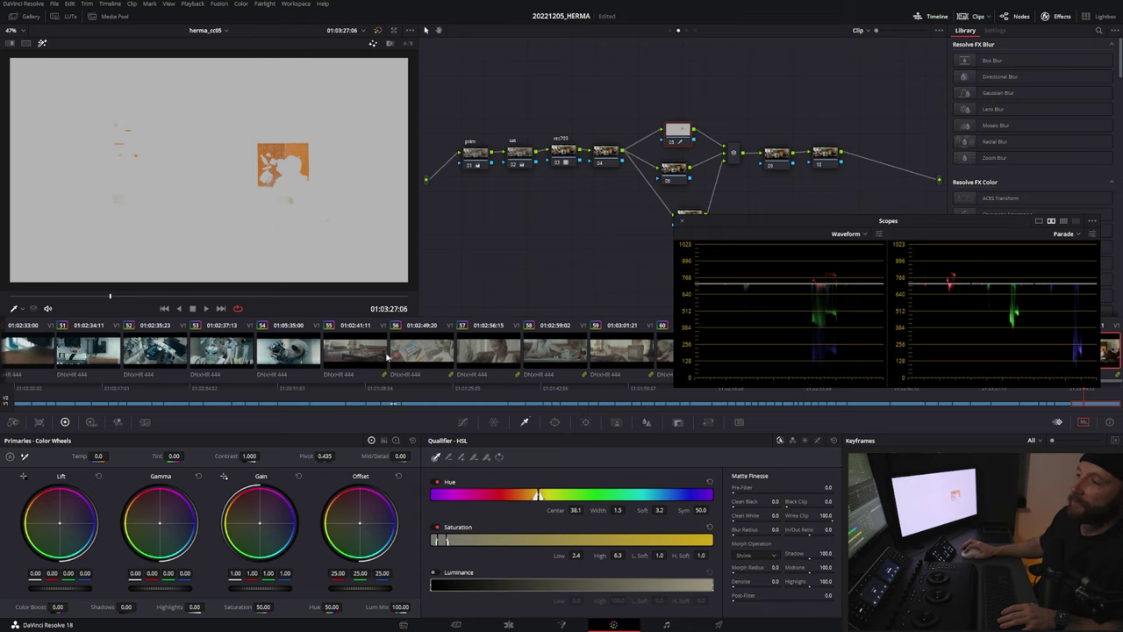
left_click_drag(617, 510, 647, 510)
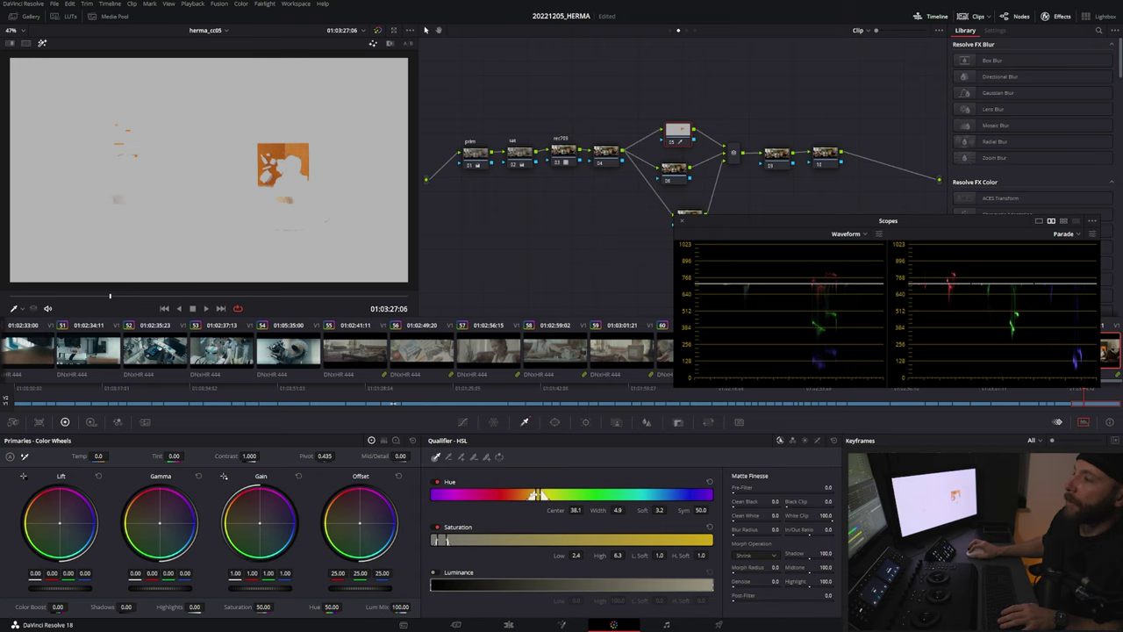
left_click_drag(438, 537, 439, 537)
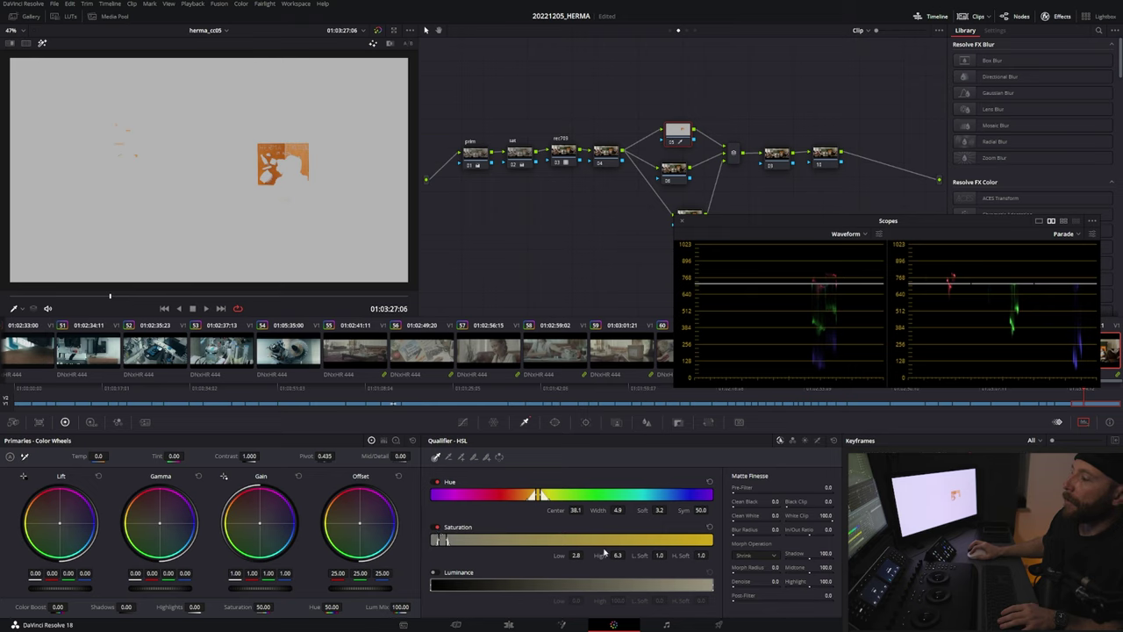
left_click_drag(772, 529, 836, 529)
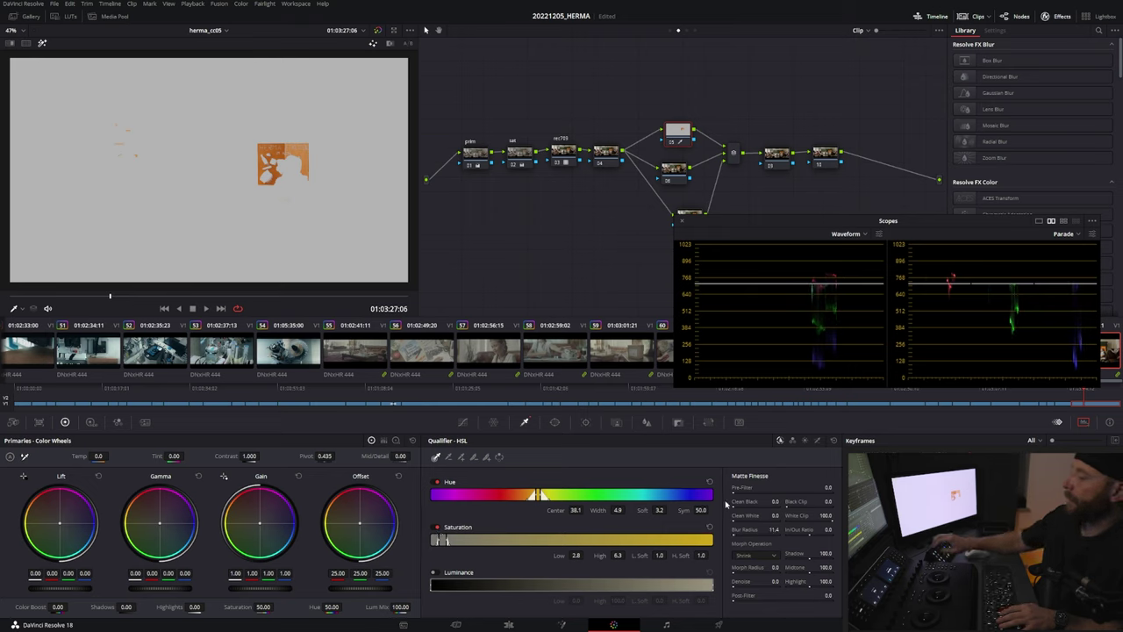
key("shift+h")
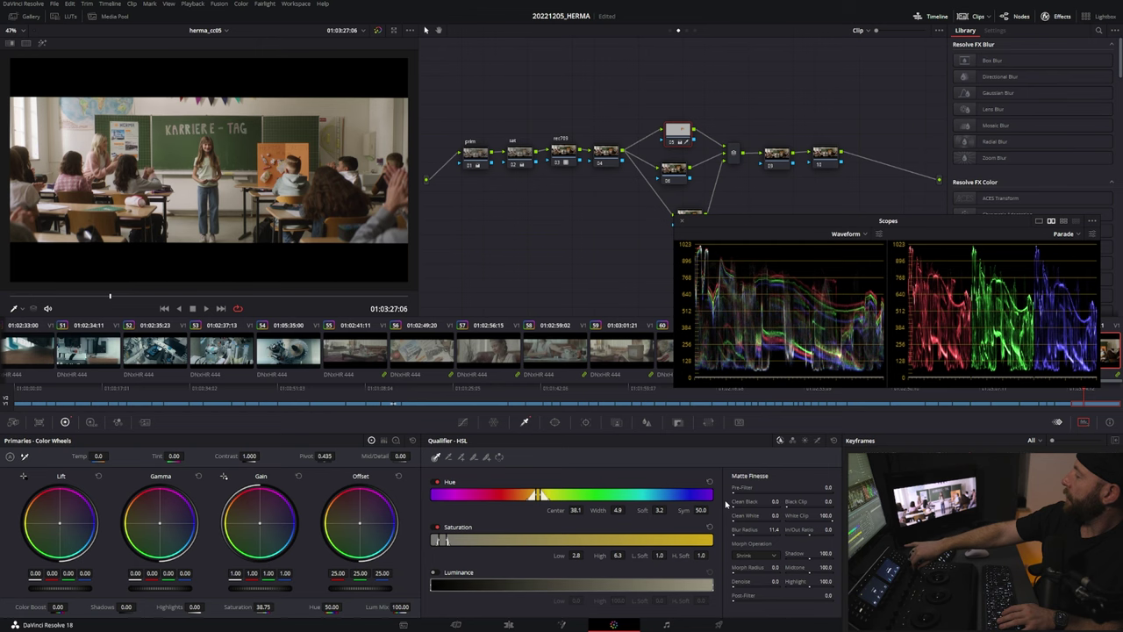
- Reduce the qualified poster's saturation to 38.68 and toggle the node to compare the picture with and without it
key("ctrl+d")
key("ctrl+d")
key("ctrl+d")
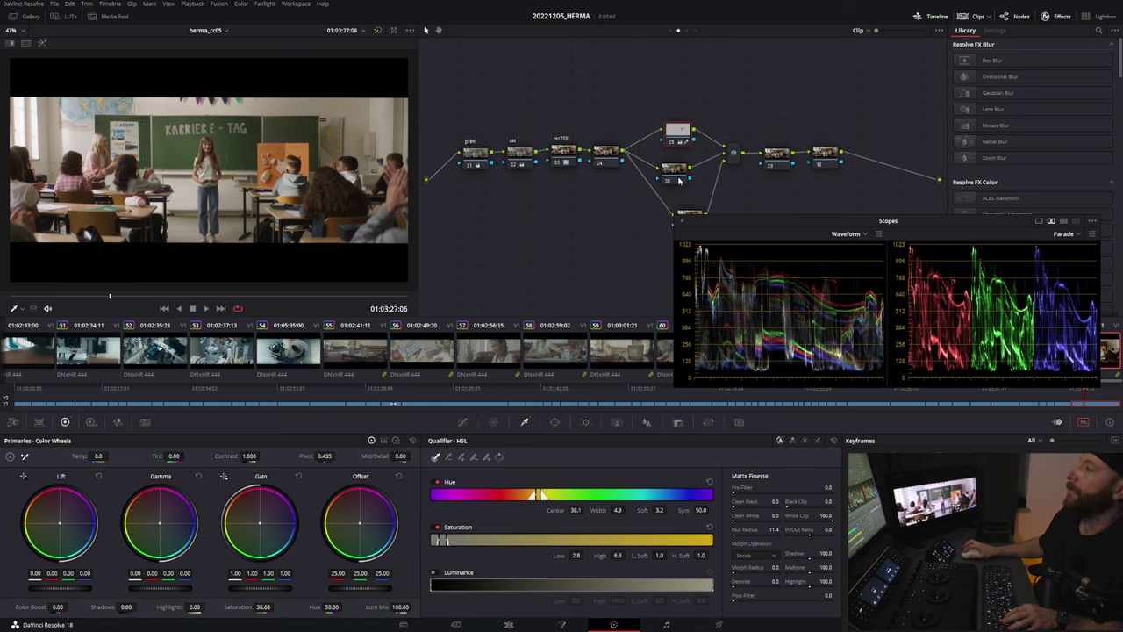
- Align the three parallel nodes one above the other, shift the scopes off the lowest one and reselect the poster node
left_click_drag(672, 175, 677, 170)
left_click(678, 132)
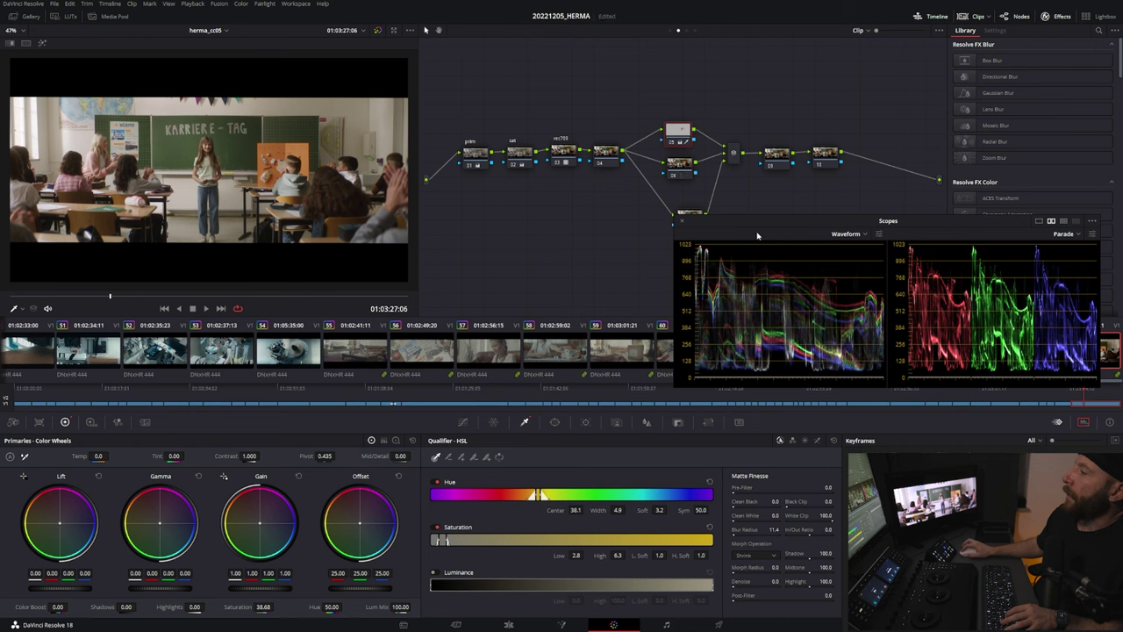
left_click_drag(739, 222, 745, 231)
left_click(684, 176)
left_click(675, 135)
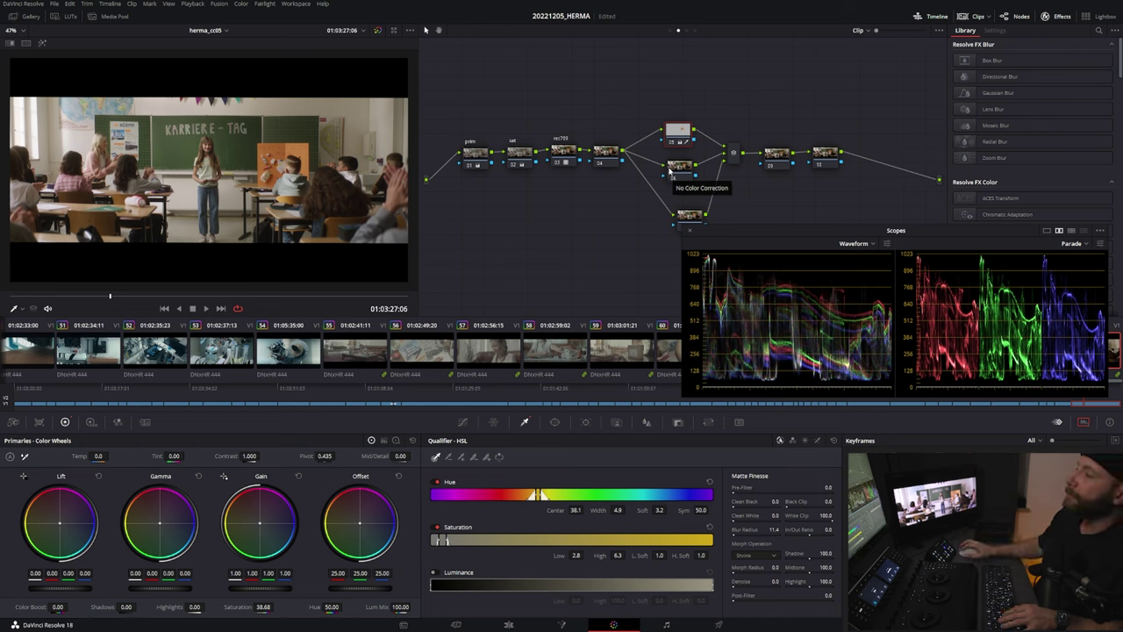
left_click(679, 172)
left_click_drag(697, 224, 691, 220)
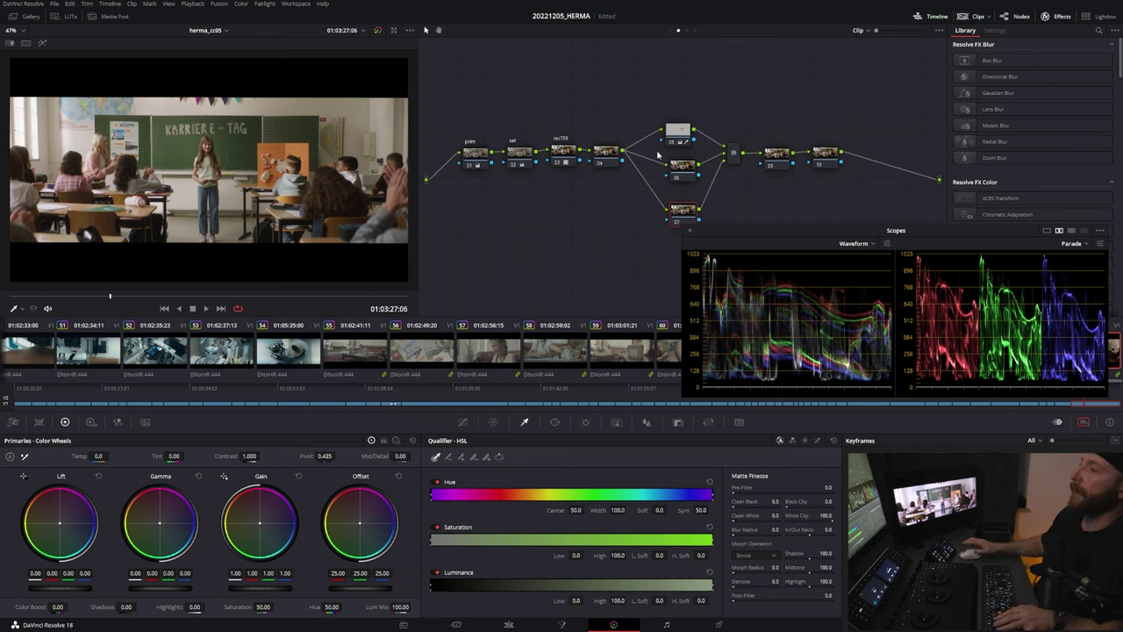
left_click(681, 131)
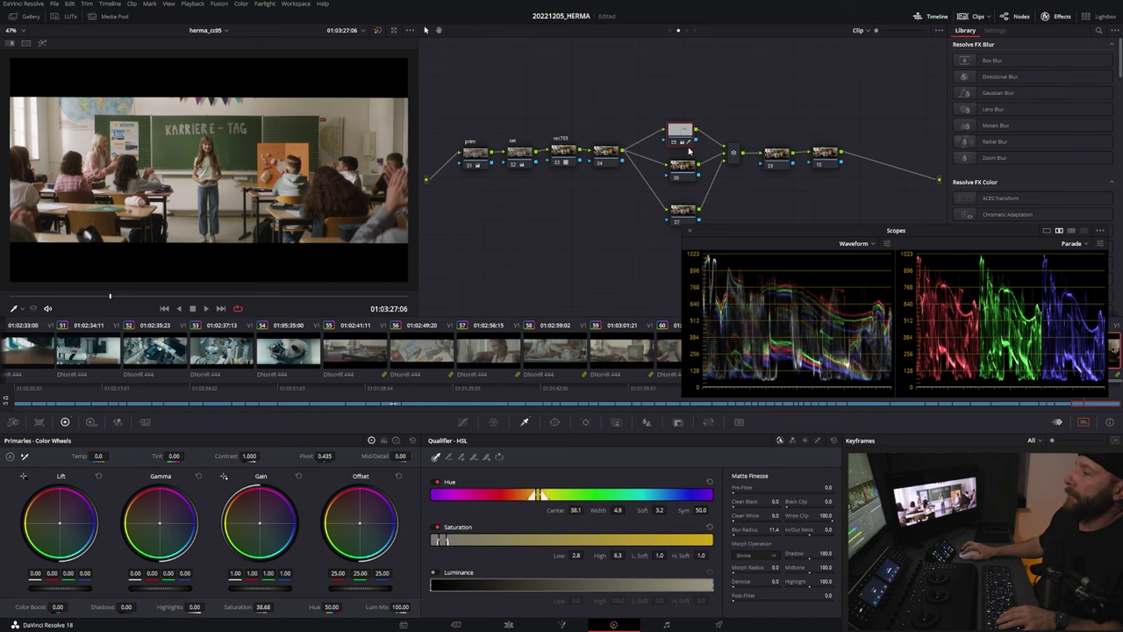
- Switch the node graph to Group Post-Clip and add a first serial node there
left_click(687, 31)
left_click(688, 34)
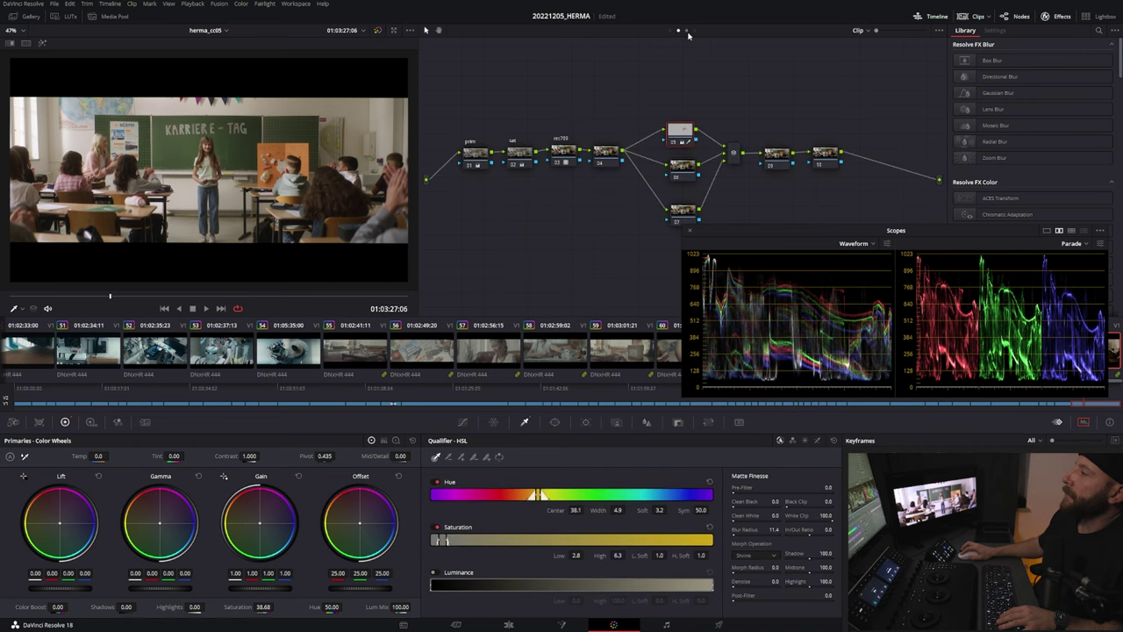
left_click(687, 33)
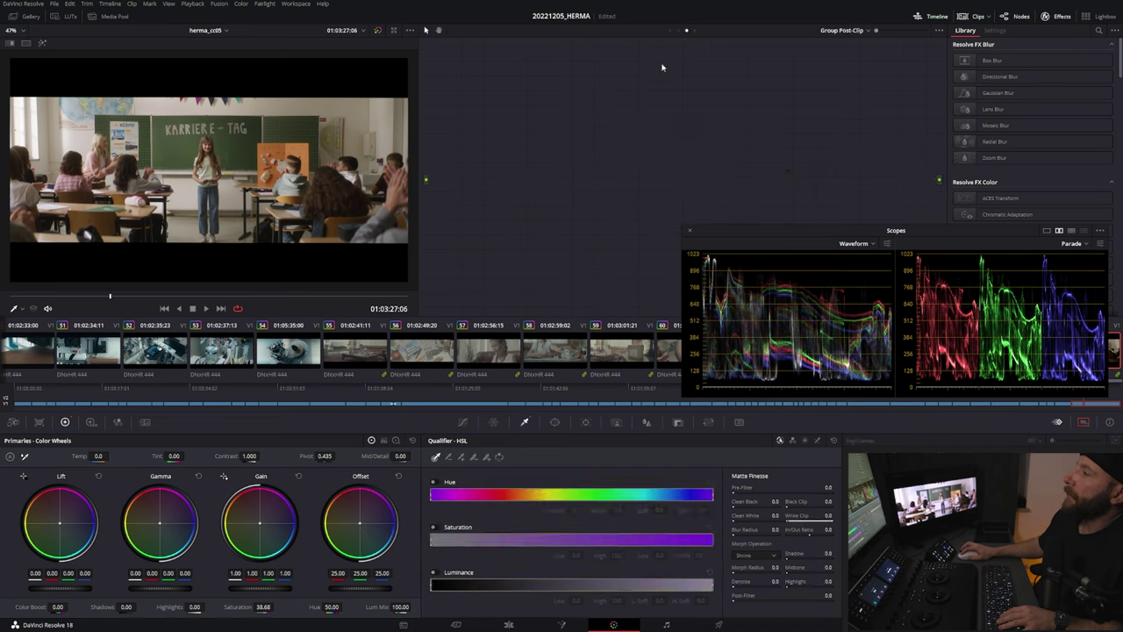
key("alt+s")
right_click(555, 125)
left_click(701, 173)
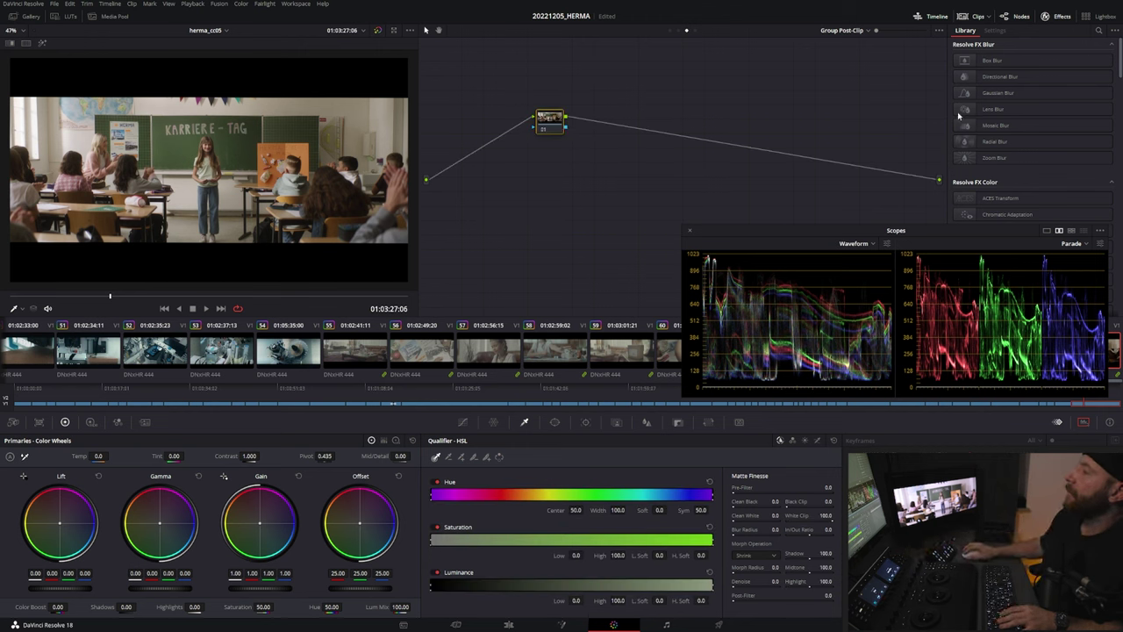
- Find FilmConvert Pro 2.08 in the effects library, moving the scopes out of the way, and apply it to the post-clip node
left_click(1098, 30)
scroll(1033, 131, "down", 15)
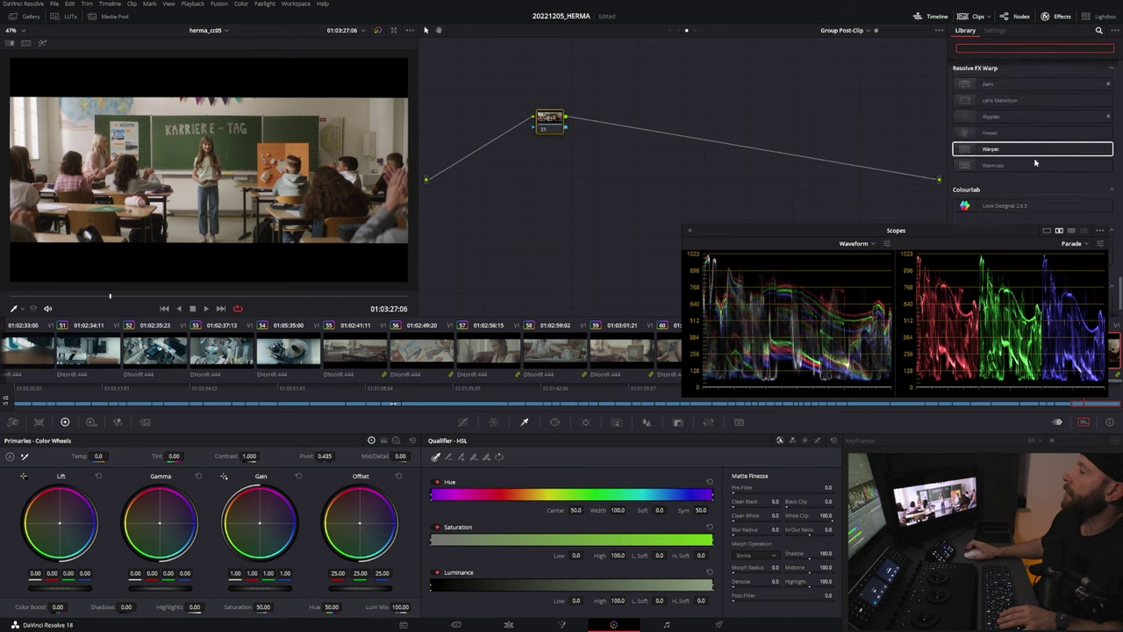
left_click_drag(963, 235, 947, 318)
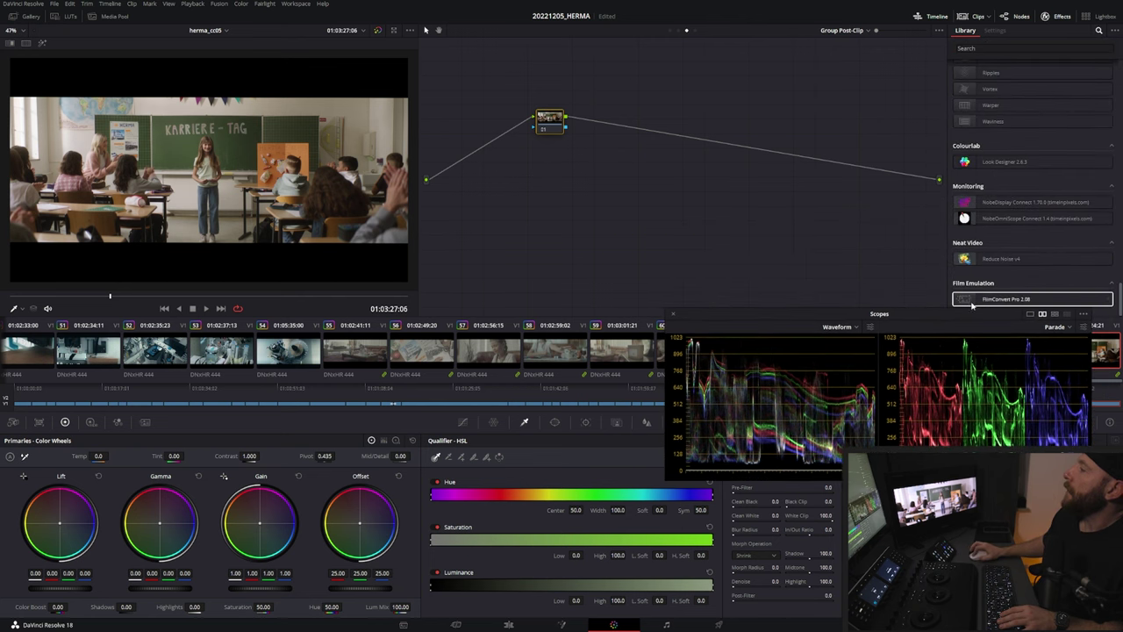
left_click_drag(1006, 298, 551, 124)
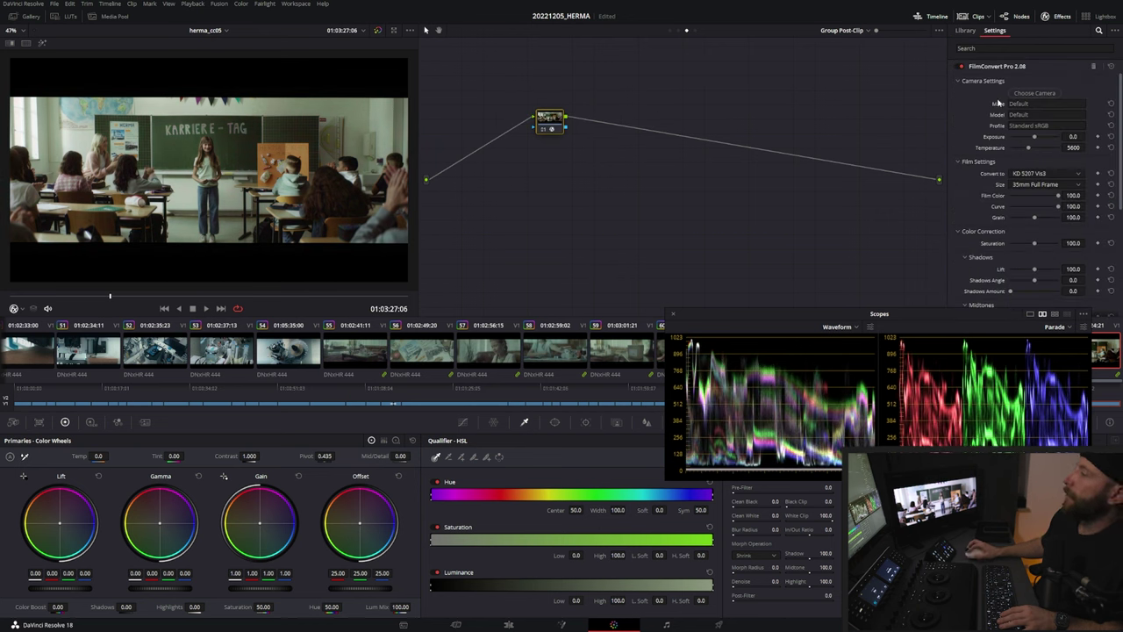
- Try several film stocks in FilmConvert, including FJ H400 Pro and FJ Ast 100, and return to KD 5207 Vis3
left_click(1052, 175)
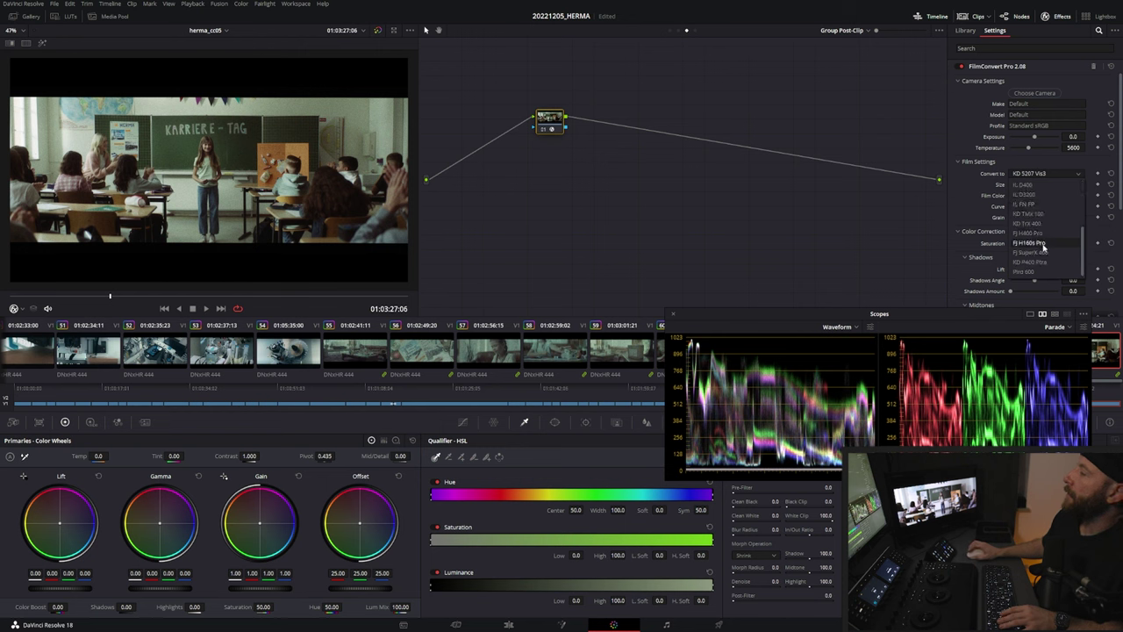
left_click(1028, 262)
scroll(1034, 176, "up", 5)
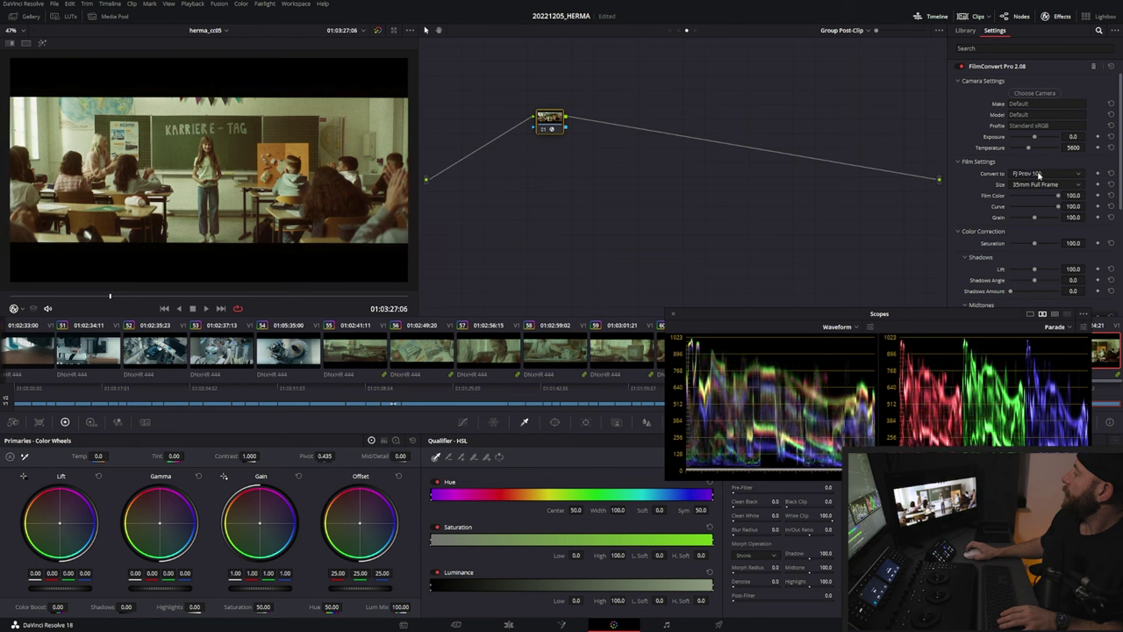
scroll(1039, 175, "up", 1)
scroll(1039, 174, "down", 1)
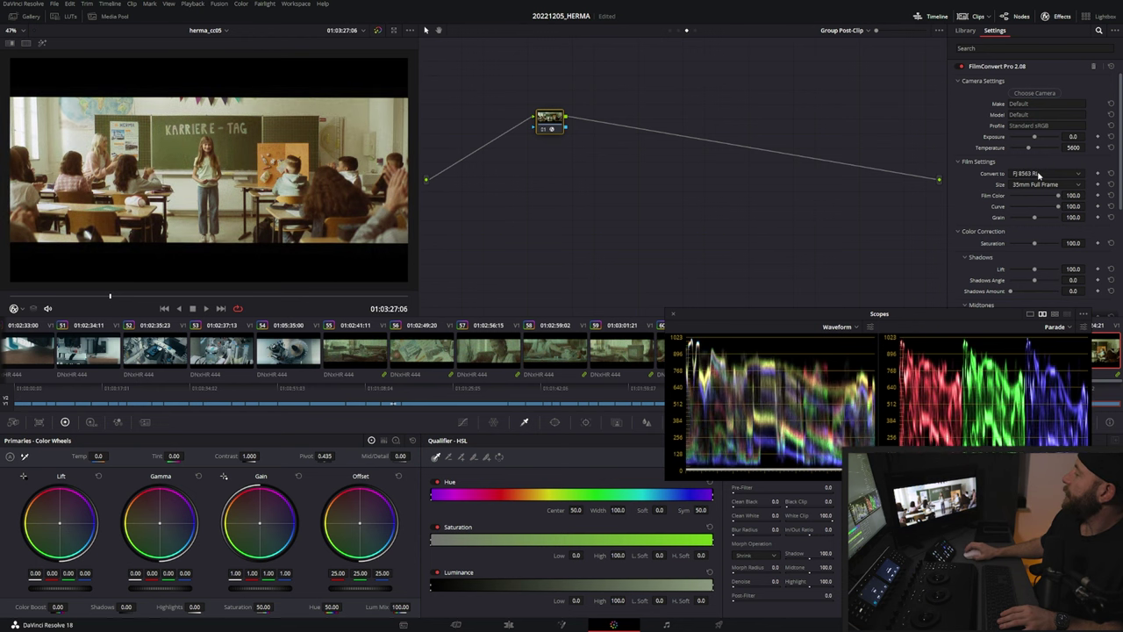
scroll(1039, 174, "down", 2)
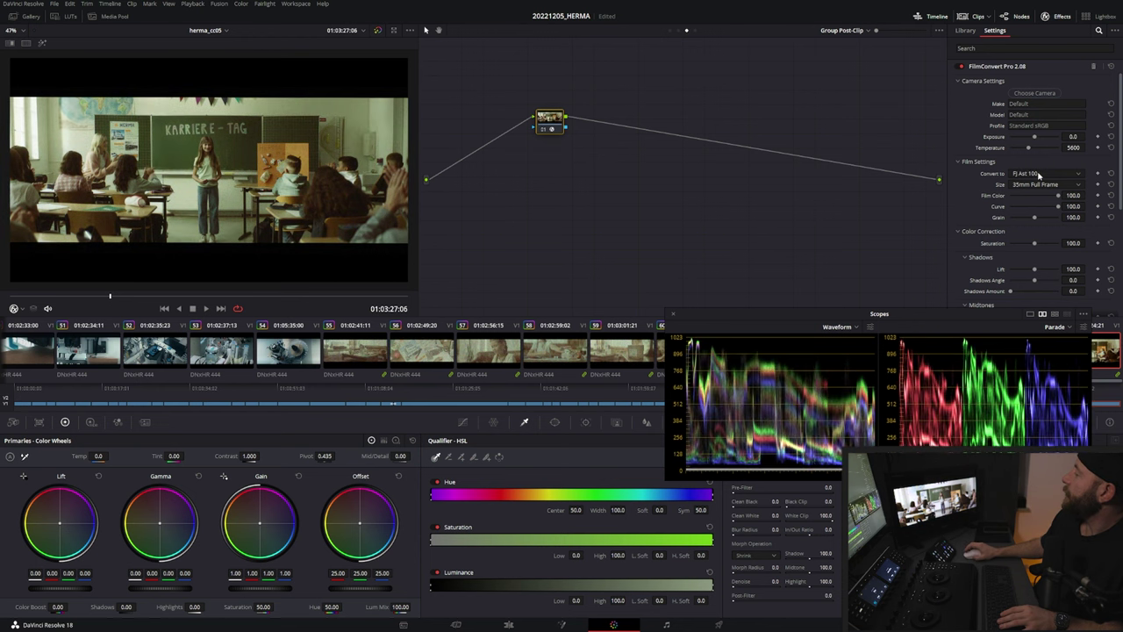
scroll(1039, 174, "up", 3)
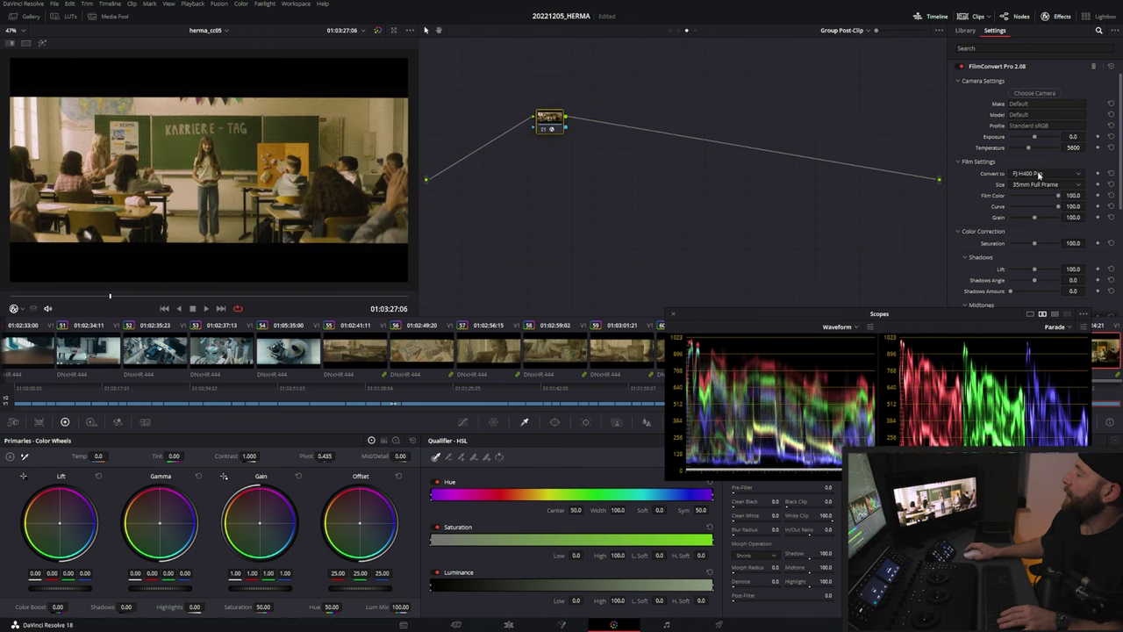
scroll(1039, 175, "up", 1)
scroll(1039, 175, "up", 4)
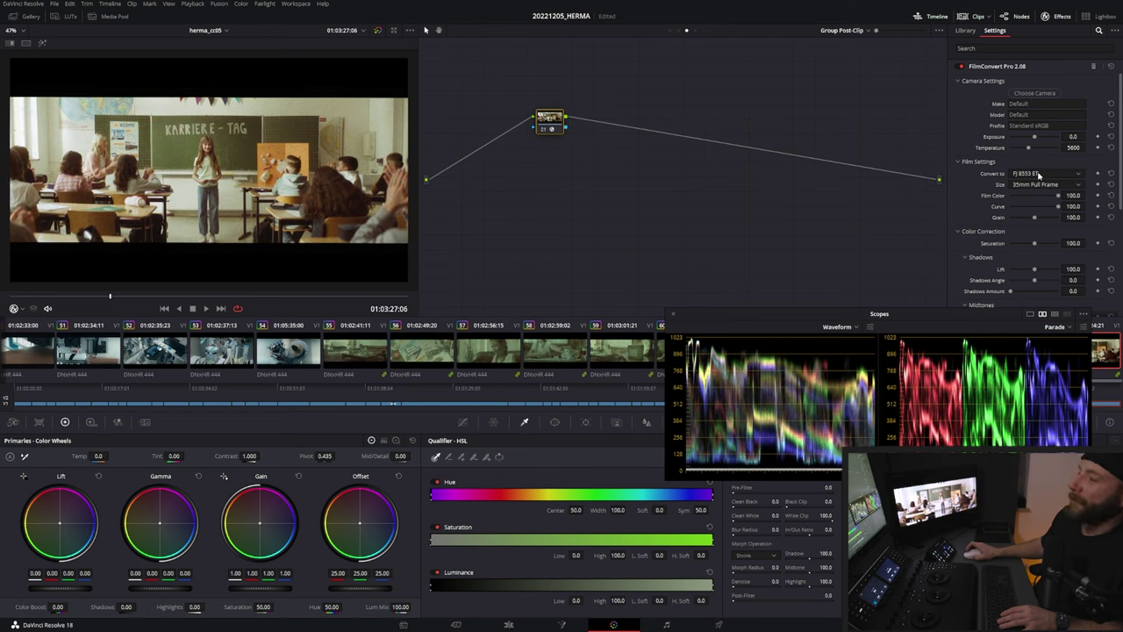
scroll(1039, 174, "up", 2)
scroll(1039, 174, "up", 1)
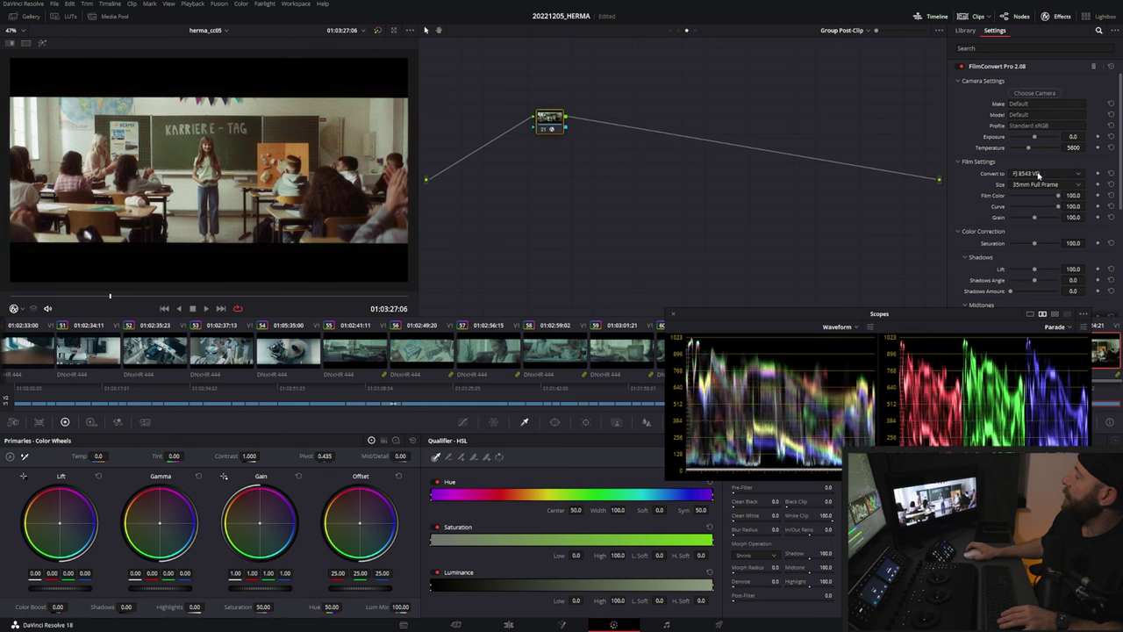
scroll(1039, 175, "down", 1)
scroll(1039, 174, "up", 1)
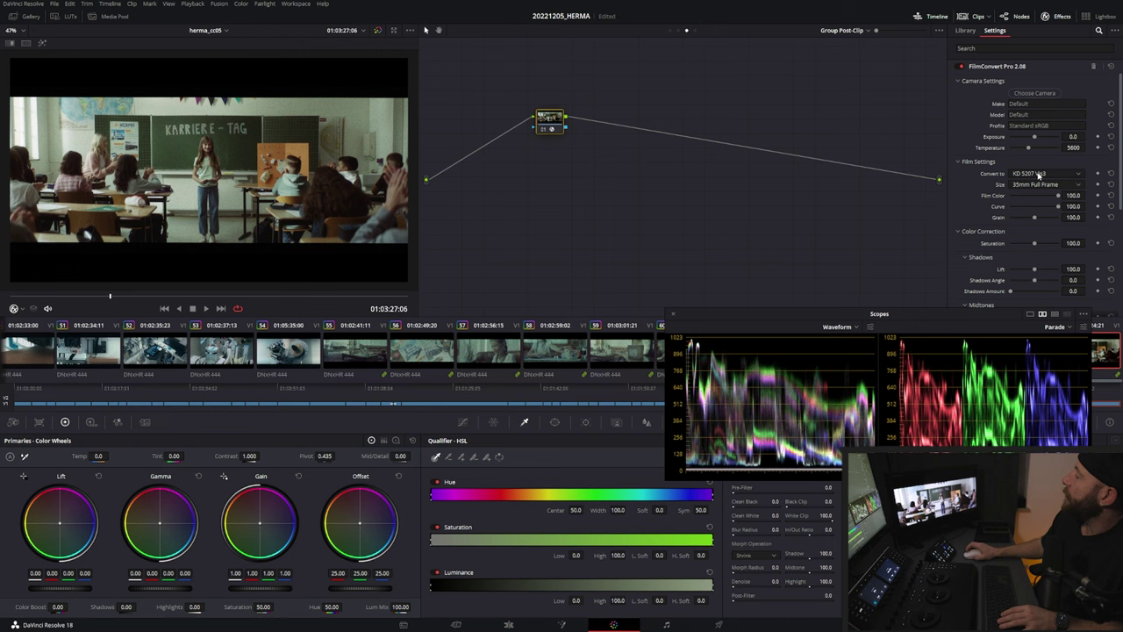
- Keep the FilmConvert size at 35mm Full Frame, and set grain to 55.0 and film color to 23.0
left_click(1046, 184)
left_click(1036, 263)
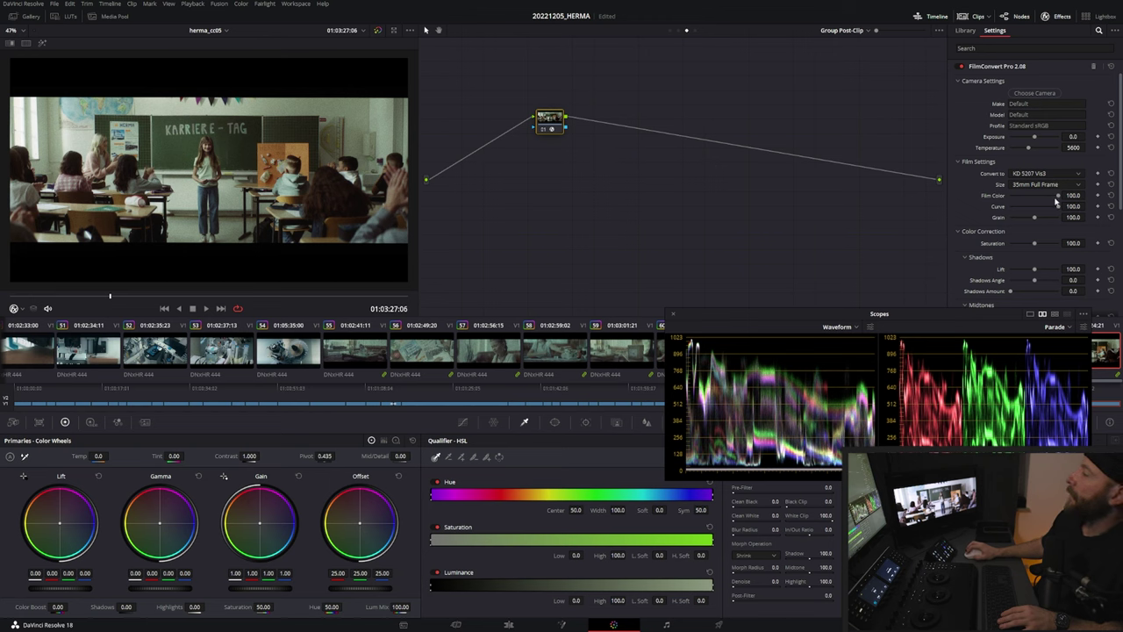
left_click_drag(1035, 219, 1023, 220)
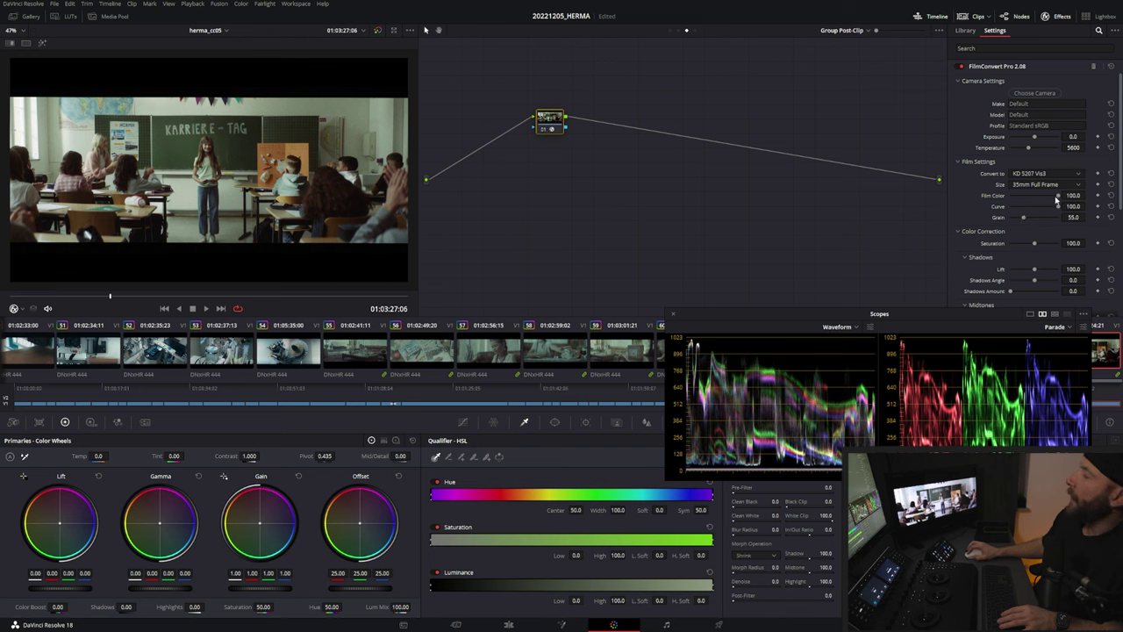
left_click_drag(1058, 195, 1026, 199)
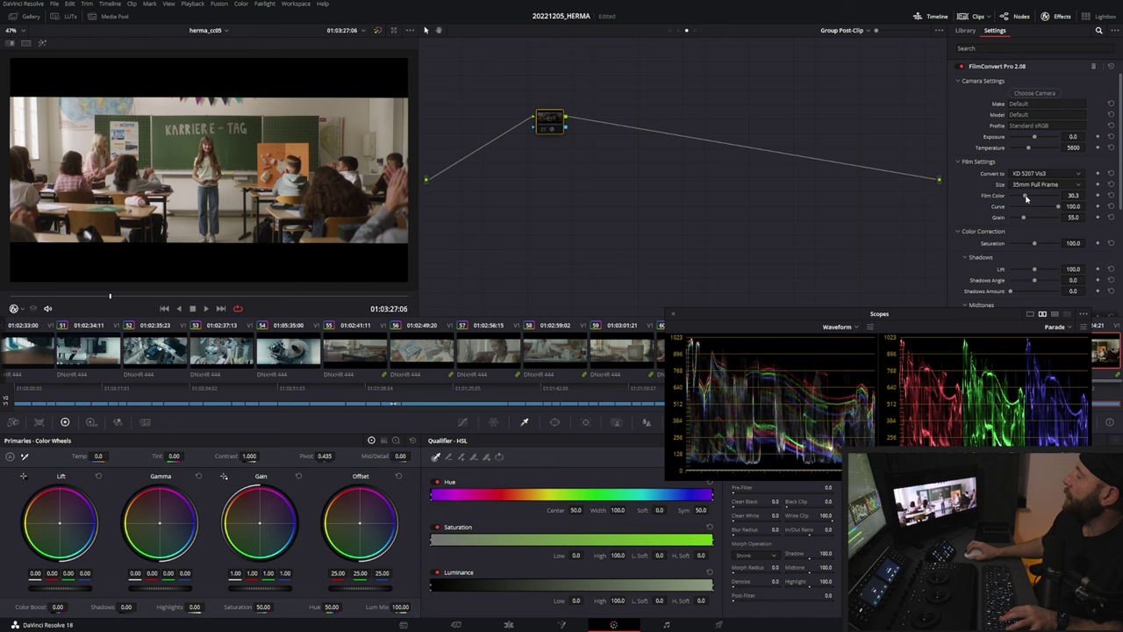
left_click_drag(1025, 199, 1026, 199)
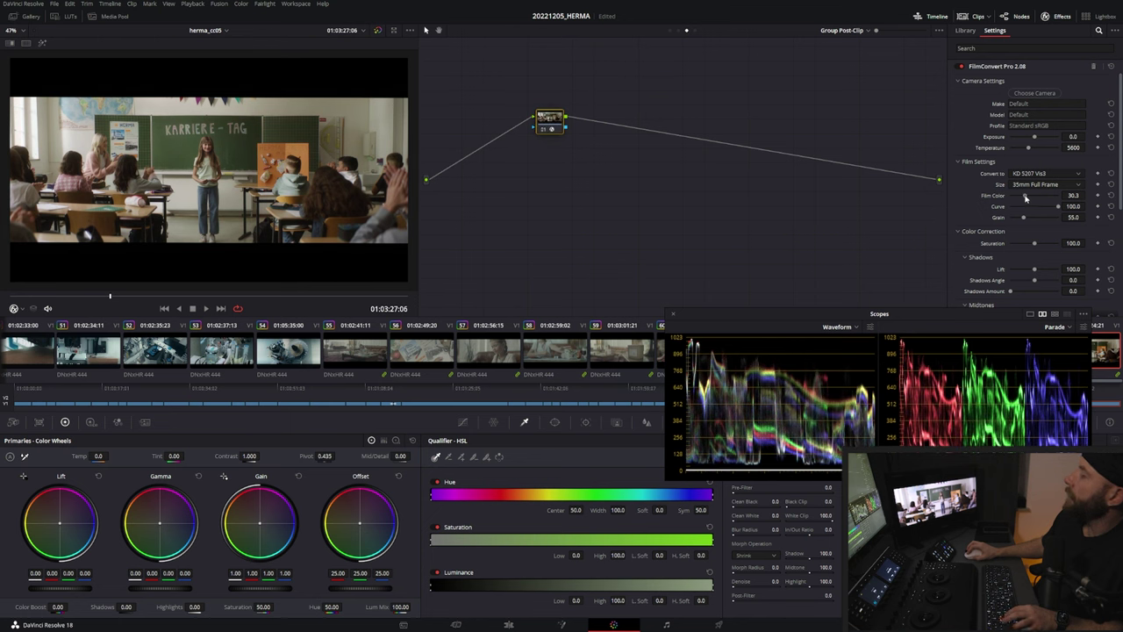
left_click_drag(1025, 197, 1024, 196)
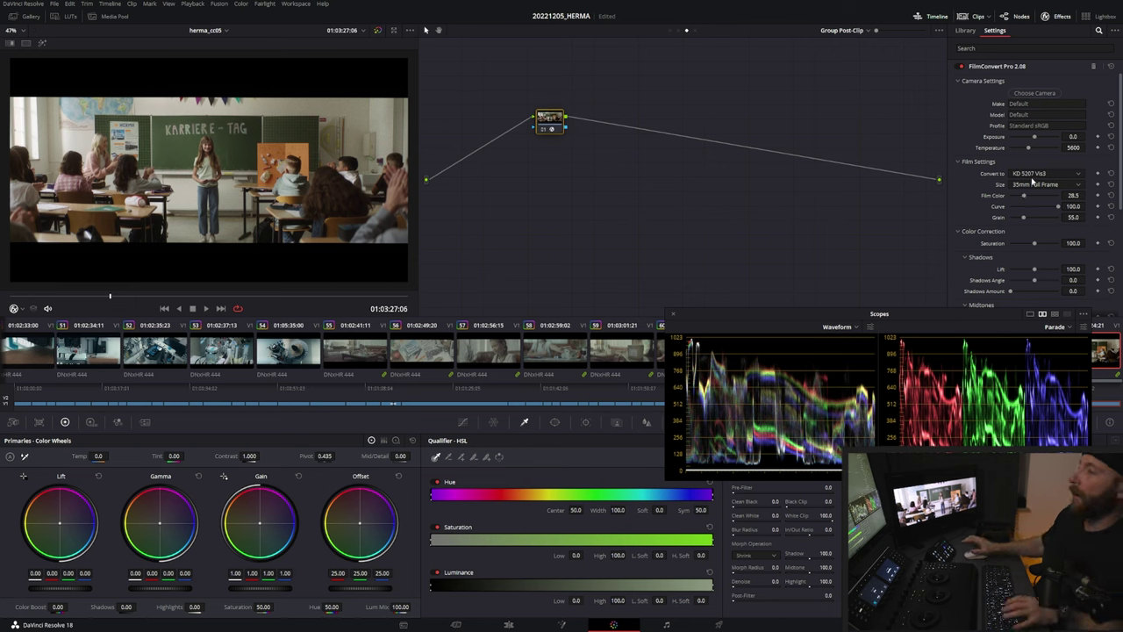
left_click_drag(1024, 198, 1021, 198)
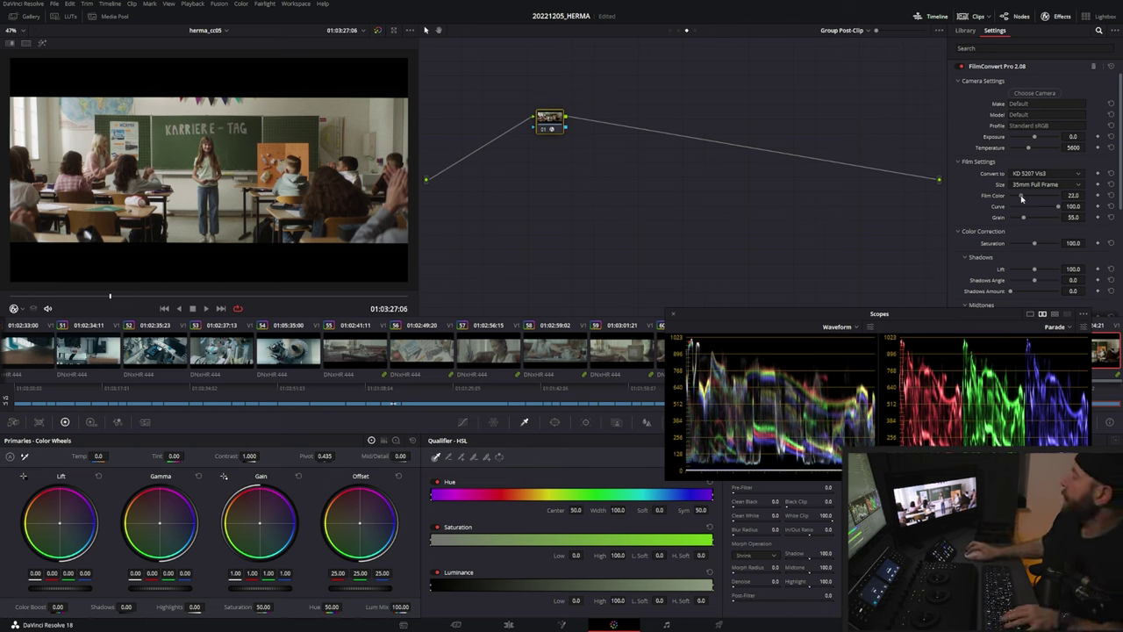
- At 01:03:31:03 in the clip node graph, isolate the girl with a circular window on node 06: softness 36, lift -0.02, gain 1.20, saturation 47.08
left_click(679, 32)
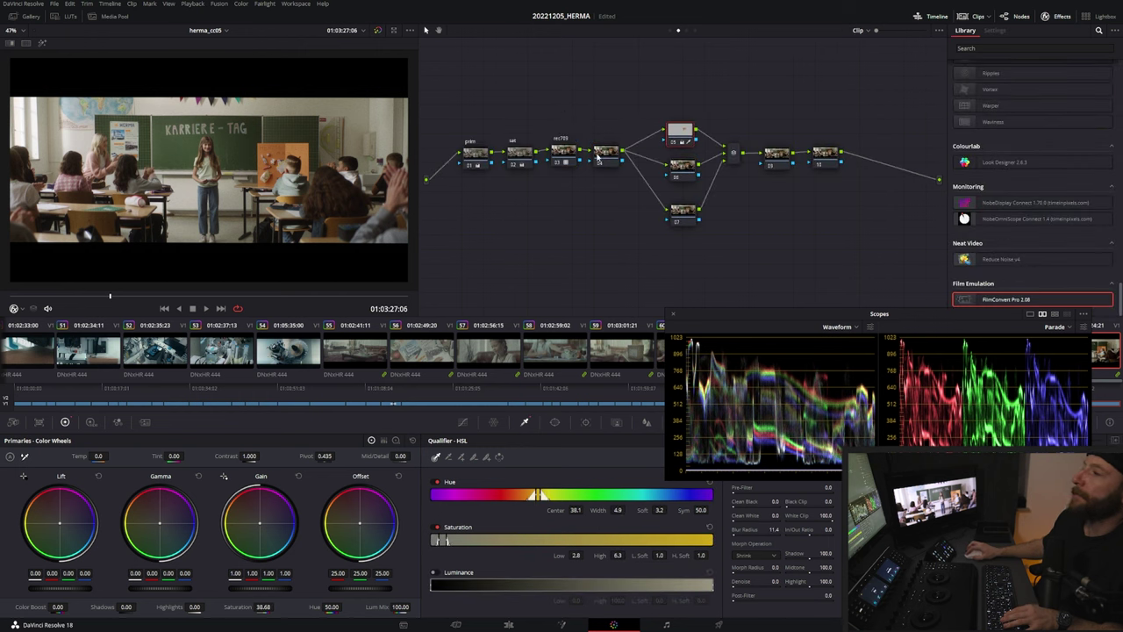
left_click_drag(138, 296, 272, 263)
left_click(682, 165)
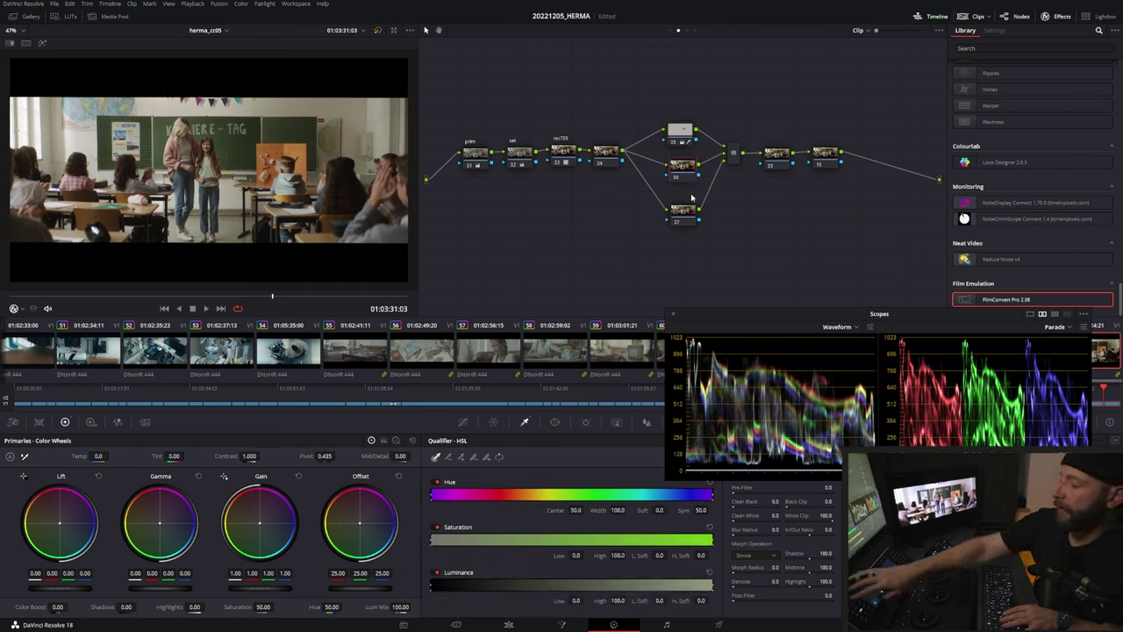
key("shift+grave")
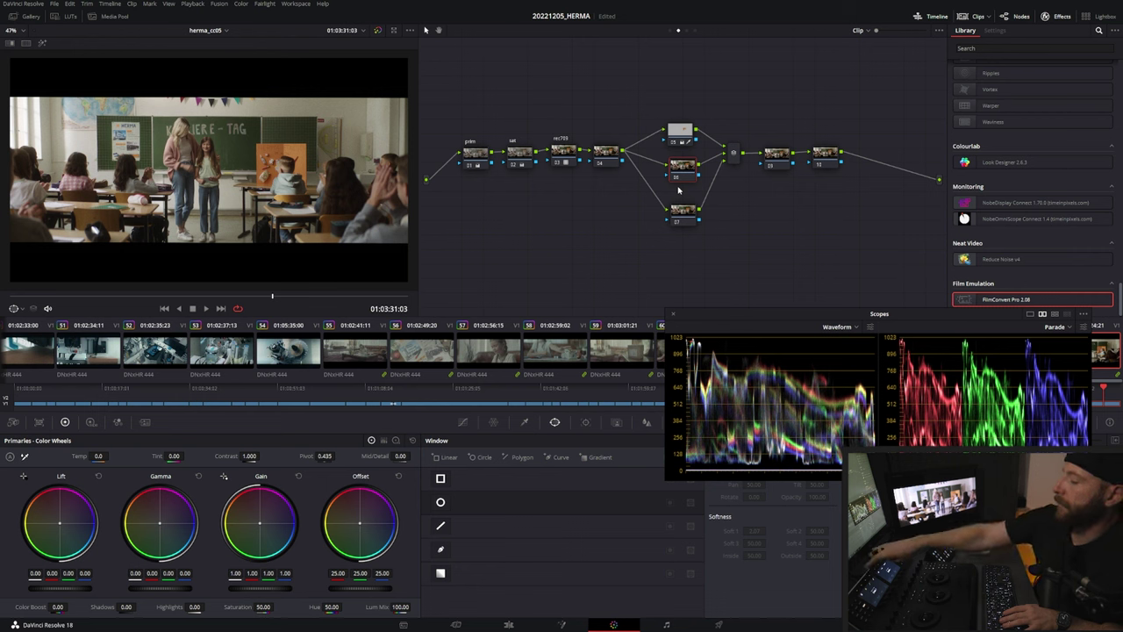
key("alt+c")
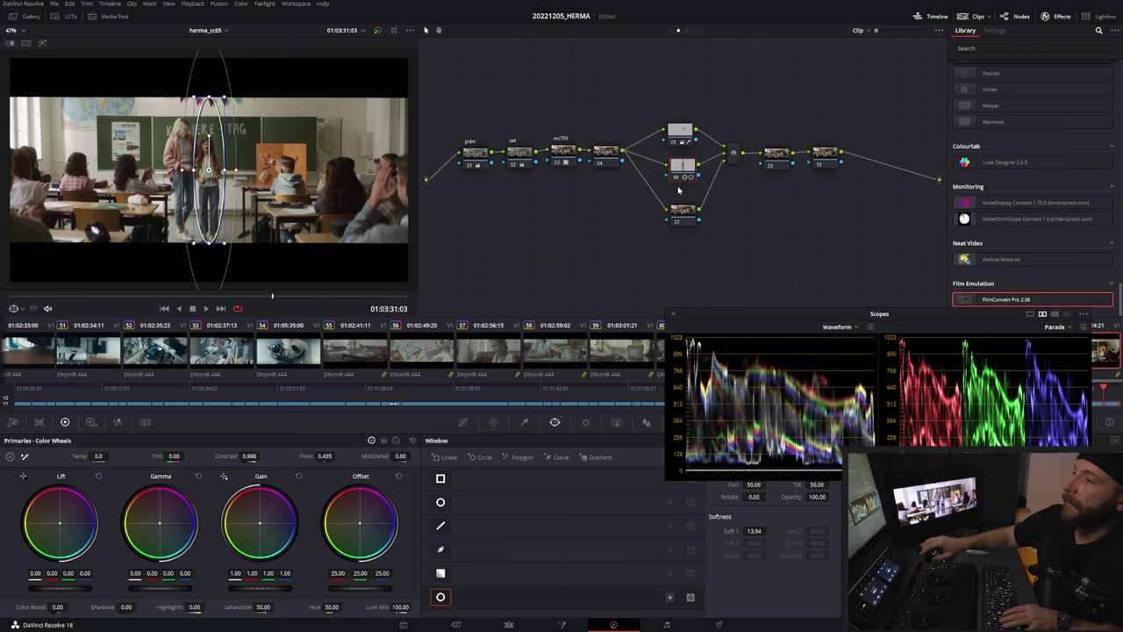
left_click_drag(208, 169, 207, 176)
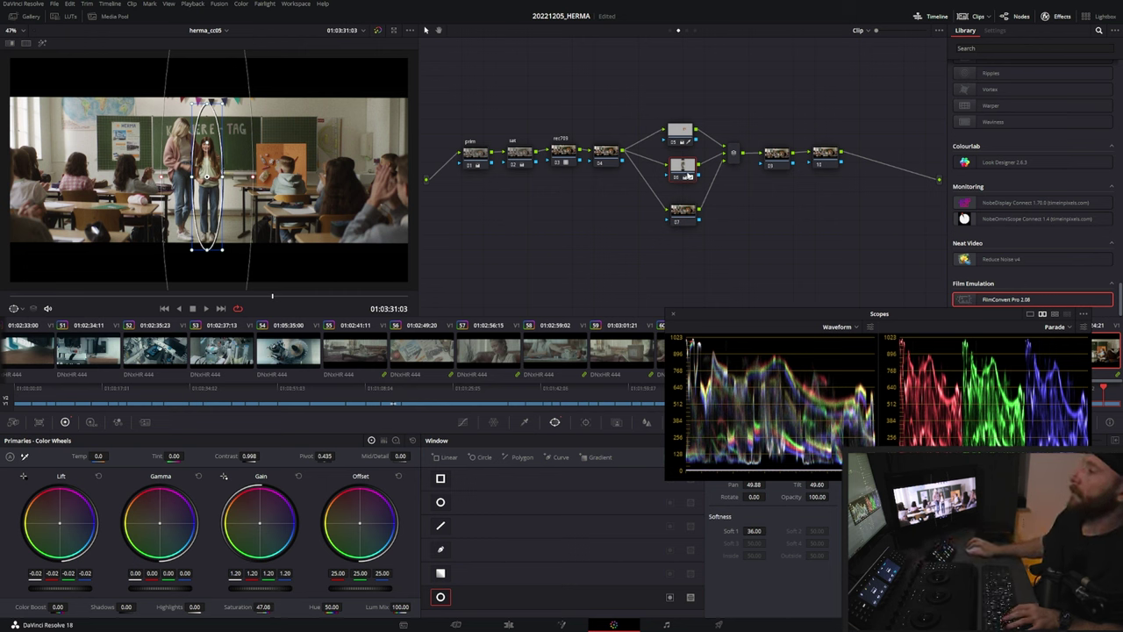
- Copy the windowed correction onto the lower parallel node, invert its circular window, and set lift to -0.01 and gain to 1.06
left_click(686, 211)
key("ctrl+v")
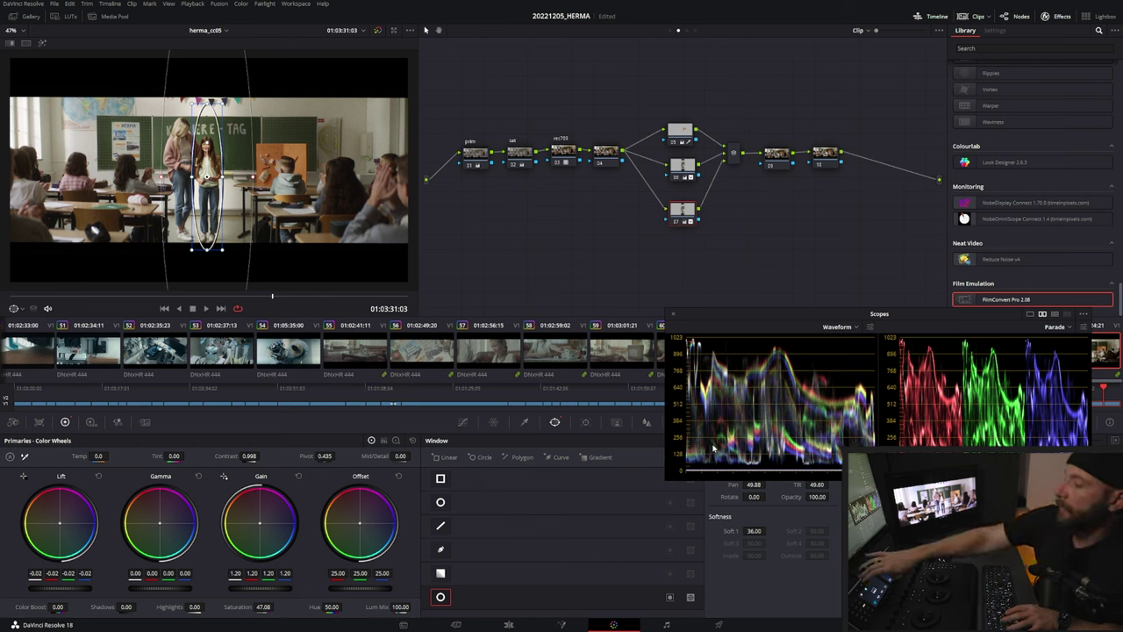
left_click_drag(711, 323, 712, 310)
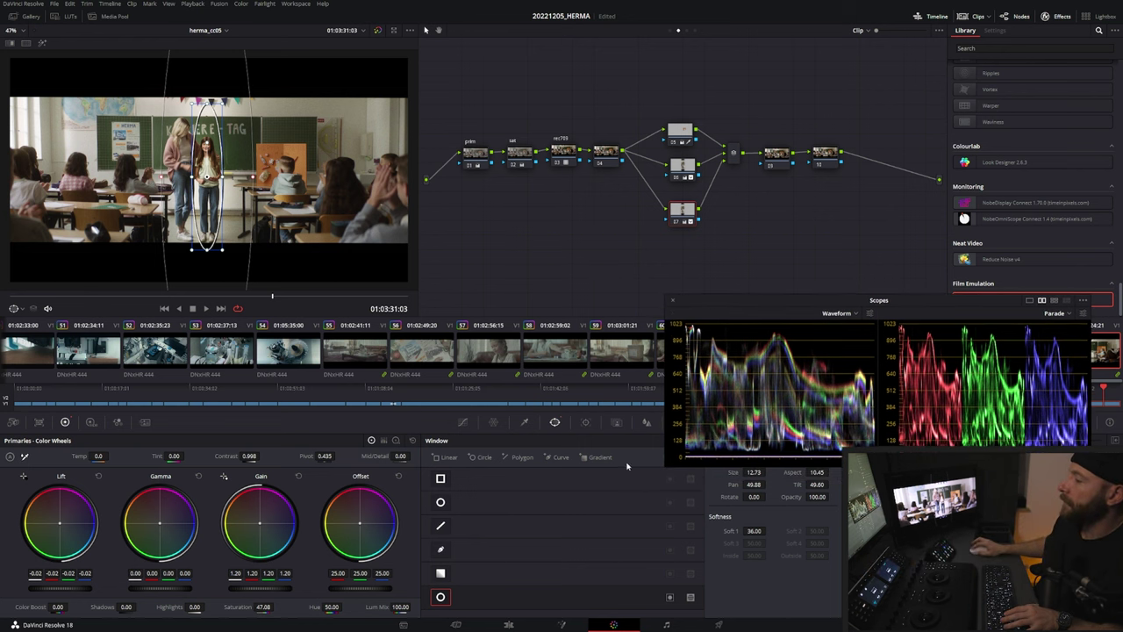
left_click(670, 599)
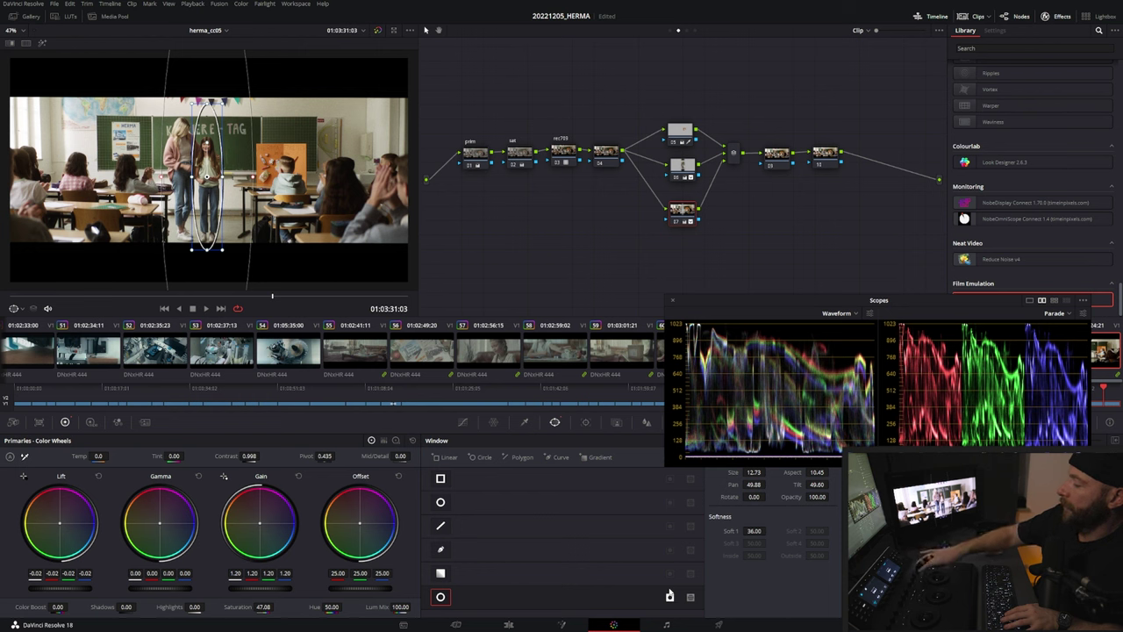
key("ctrl+z")
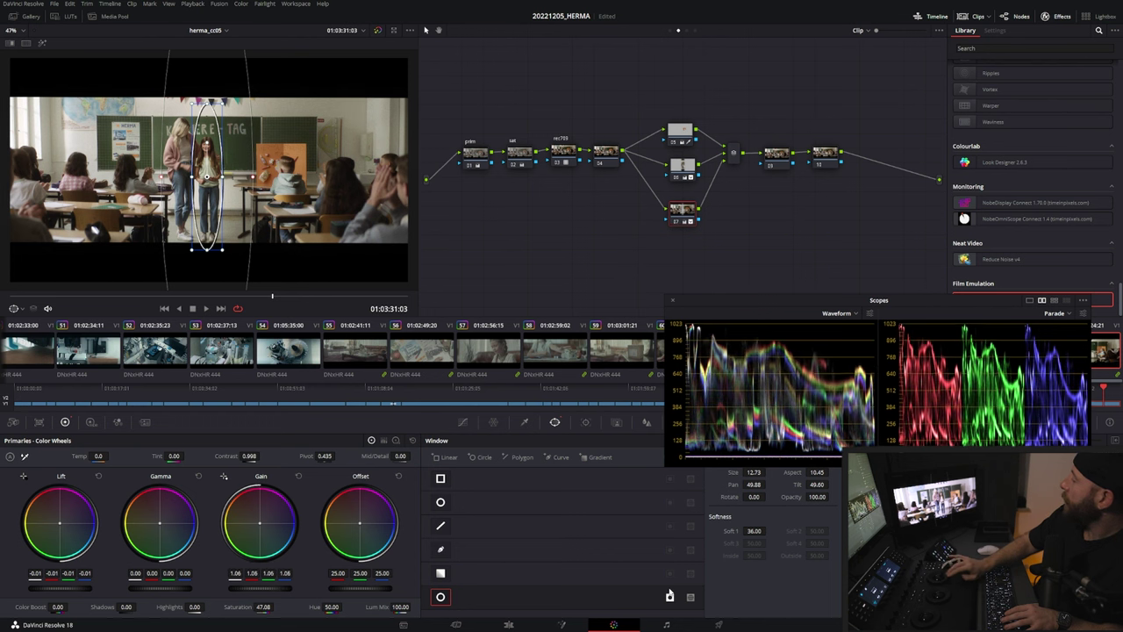
left_click(485, 152)
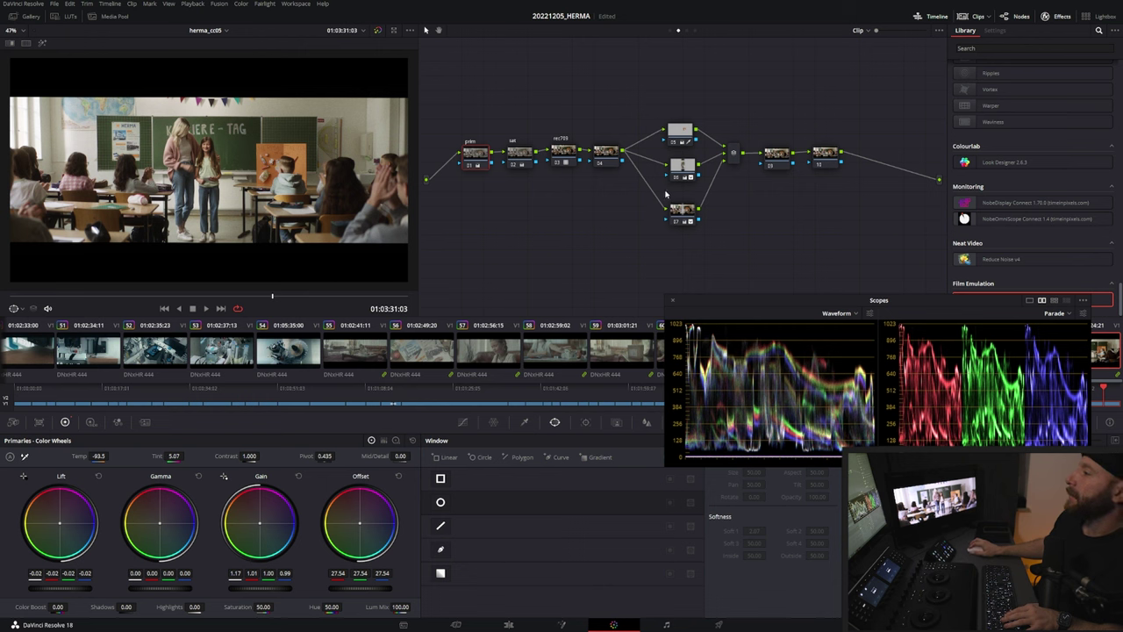
- Shorten node 06's circular window around the girl to aspect 15.41 and tilt 49.44, and set its softness to 87.20
left_click(688, 167)
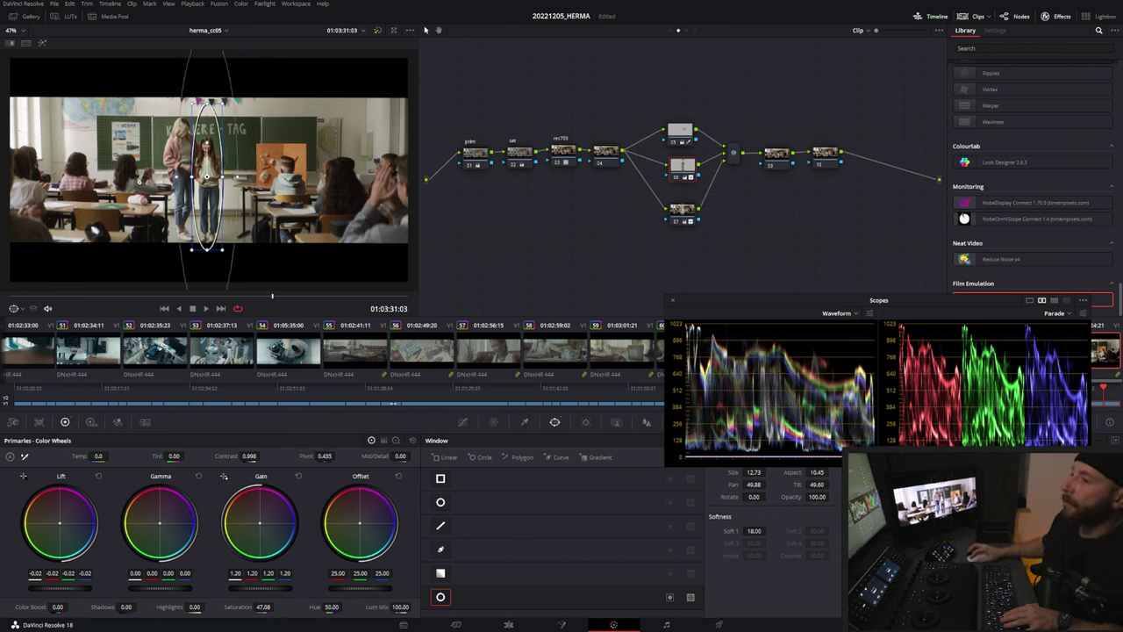
scroll(216, 165, "down", 3)
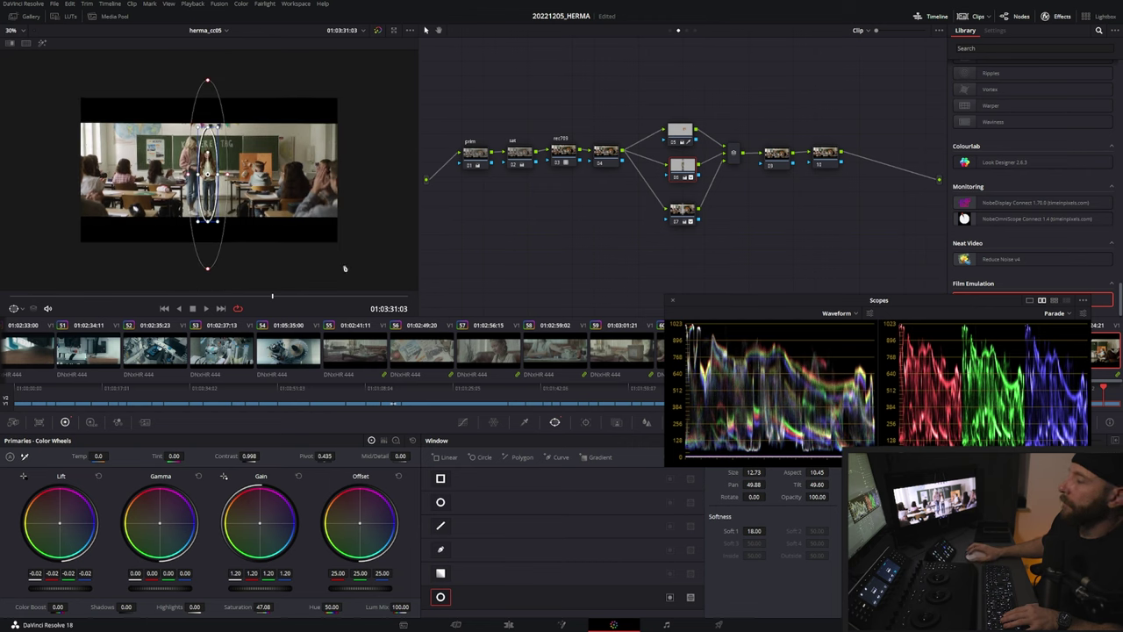
left_click_drag(207, 269, 207, 263)
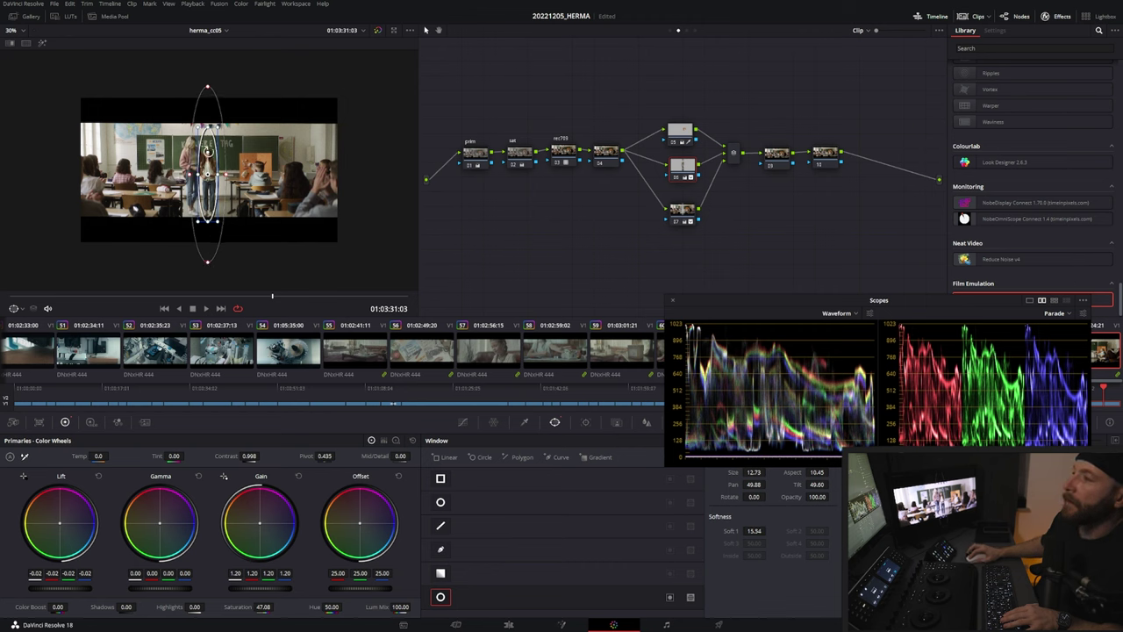
left_click_drag(208, 128, 208, 180)
left_click_drag(208, 235, 208, 238)
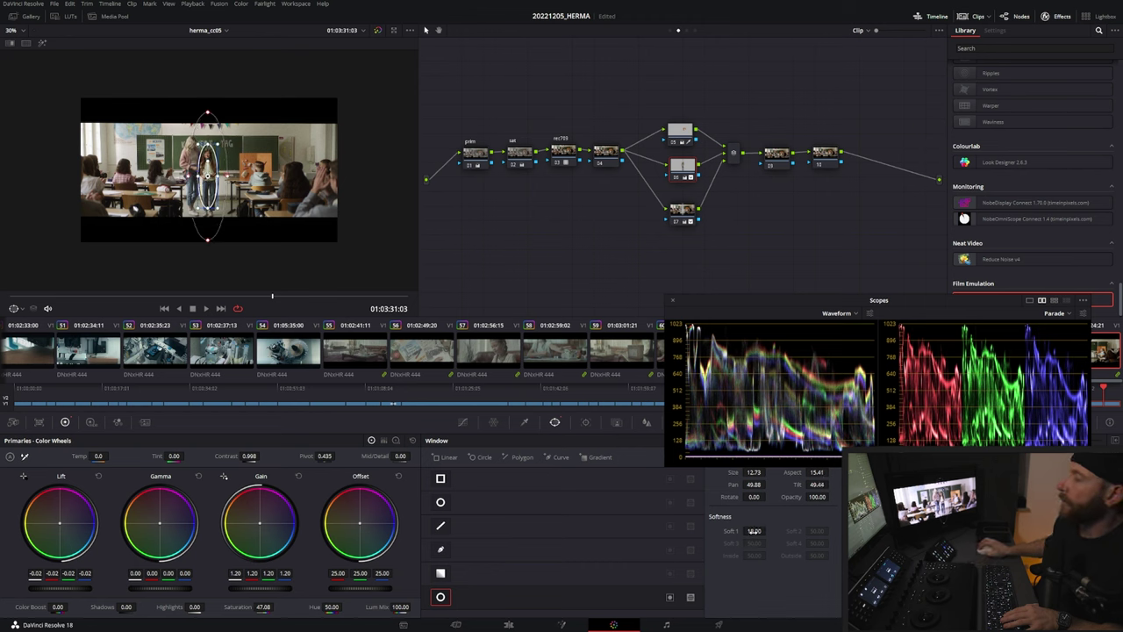
mouse_move(768, 530)
left_mouse_down()
mouse_move(818, 530)
mouse_move(768, 530)
left_mouse_up()
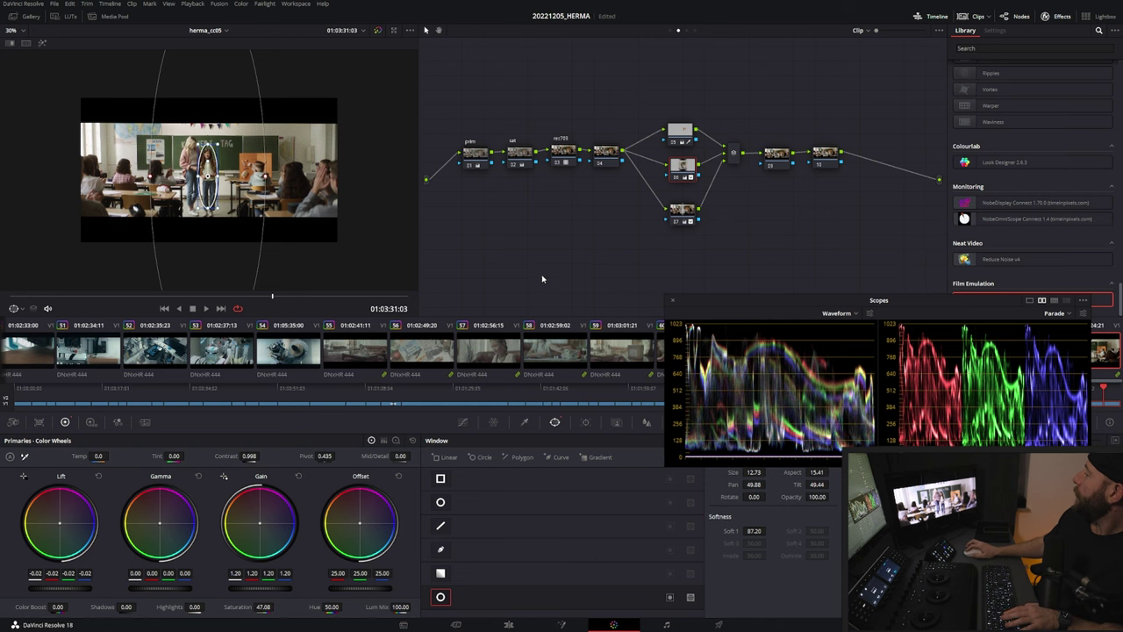
left_click(476, 156)
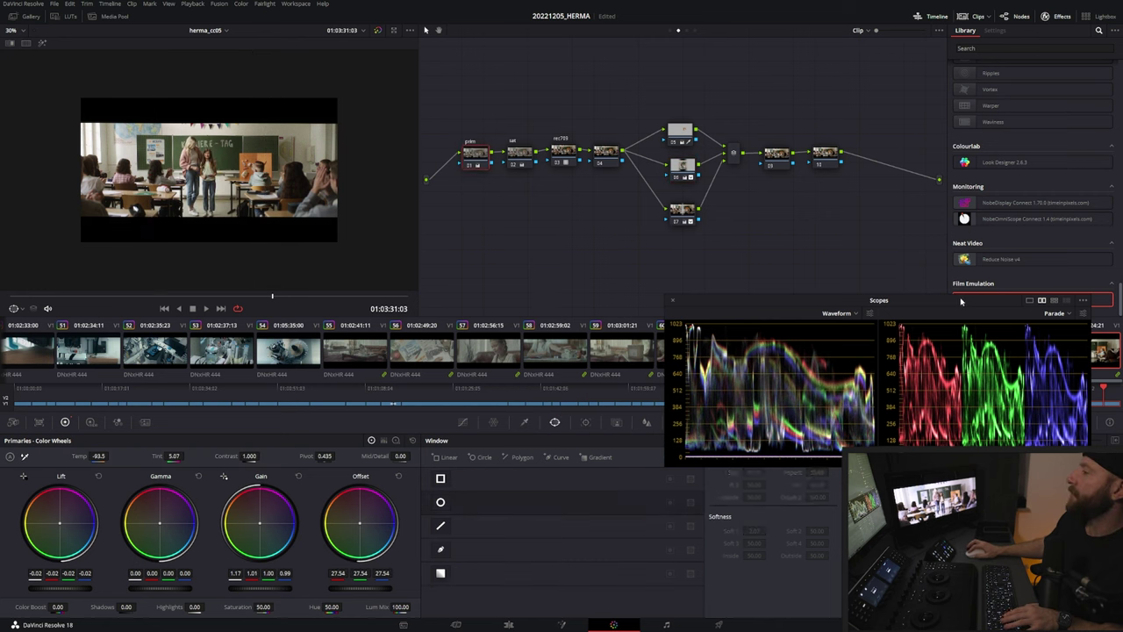
- Go to 01:03:29:01 with the scopes moved clear of the clips, and set node 06's lift to -0.01 and gain to 1.10
left_click_drag(961, 301, 973, 428)
mouse_move(1102, 389)
left_mouse_down()
mouse_move(1079, 397)
mouse_move(1092, 391)
left_mouse_up()
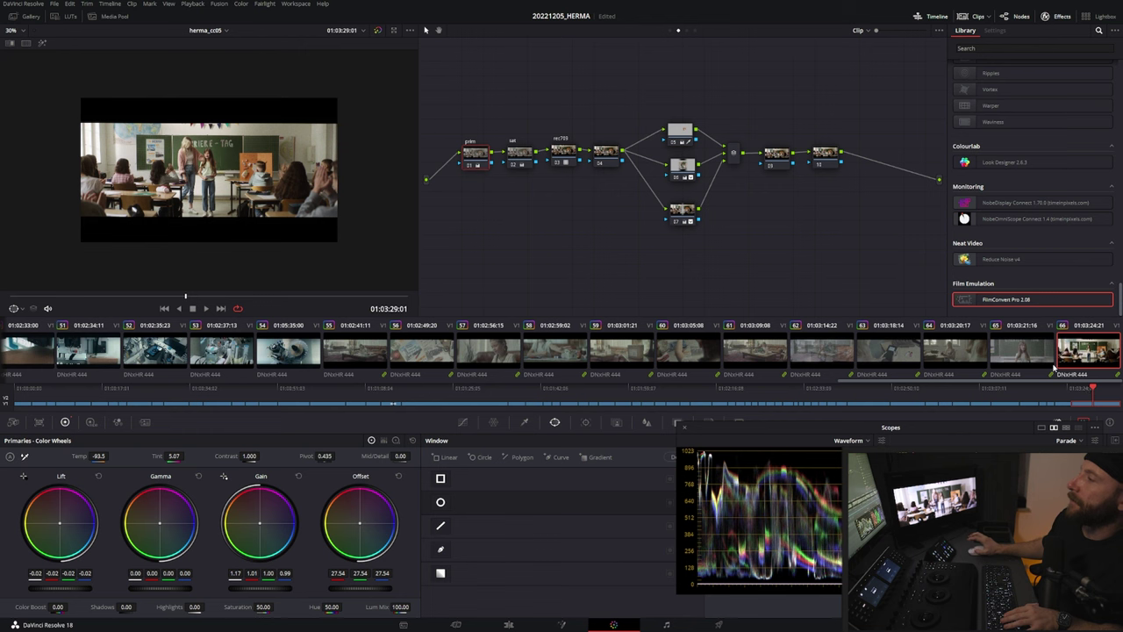
left_click(685, 166)
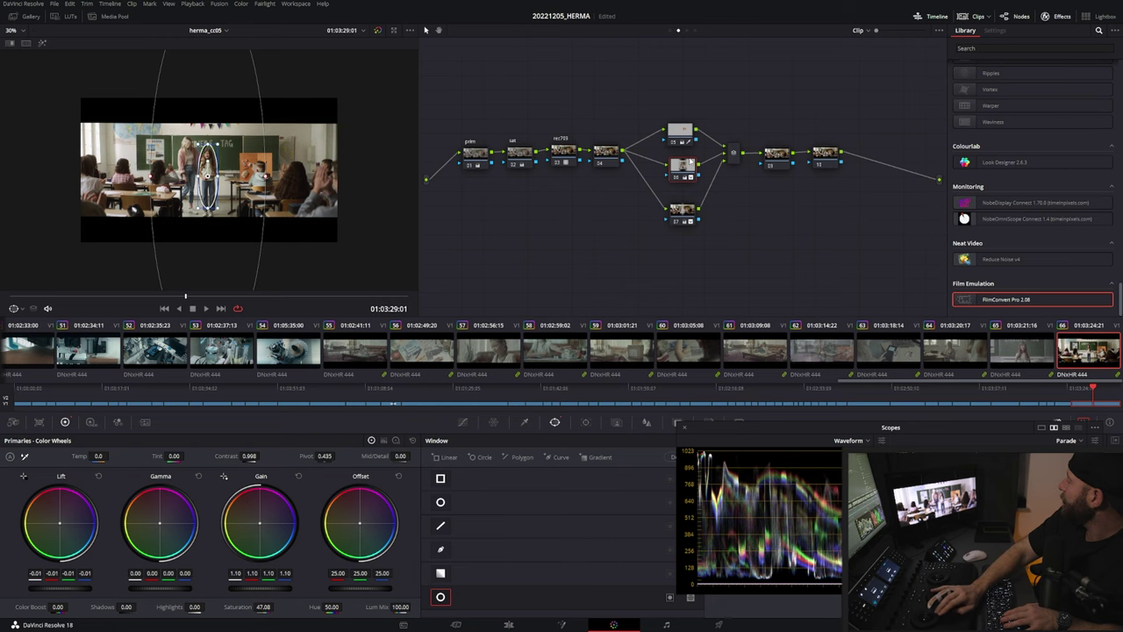
- Compare the classroom shot with and without the whole grade, in the viewer and on the repositioned scopes
key("shift+d")
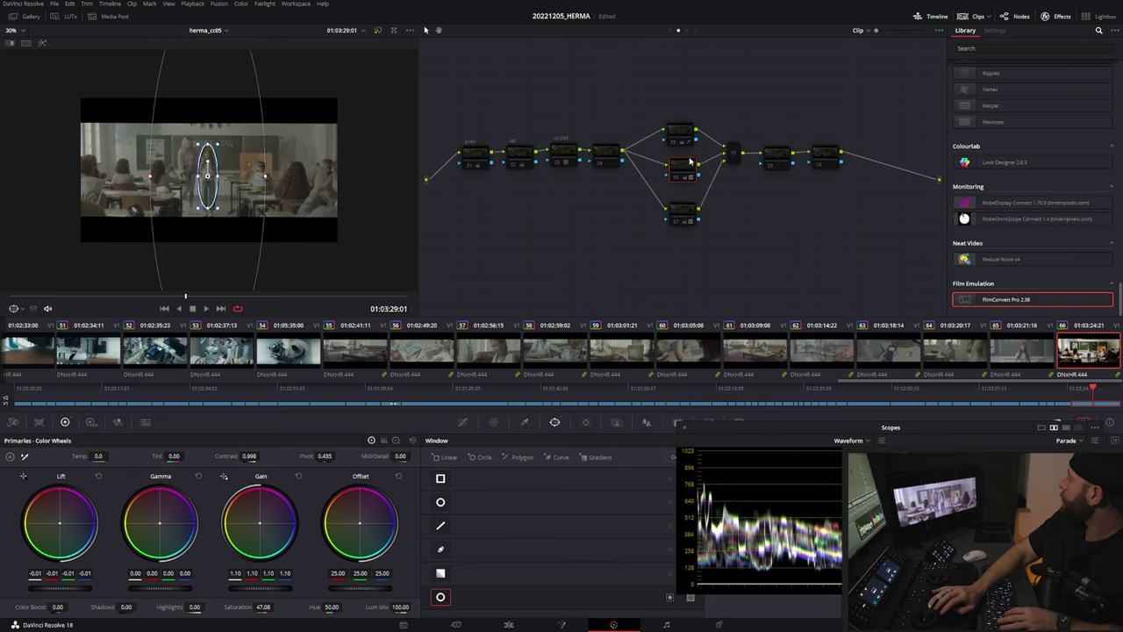
key("shift+d")
key("shift+d")
key("shift+d")
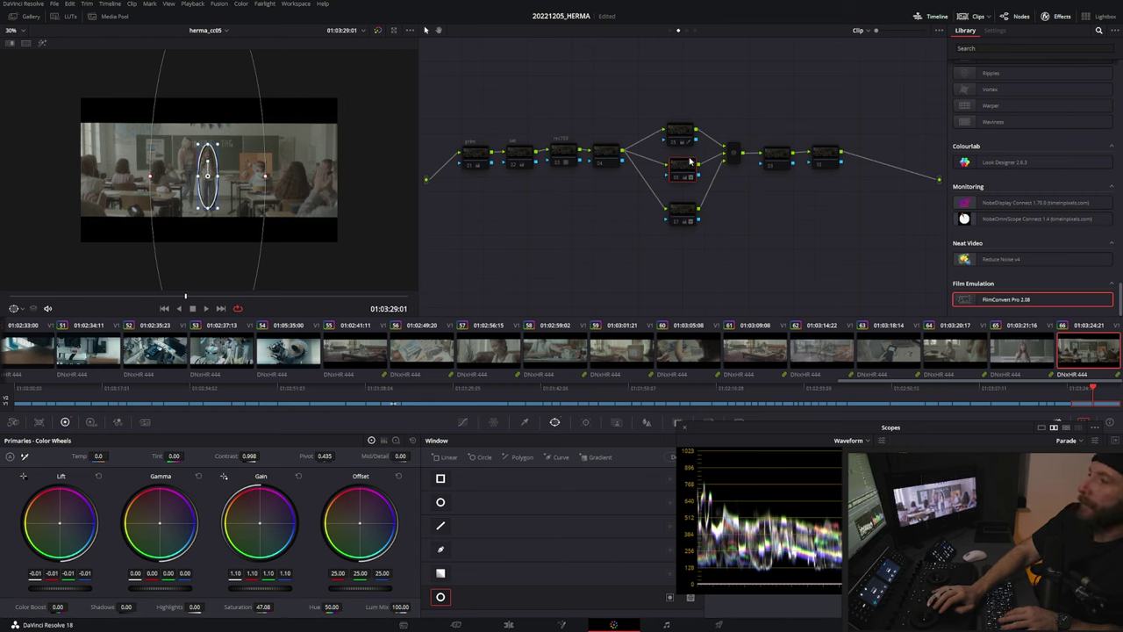
left_click(476, 152)
key("shift+d")
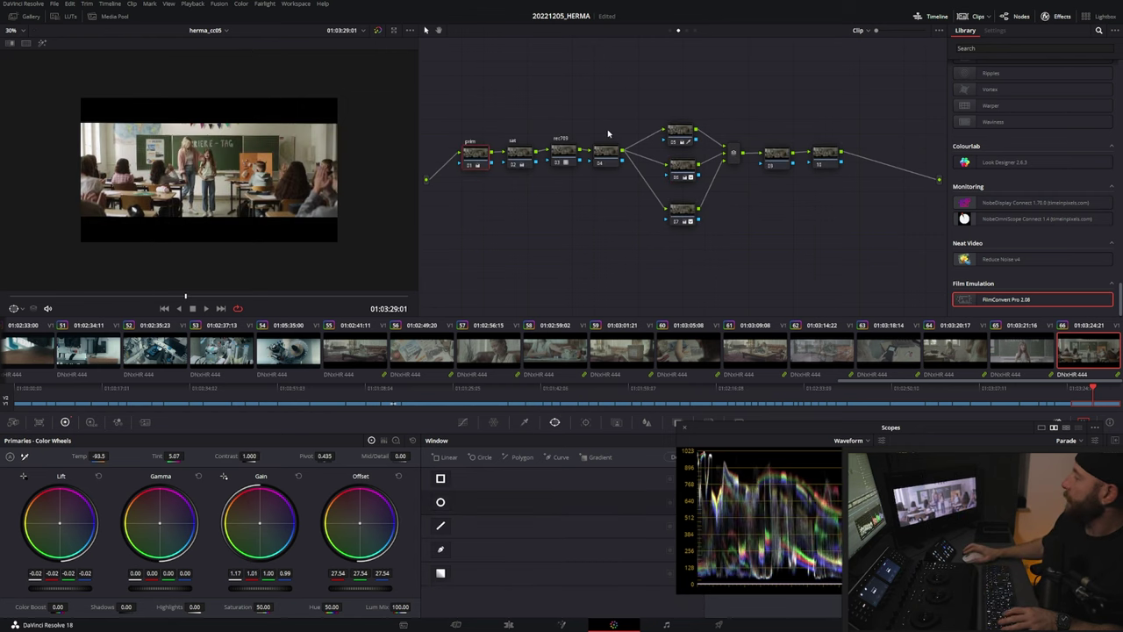
key("shift+d")
key("shift+d")
key("shift+d")
key("shift+d")
left_click_drag(829, 431, 858, 257)
key("shift+d")
key("shift+d")
- Review the rec709, primary and saturation nodes and the neighbouring group node graph, keeping the scopes below the nodes
left_click(564, 156)
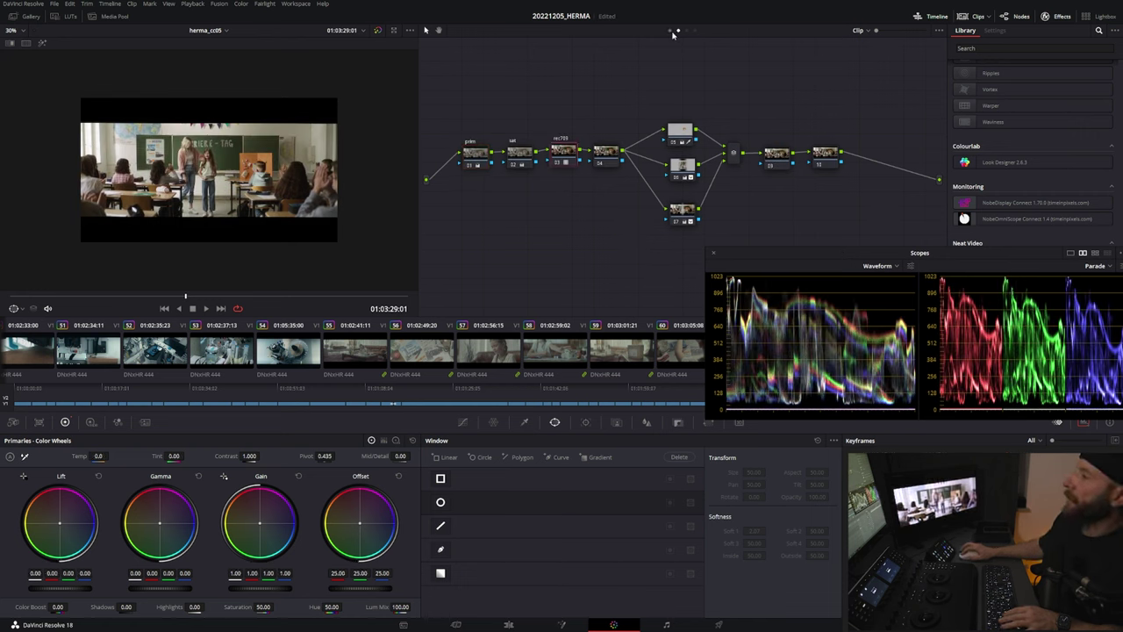
left_click(670, 31)
left_click(677, 32)
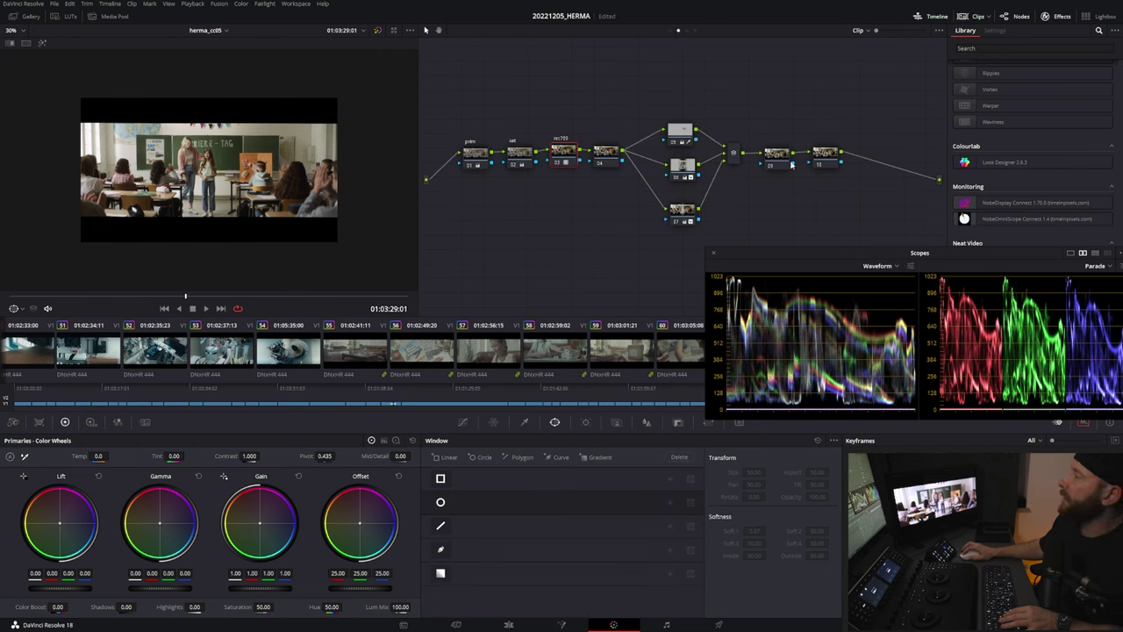
left_click_drag(824, 253, 801, 278)
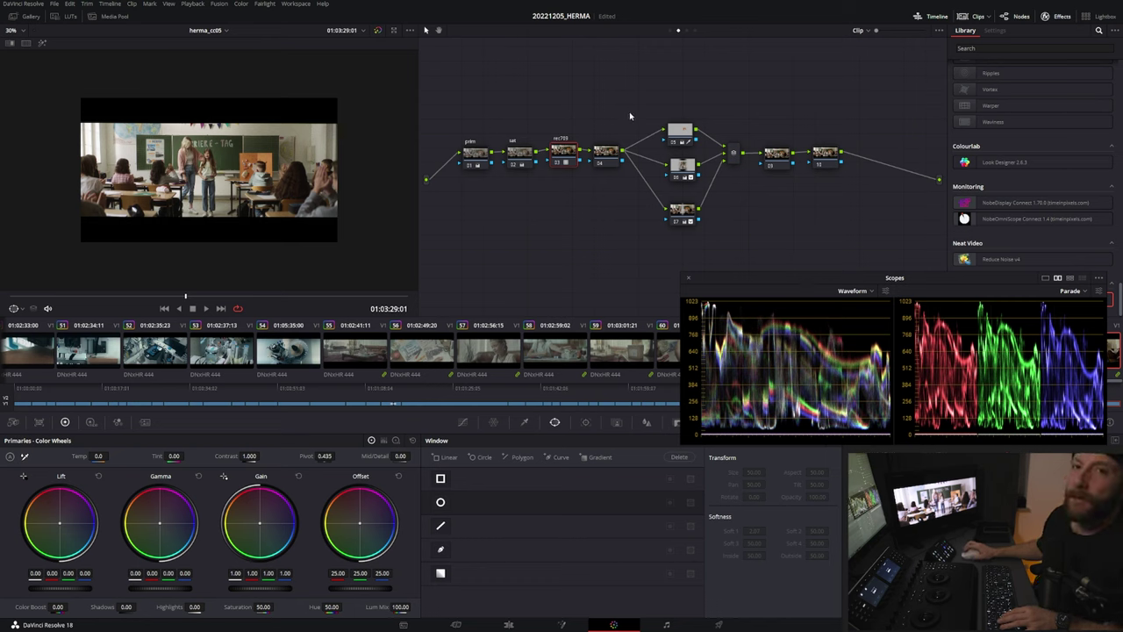
left_click(474, 165)
left_click(518, 161)
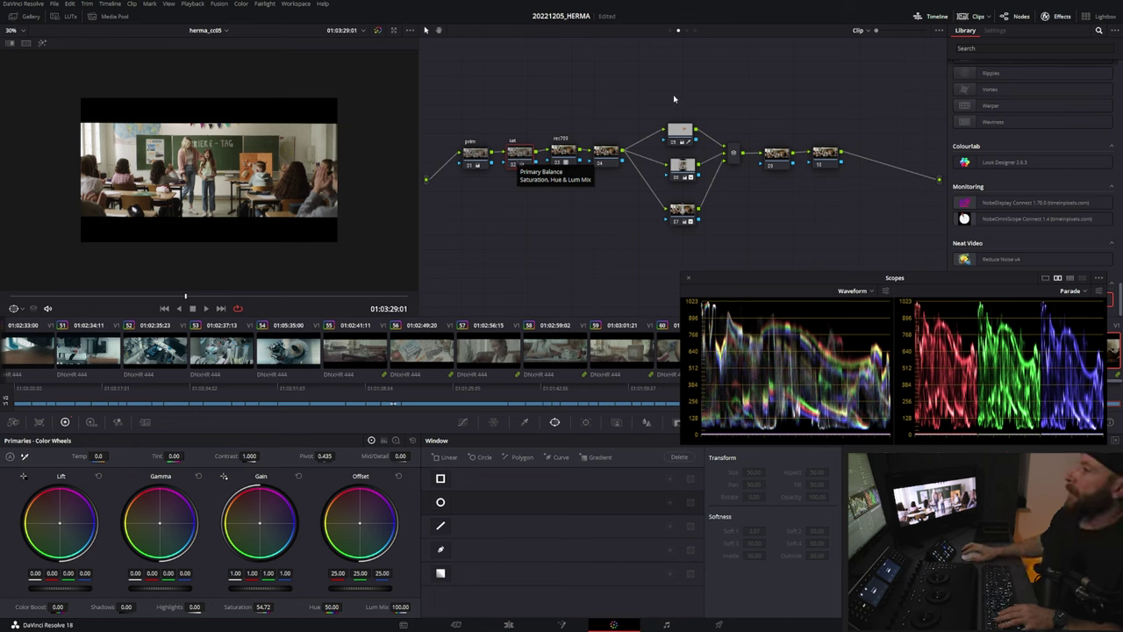
- Search the effects library for "ray" and apply the Light Rays effect to node 09 after the parallel mixer
left_click(776, 156)
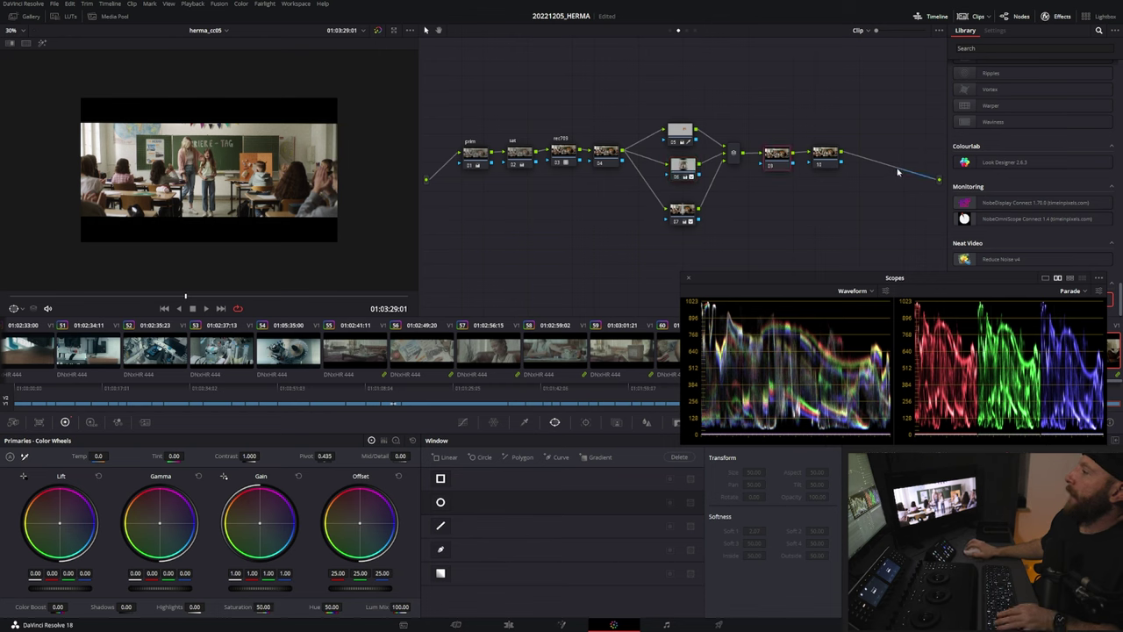
left_click(1098, 30)
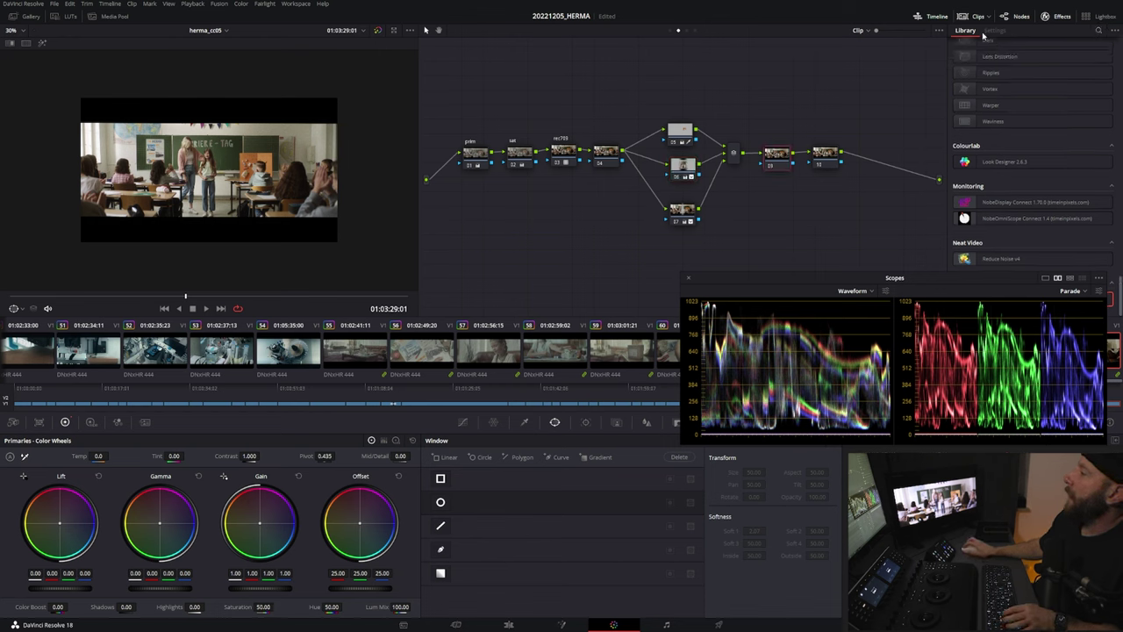
left_click(1099, 30)
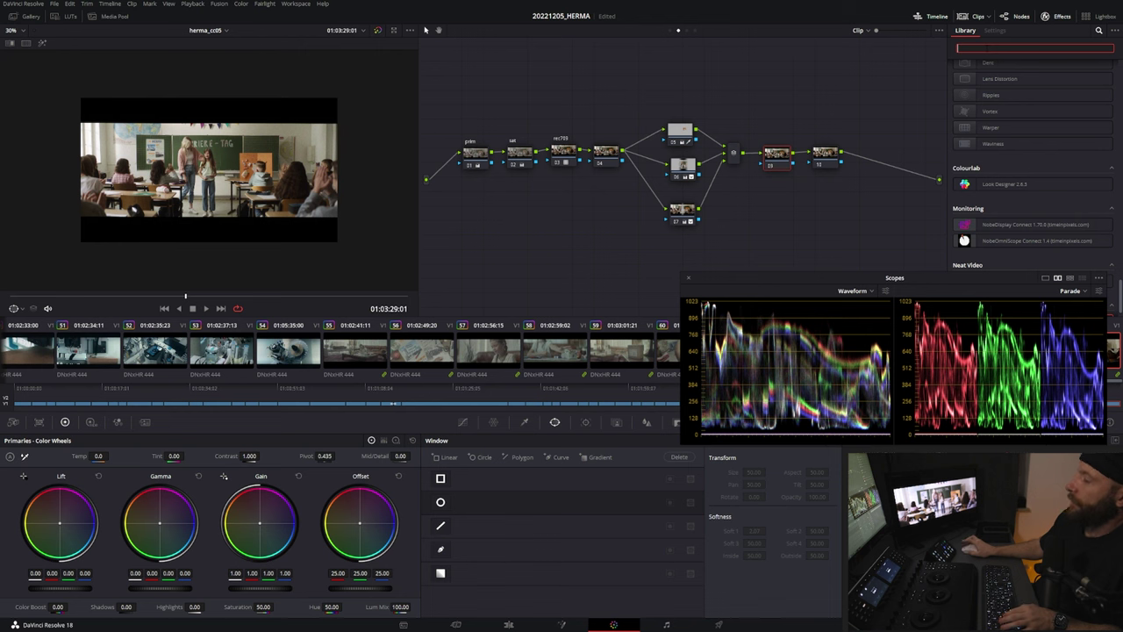
type("ray")
left_click(985, 85)
left_click_drag(985, 89, 689, 167)
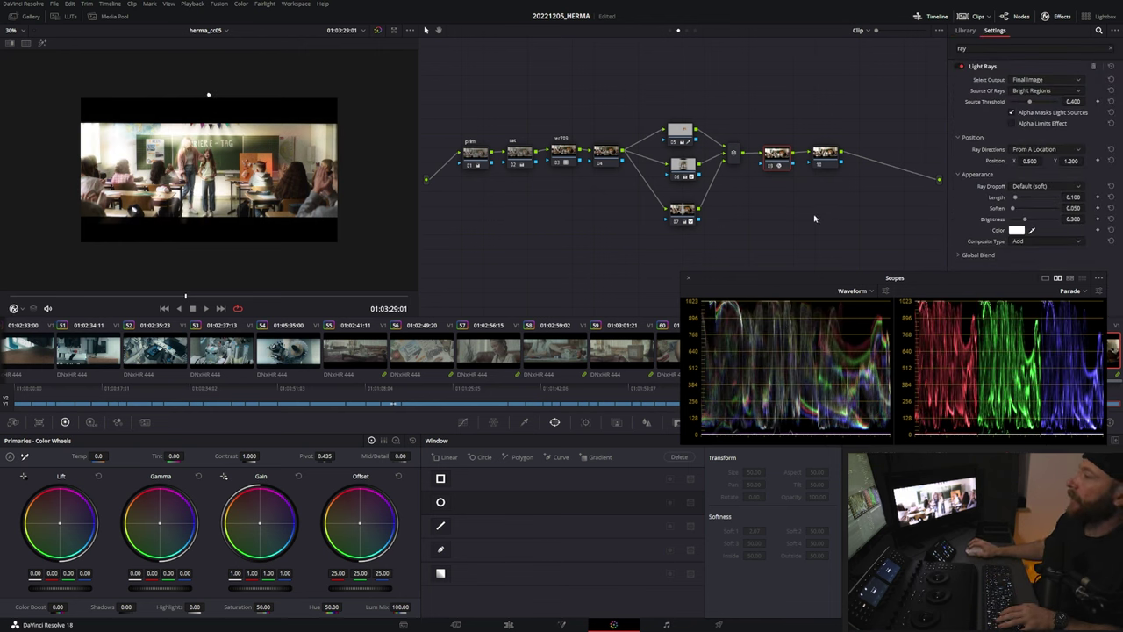
- Keep Bright Regions as the ray source and set the rays to At An Angle, with angle -84.2 and length 0.614
left_click(1040, 91)
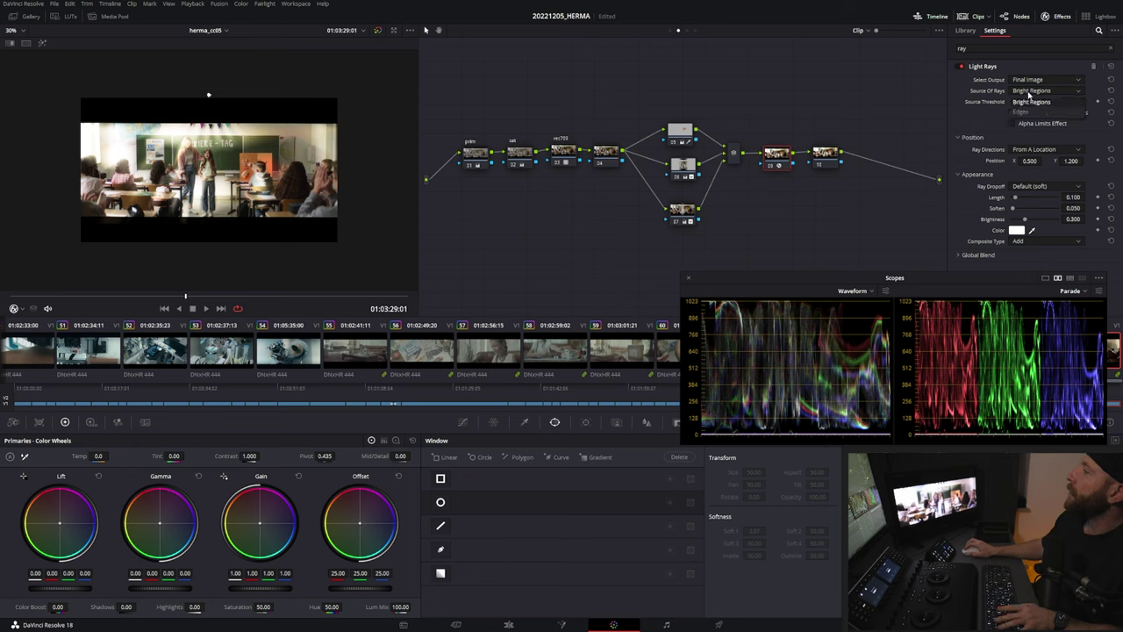
left_click(1041, 102)
left_click(1035, 149)
left_click(1032, 159)
left_click_drag(1029, 164, 1041, 198)
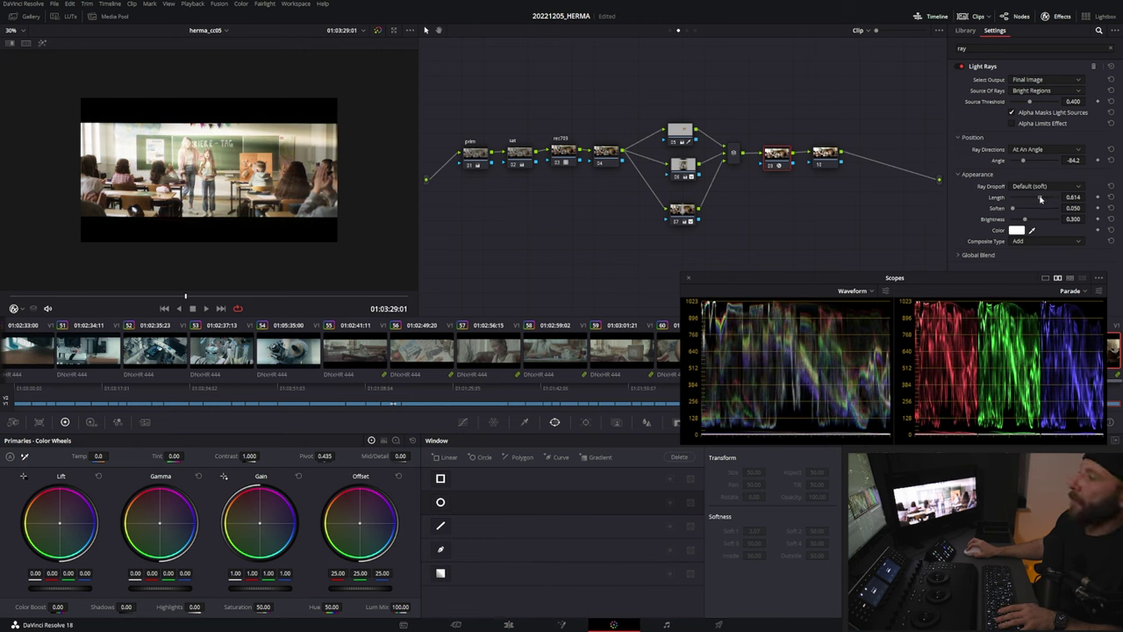
- Soften the Light Rays look with length 0.422, angle -64.4, brightness 0.083 and soften 0.789
mouse_move(1012, 211)
left_mouse_down()
mouse_move(1066, 209)
mouse_move(1008, 204)
mouse_move(1031, 203)
left_mouse_up()
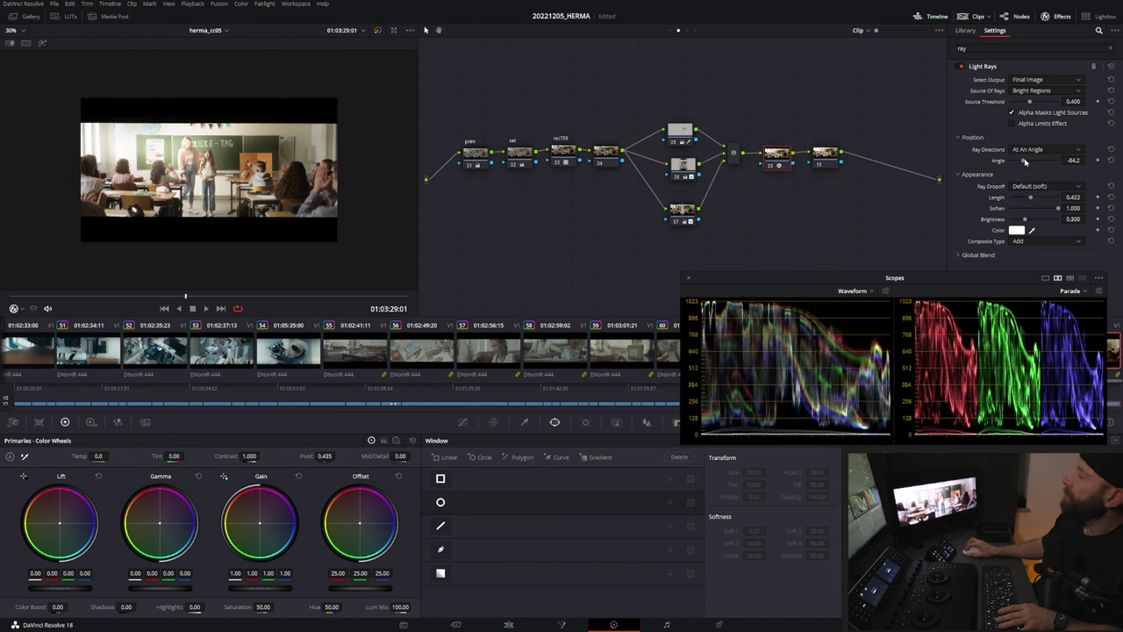
left_click_drag(1025, 163, 1027, 163)
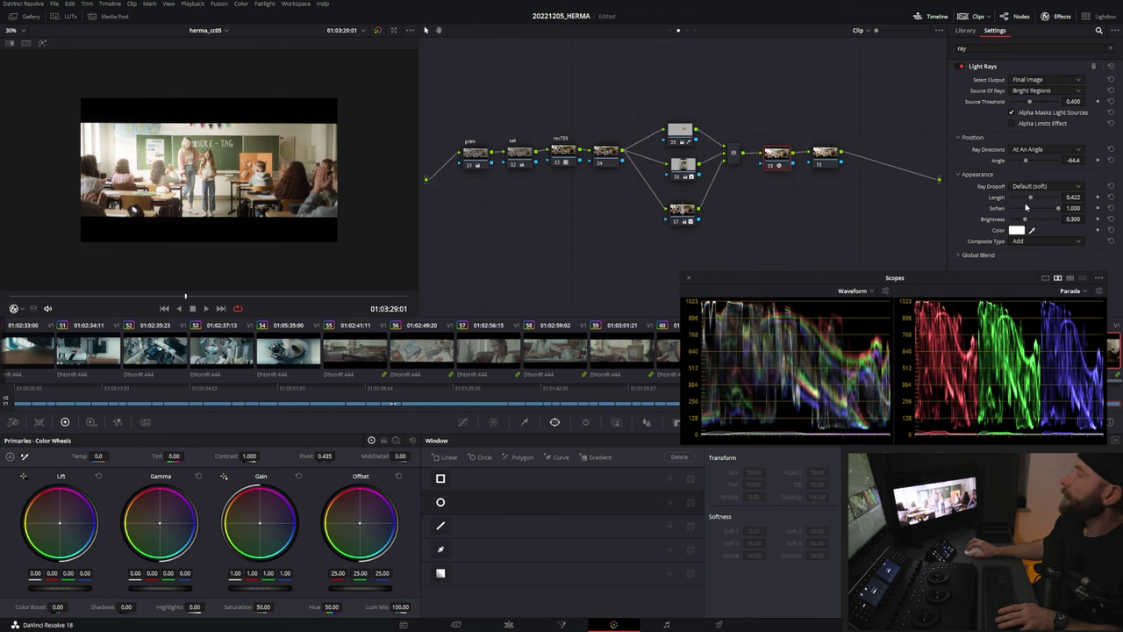
mouse_move(1024, 218)
left_mouse_down()
mouse_move(1015, 222)
mouse_move(1040, 211)
mouse_move(1009, 215)
left_mouse_up()
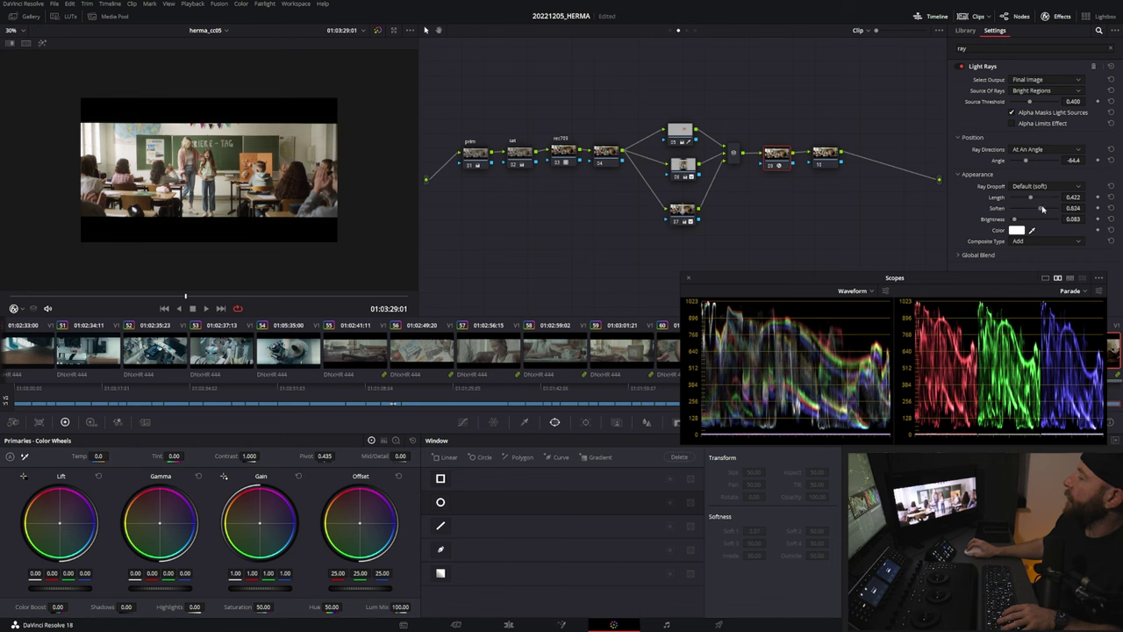
left_click_drag(1043, 208, 1039, 209)
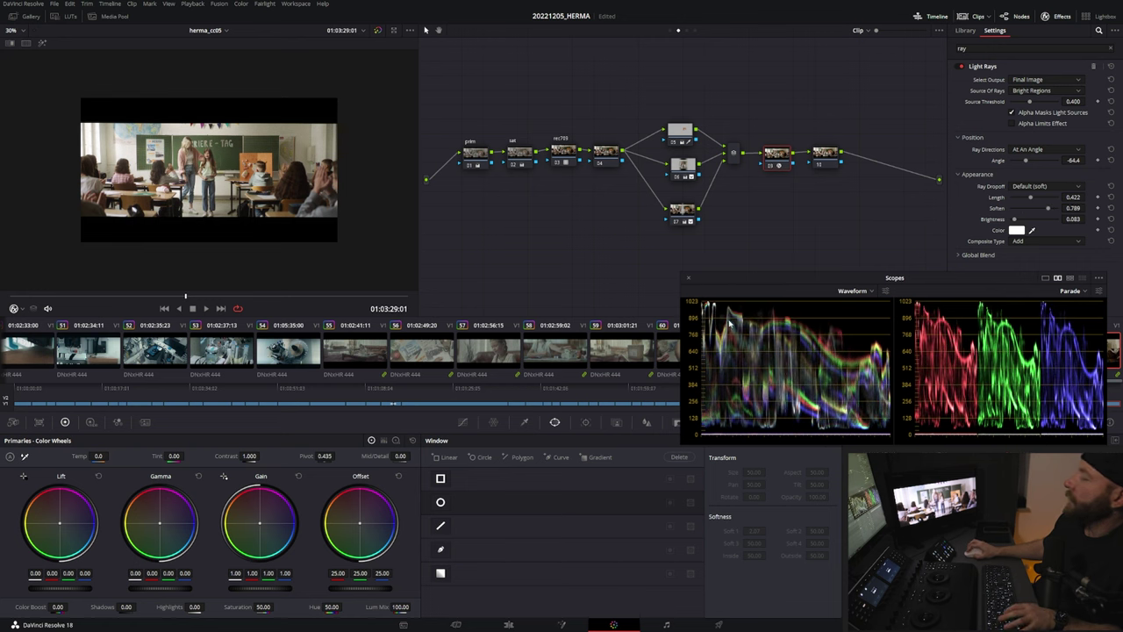
- Place the scopes clear of the effect settings and zoom the classroom image to fit the viewer
left_click_drag(925, 279, 801, 265)
mouse_move(1095, 392)
left_mouse_down()
mouse_move(1083, 391)
mouse_move(1092, 390)
left_mouse_up()
right_click(219, 155)
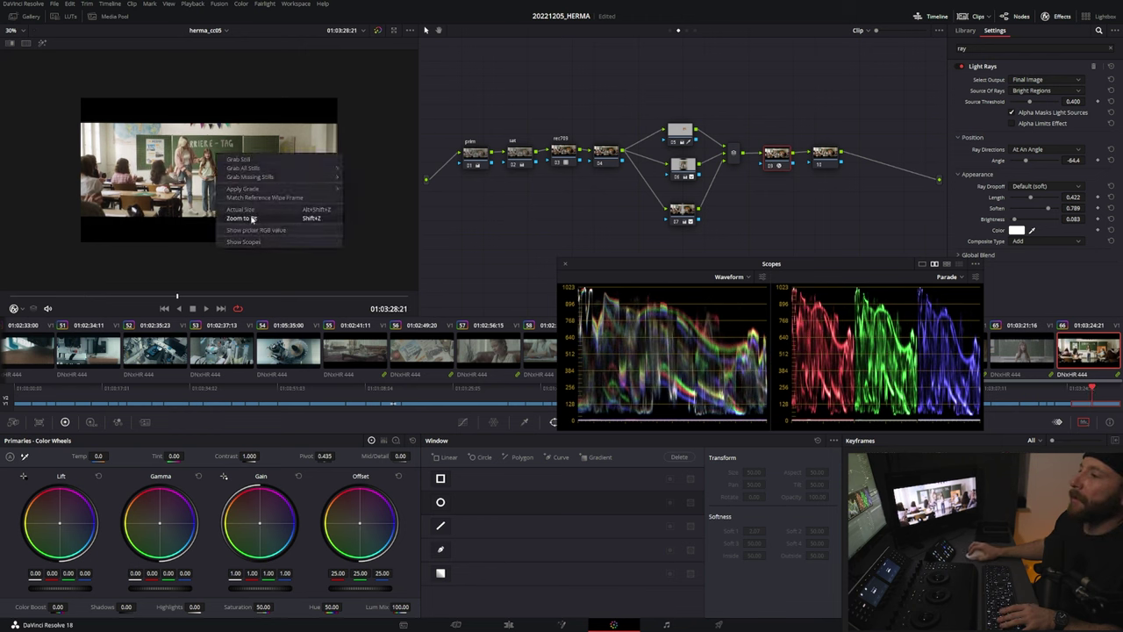
left_click(251, 210)
left_click_drag(1093, 391, 1092, 392)
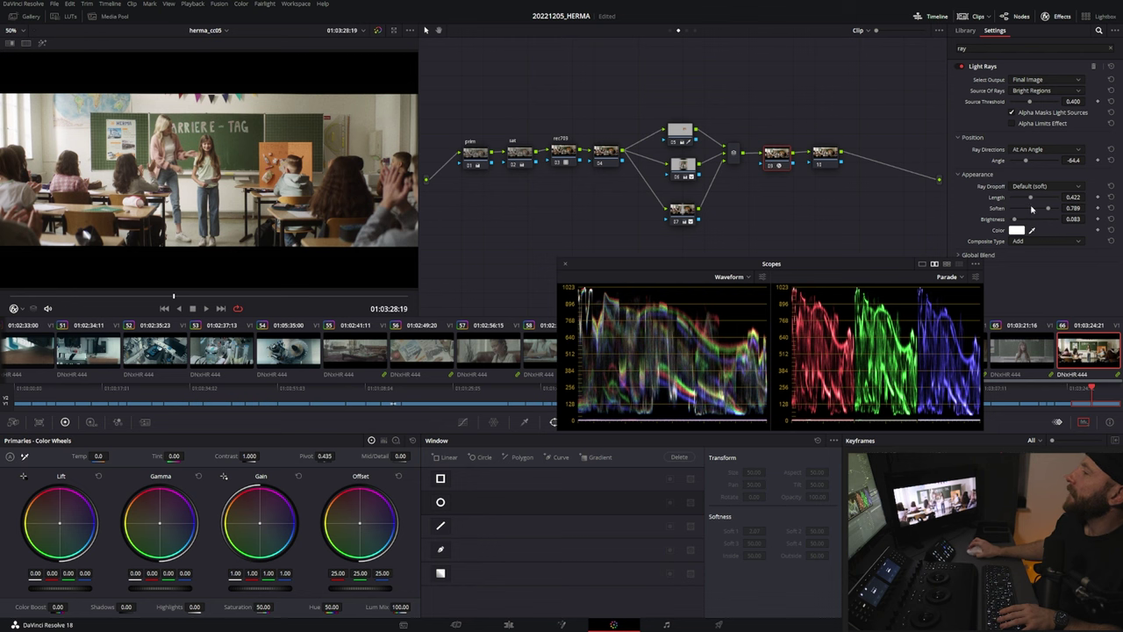
- Refine the Light Rays with angle -74.3, length 0.202, soften 0.036 and brightness 0.091
left_click_drag(1031, 202, 1032, 206)
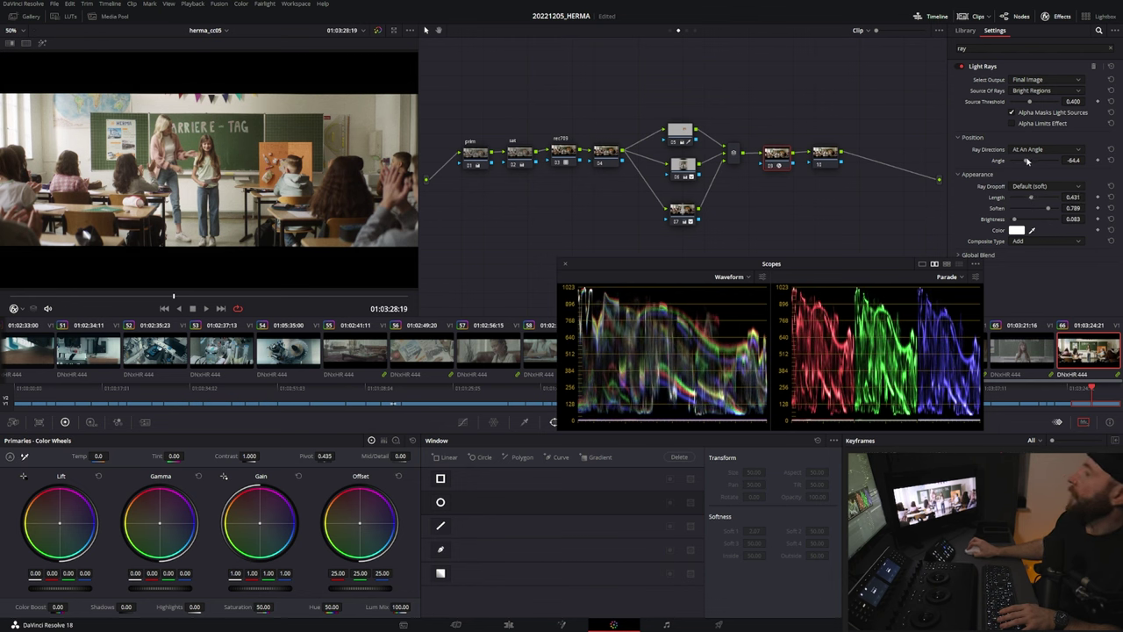
left_click_drag(1026, 161, 1025, 163)
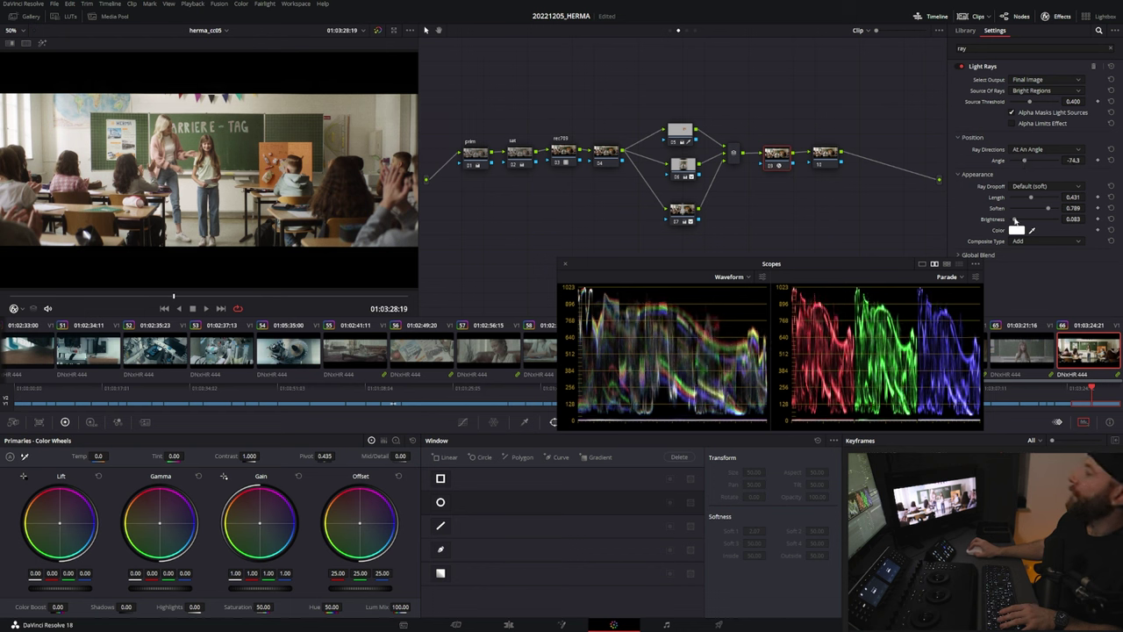
left_click_drag(1051, 212, 990, 216)
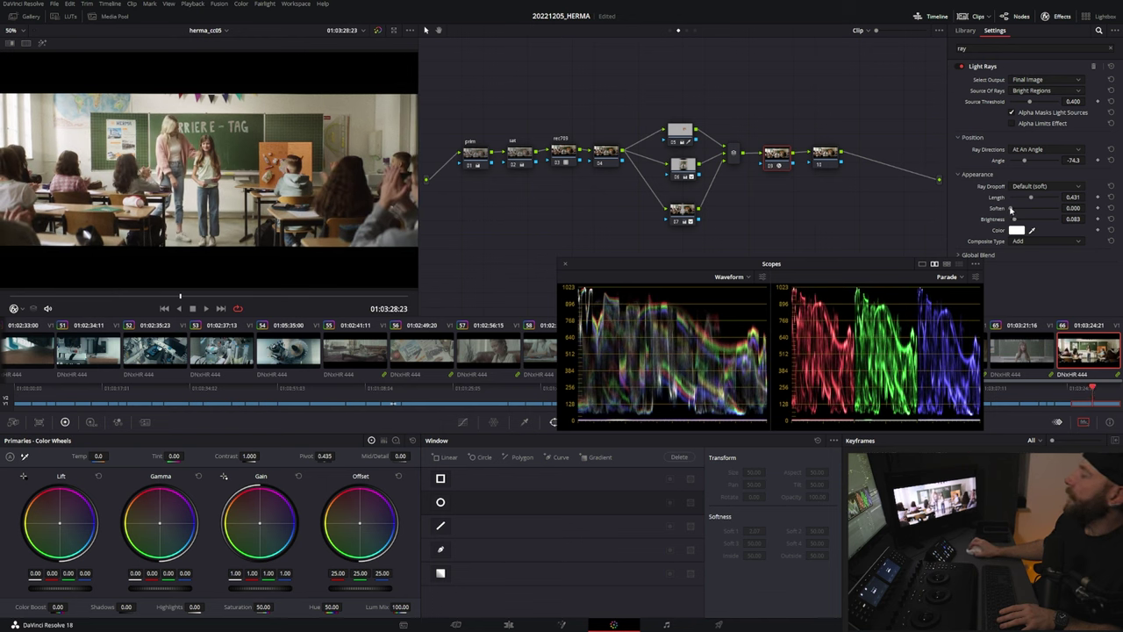
left_click_drag(1010, 209, 1025, 208)
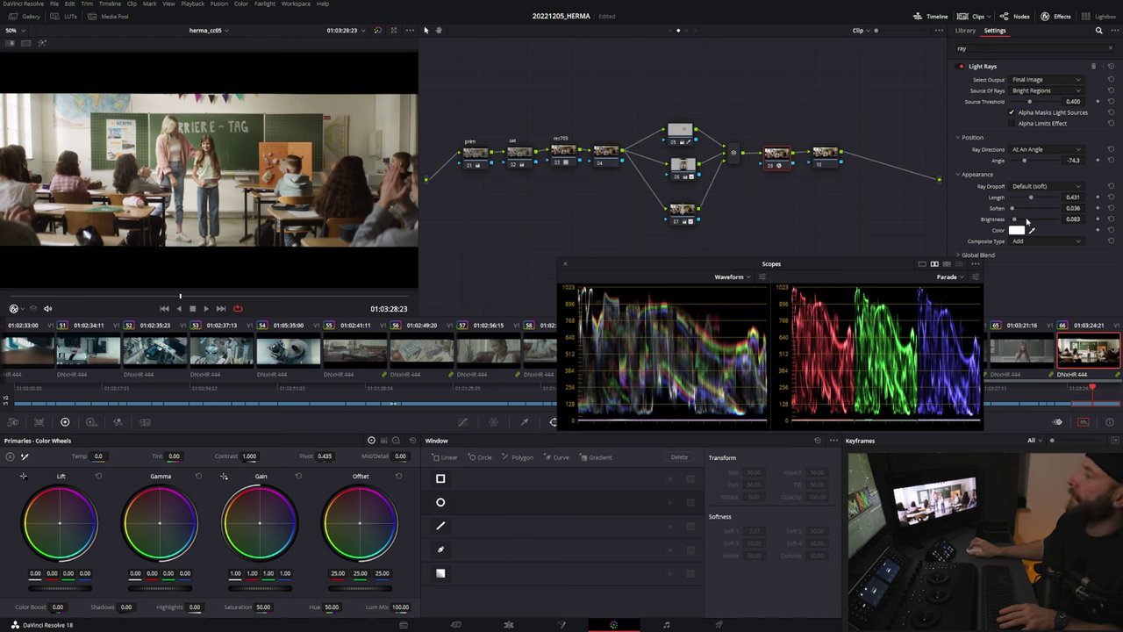
mouse_move(1014, 220)
left_mouse_down()
mouse_move(1042, 201)
mouse_move(1008, 210)
mouse_move(1020, 212)
left_mouse_up()
- Change the ray directions to From A Location and set the source's X position to -0.408
left_click(1049, 150)
left_click(1049, 151)
left_click(1050, 151)
left_click(1044, 170)
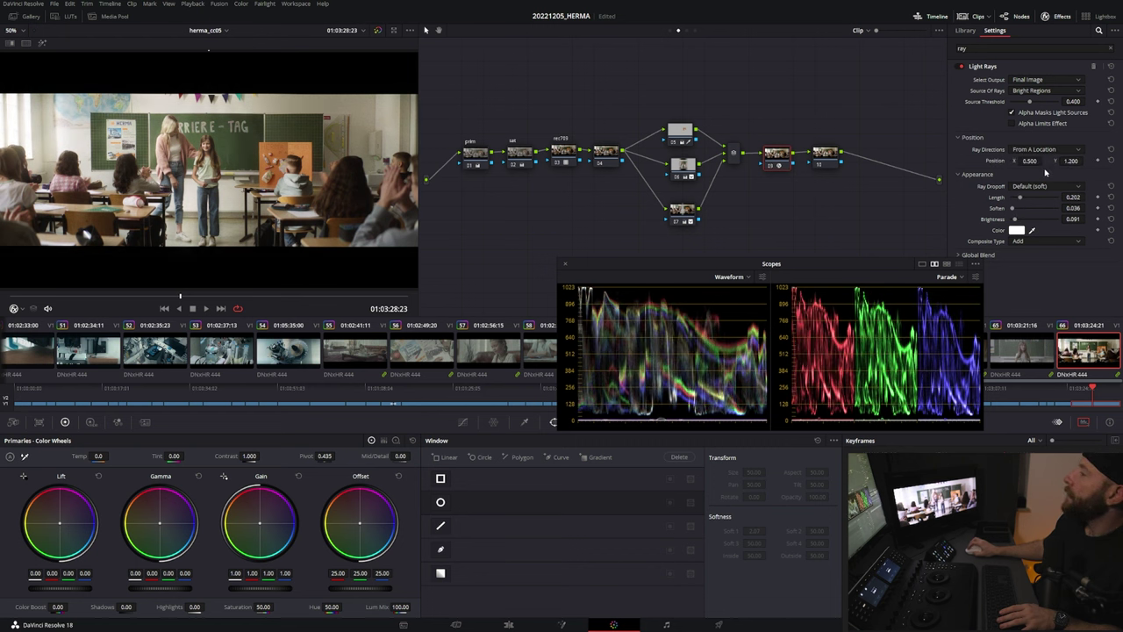
mouse_move(1032, 160)
left_mouse_down()
mouse_move(1044, 161)
mouse_move(985, 160)
left_mouse_up()
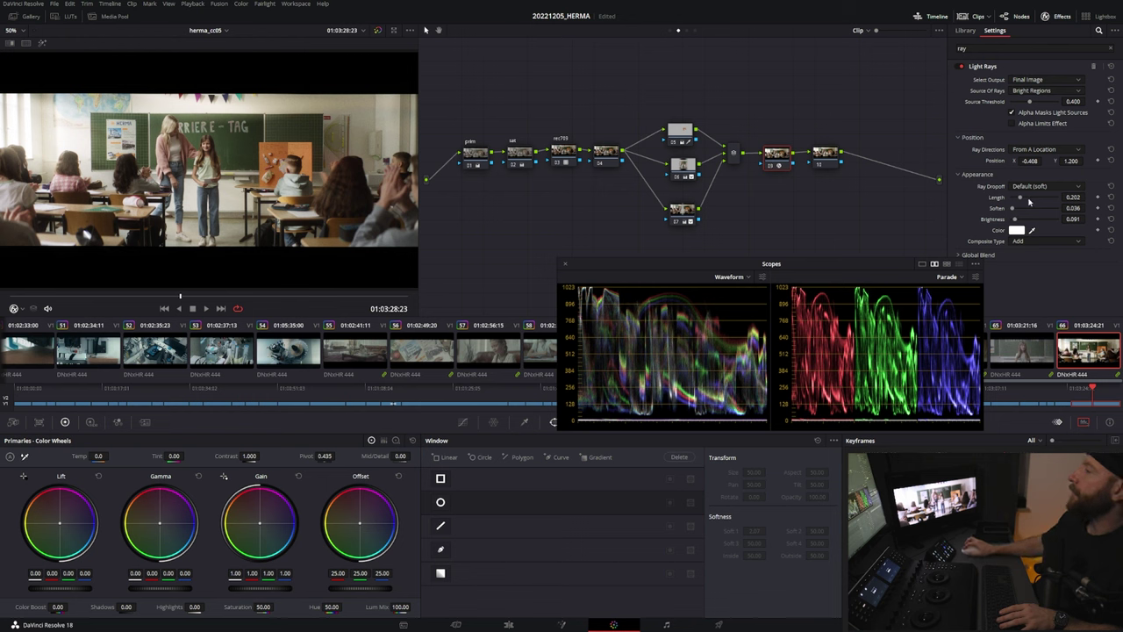
- Set the Light Rays length to 0.119, soften to 0.238 and source threshold to 0.523, checking other frames of the clip
left_click_drag(1020, 200, 1018, 202)
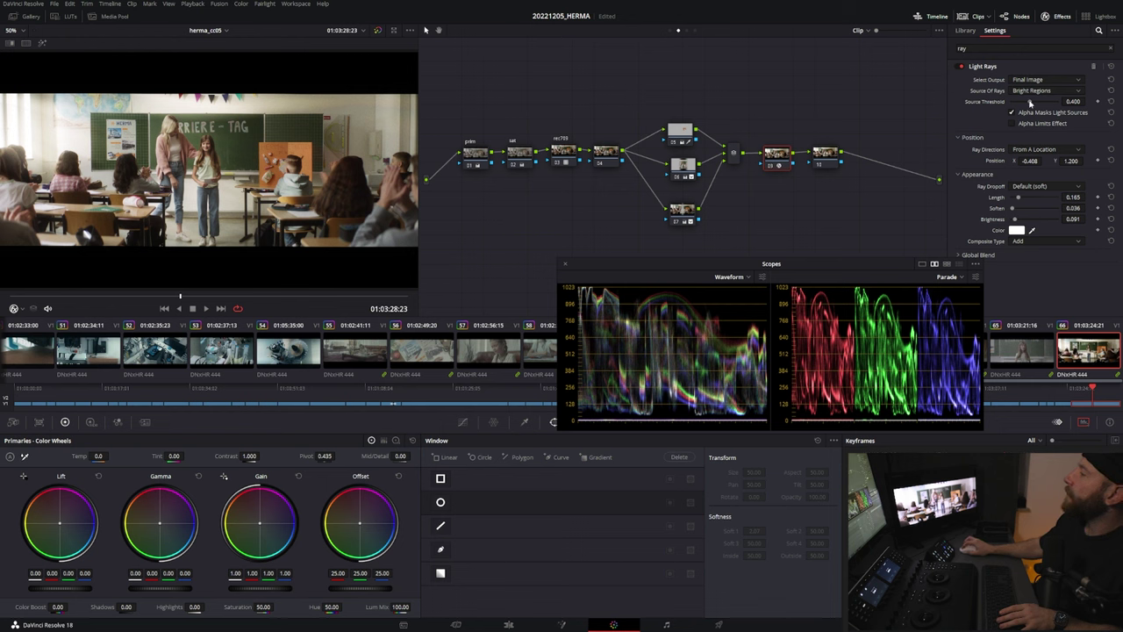
left_click_drag(1030, 102, 1030, 109)
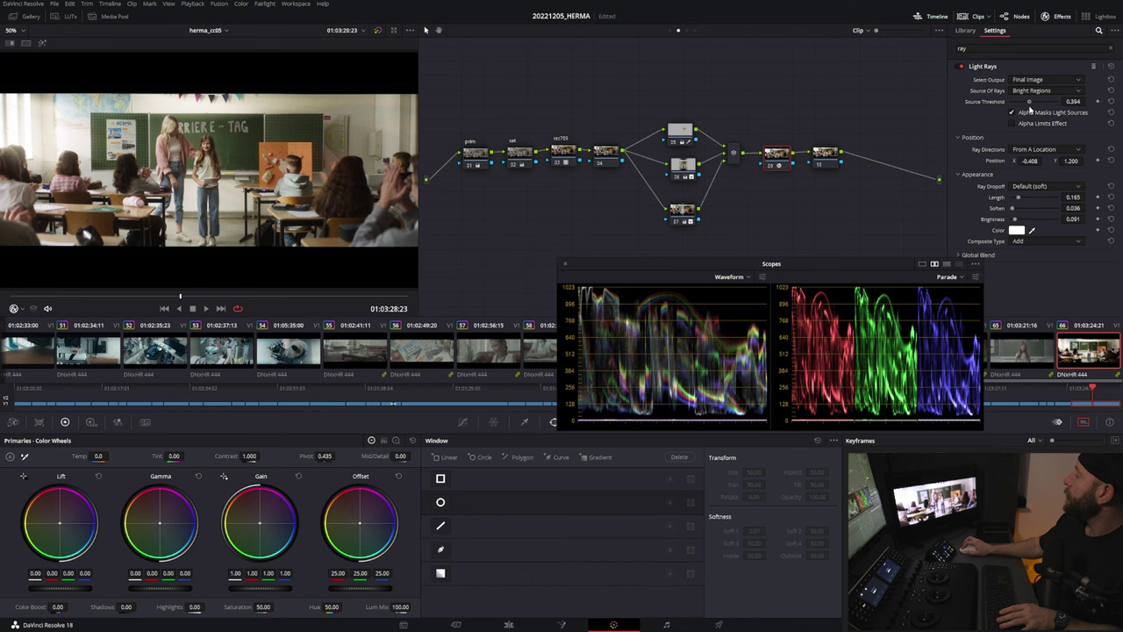
left_click_drag(1018, 198, 1025, 210)
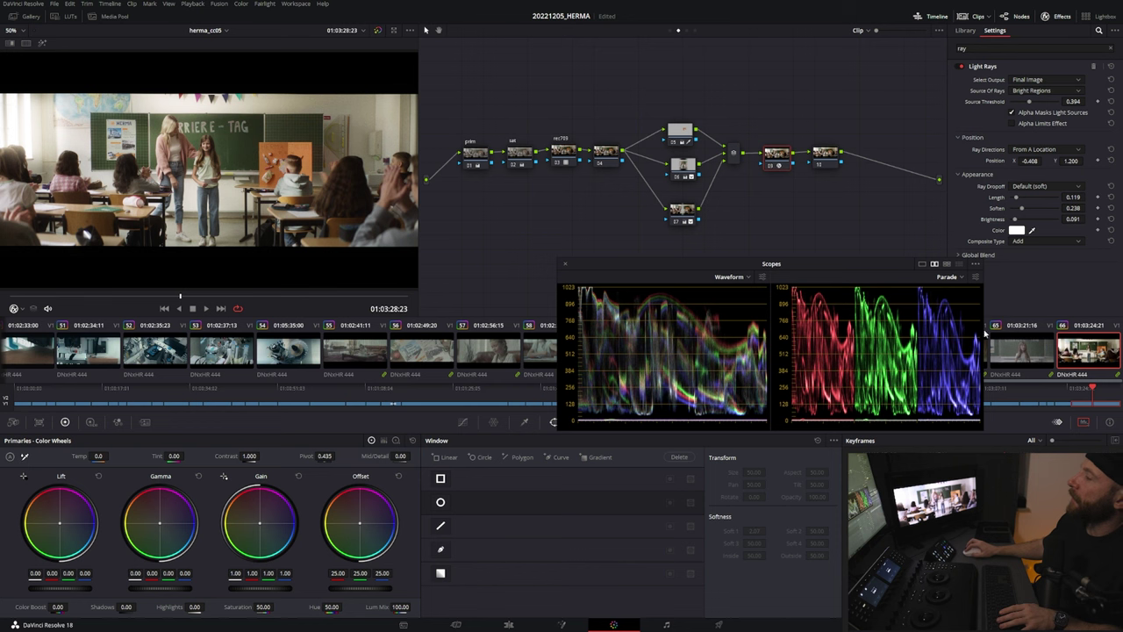
mouse_move(1090, 392)
left_mouse_down()
mouse_move(1078, 391)
mouse_move(1088, 392)
left_mouse_up()
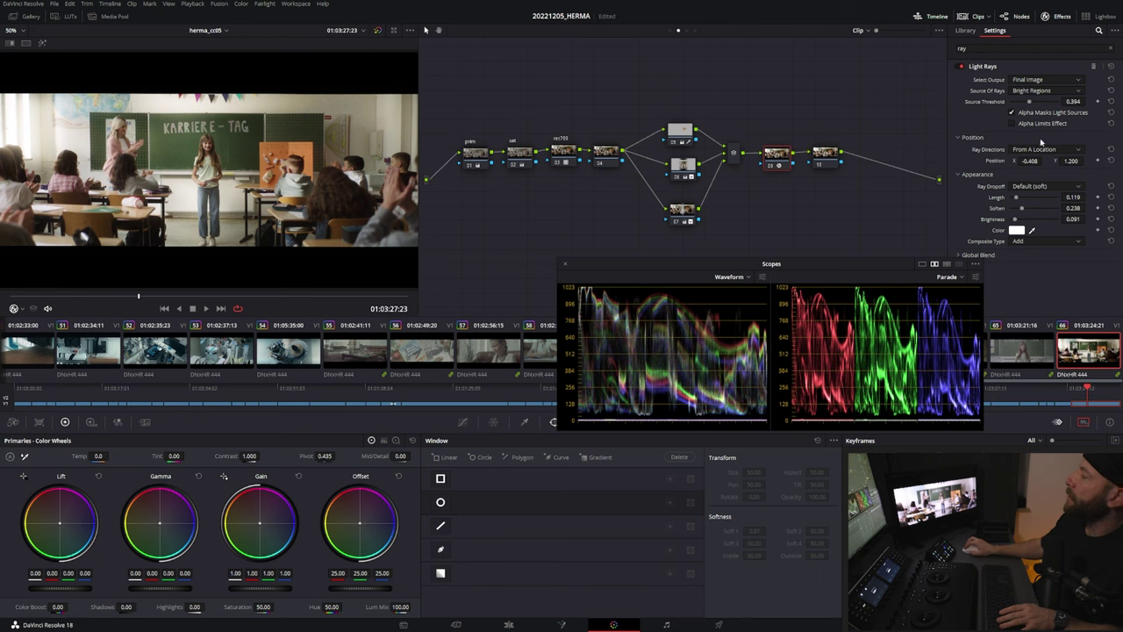
left_click_drag(1032, 103, 1037, 103)
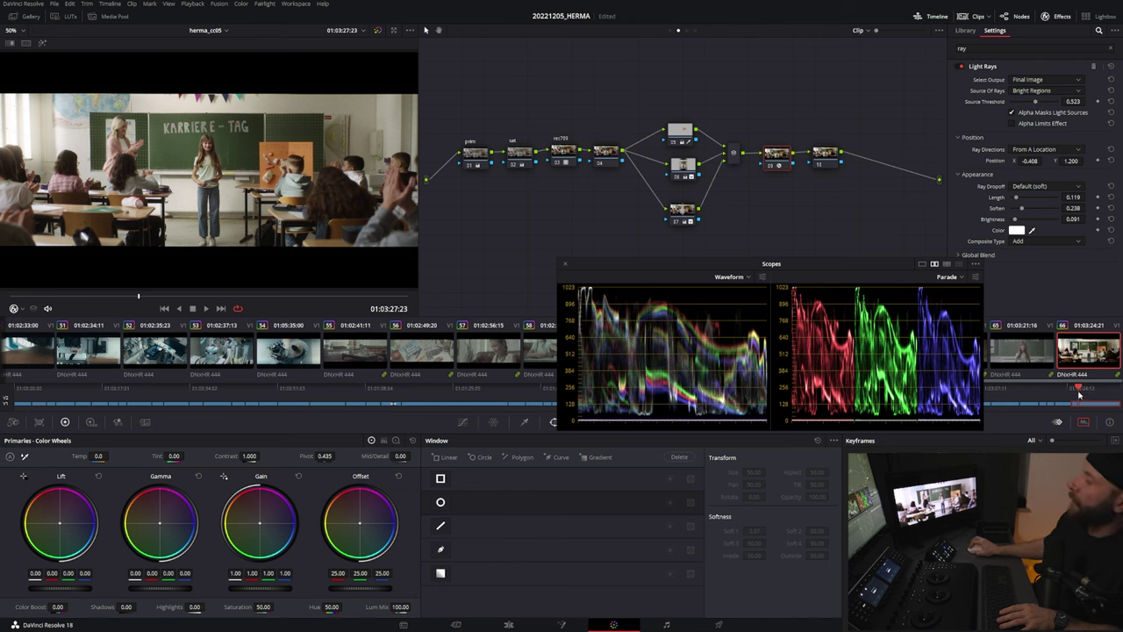
mouse_move(1079, 393)
left_mouse_down()
mouse_move(1105, 386)
mouse_move(1090, 377)
left_mouse_up()
- Search the effects library for "glow" and try the Glow effect on node 10 after the Light Rays node
left_click_drag(776, 155, 823, 148)
left_click(980, 43)
key("BackSpace")
type("glow")
left_click_drag(965, 82, 825, 146)
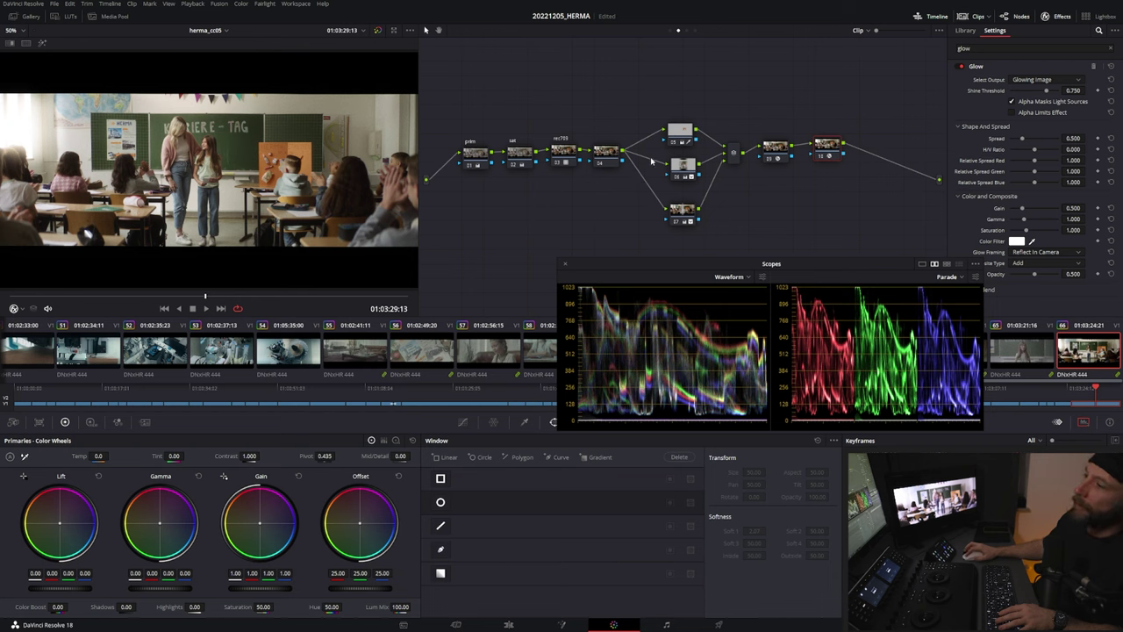
- Delete the Glow node and align the Light Rays node with the parallel mixer, leaving it selected
key("Delete")
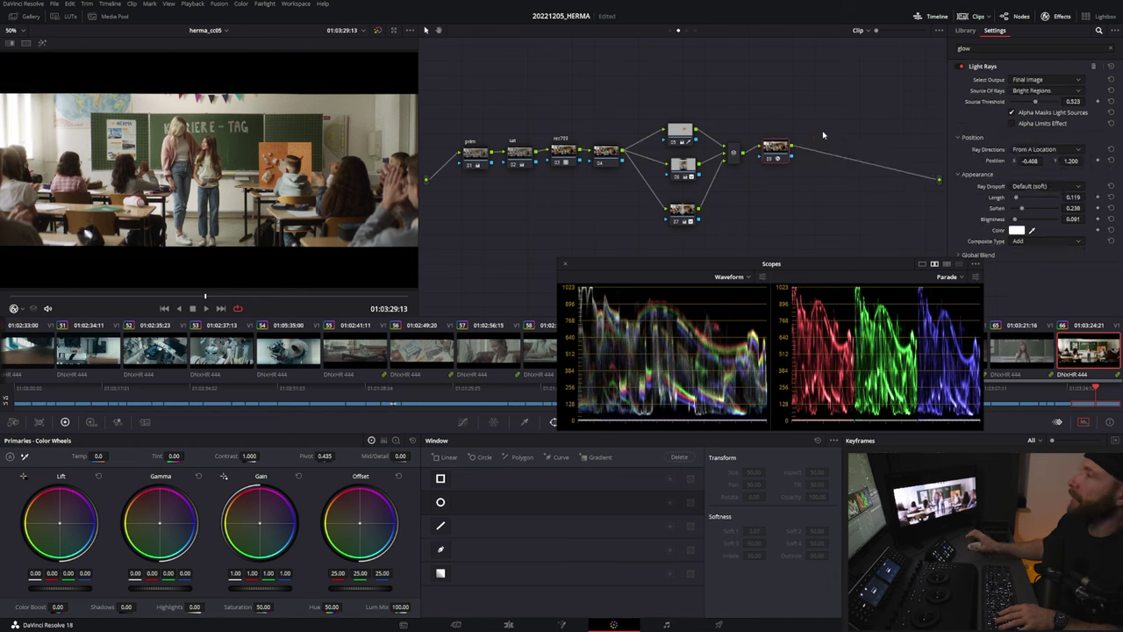
left_click_drag(777, 155, 778, 159)
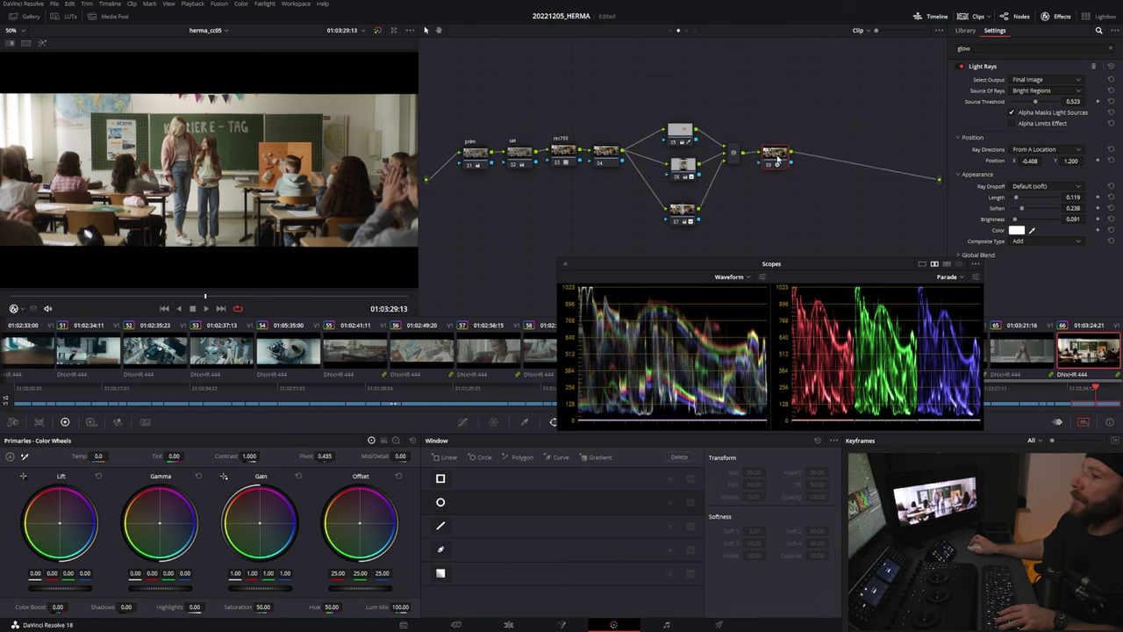
left_click(679, 136)
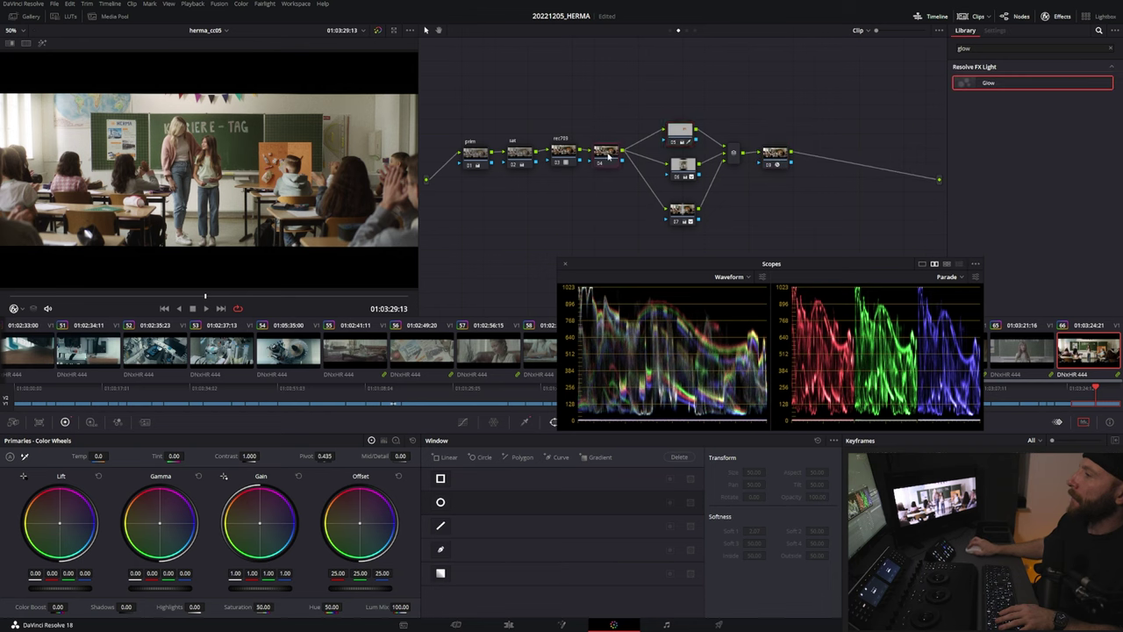
left_click(768, 156)
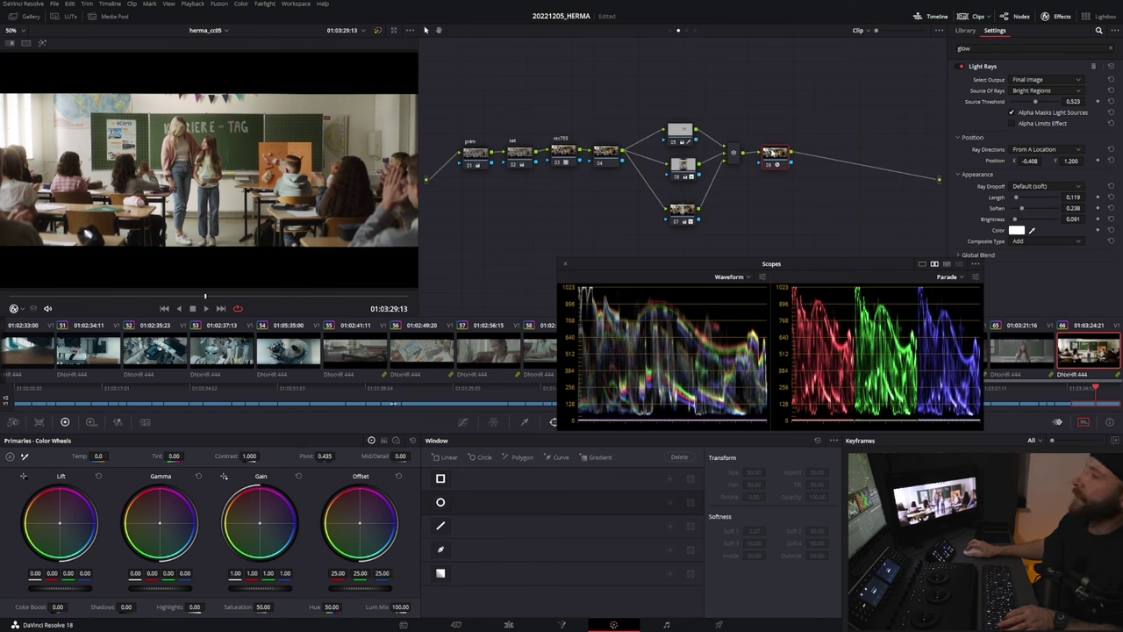
- Move the scopes below the node graph, park at 01:03:27:04 and add a new serial-numbered node 08 to the parallel branch beneath node 07
left_click_drag(826, 263, 907, 382)
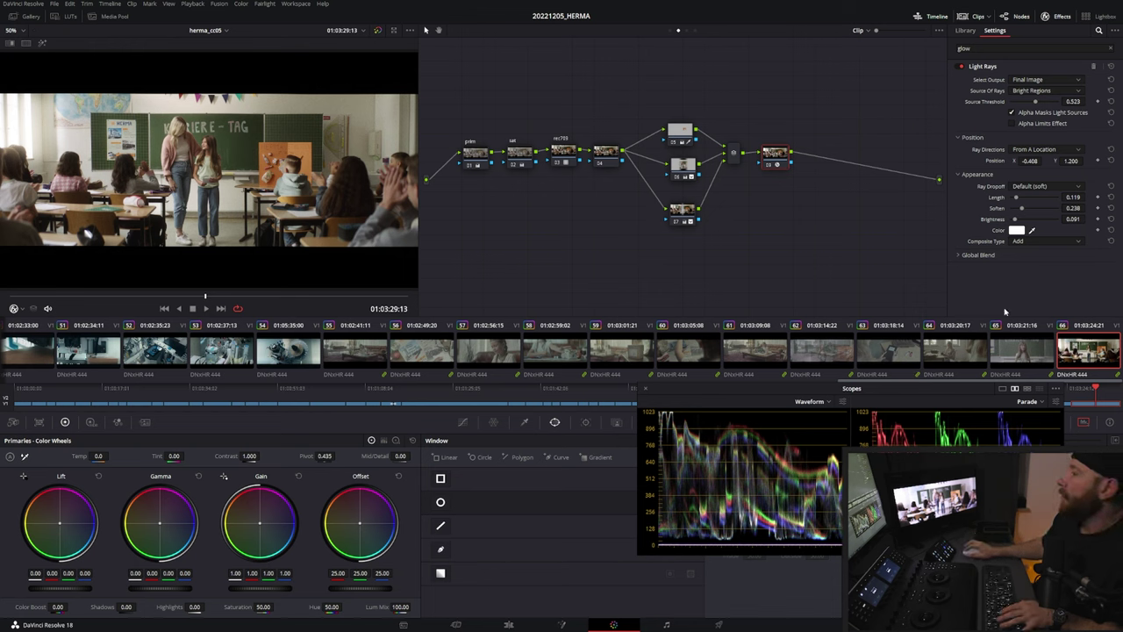
left_click(1088, 401)
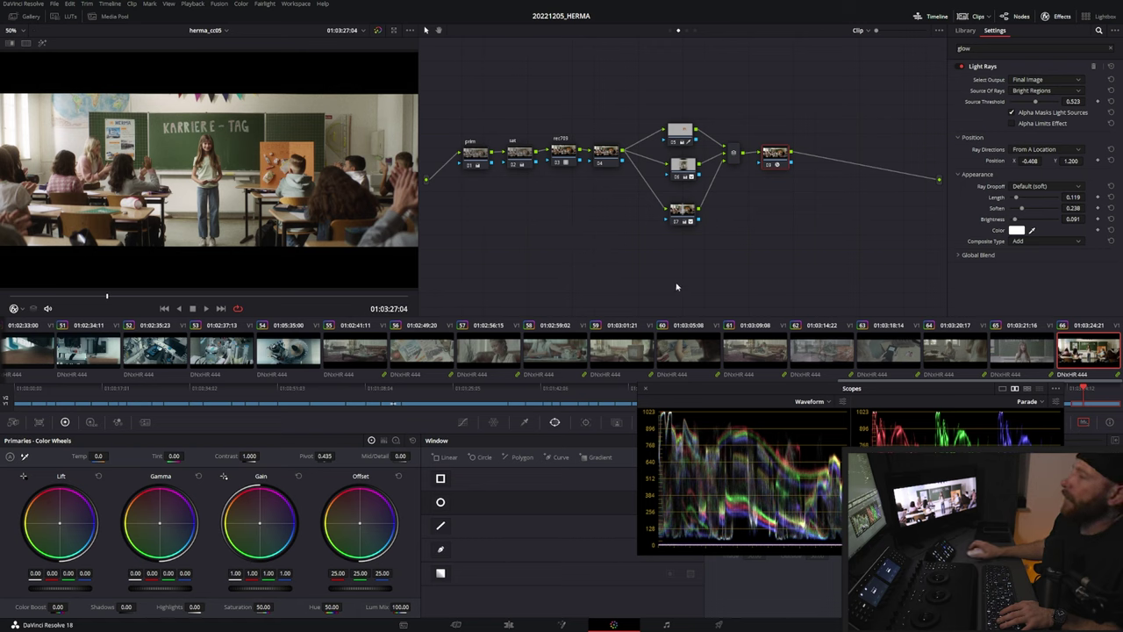
left_click(524, 156)
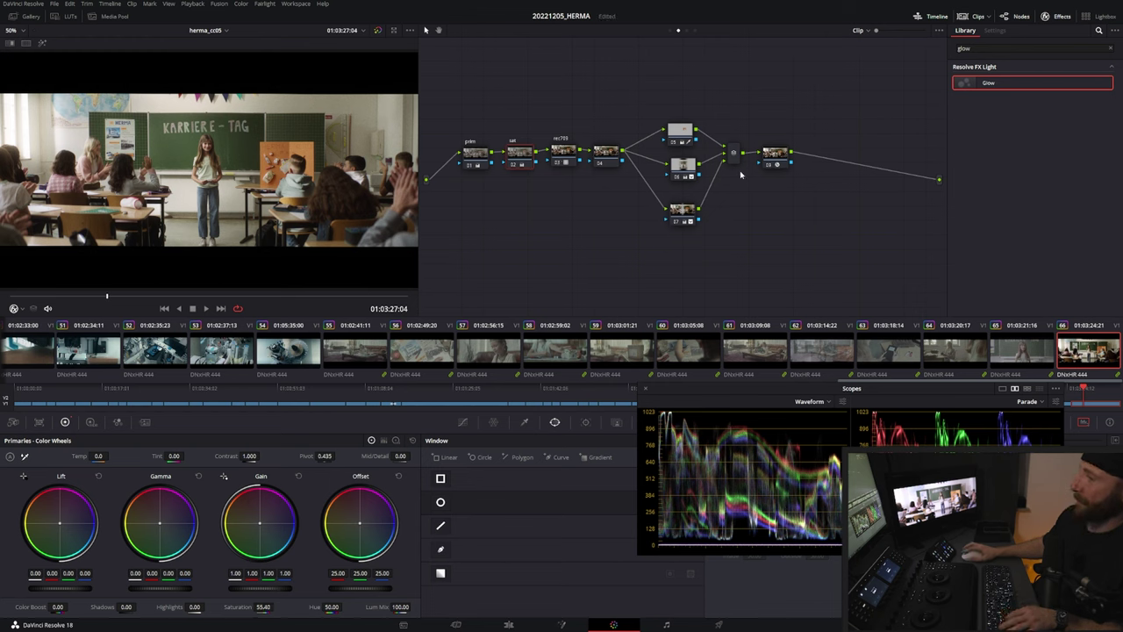
left_click(684, 166)
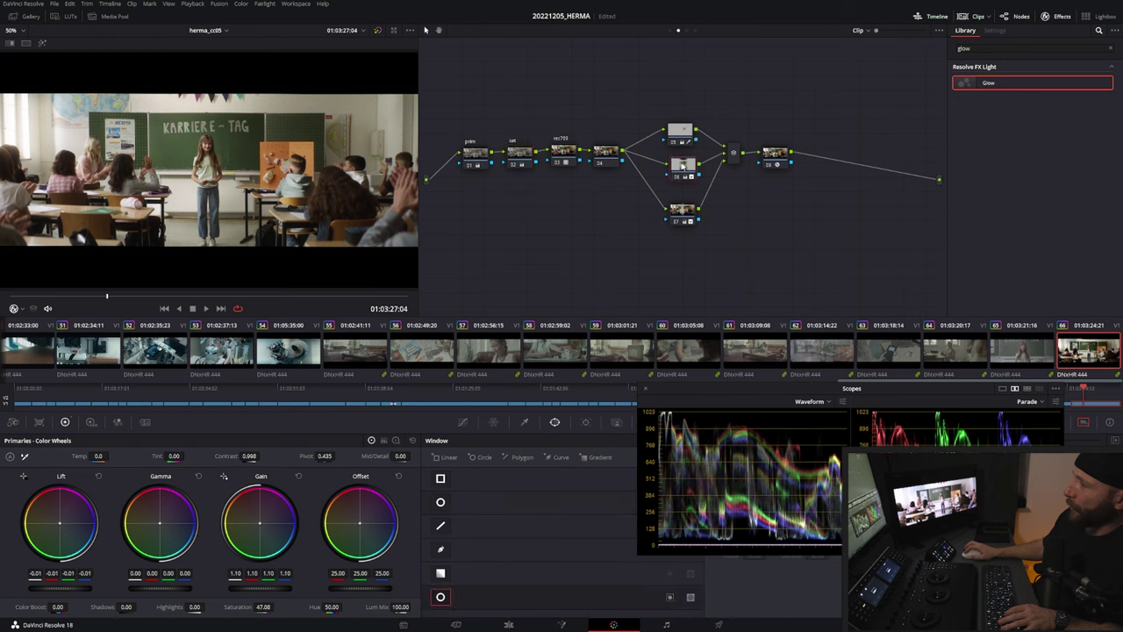
left_click(683, 212)
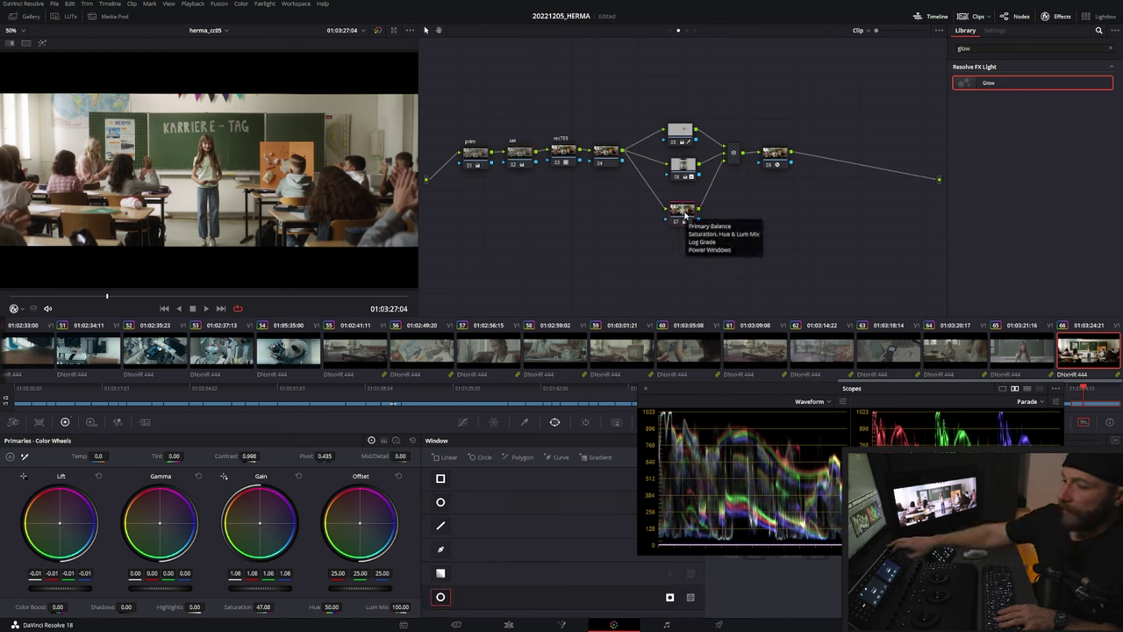
key("alt+s")
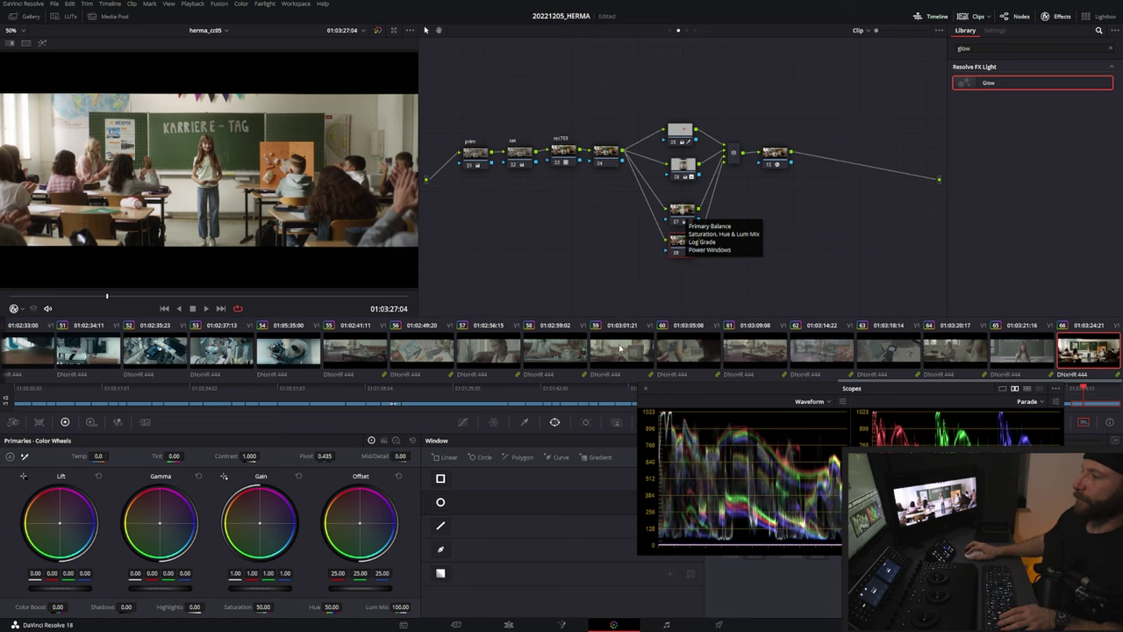
- Sample the green chalkboard on node 08 with the HSL qualifier, luminance disabled, and show the selection as a highlight
left_click(524, 424)
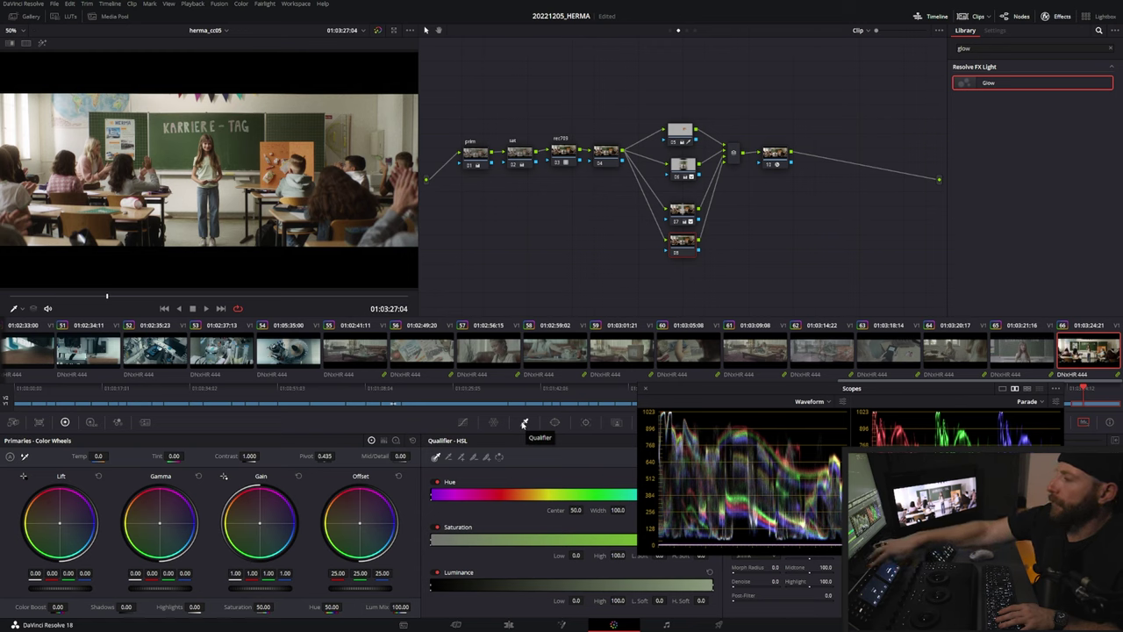
left_click(436, 572)
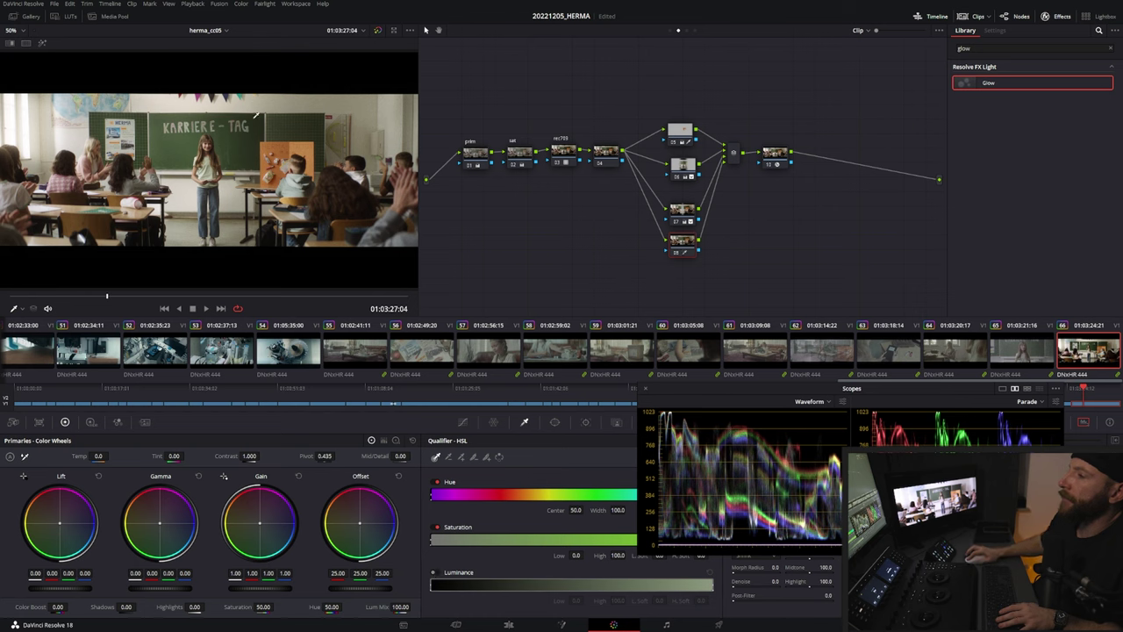
left_click(231, 143)
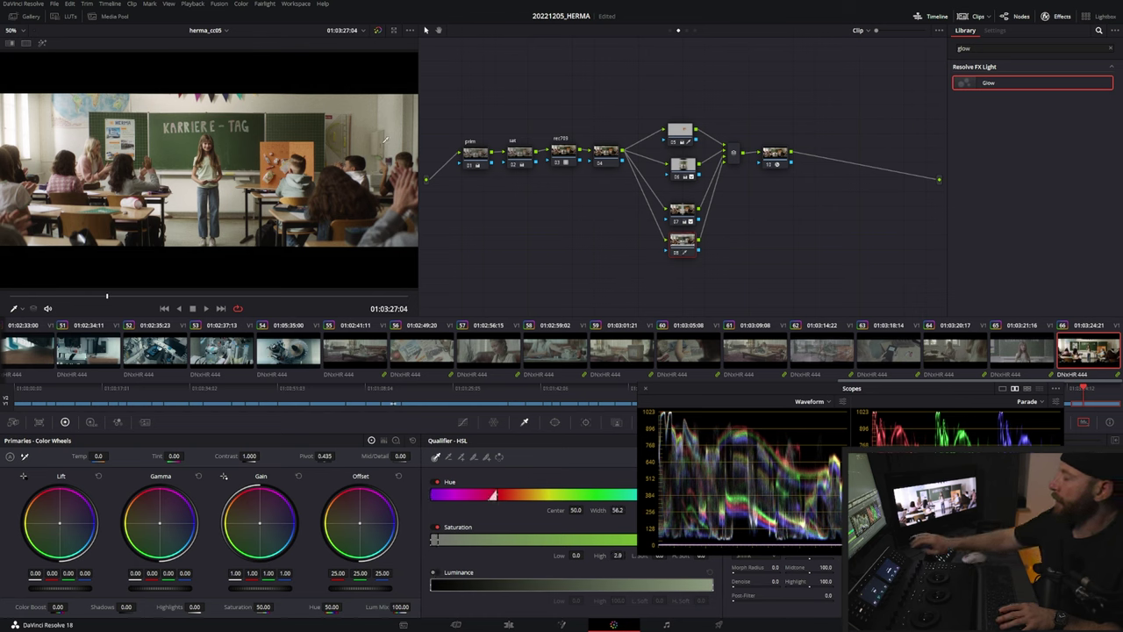
key("shift+h")
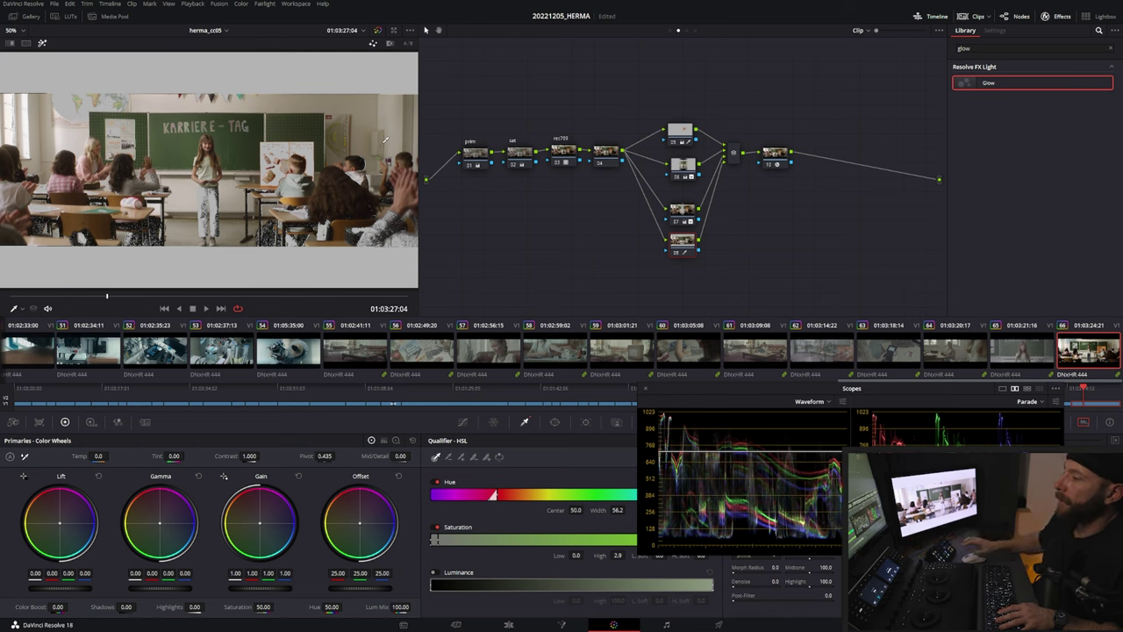
- Narrow the qualifier's hue range to the chalkboard green and set the saturation range to 0.2 low and 3.0 high
left_click_drag(495, 495, 554, 494)
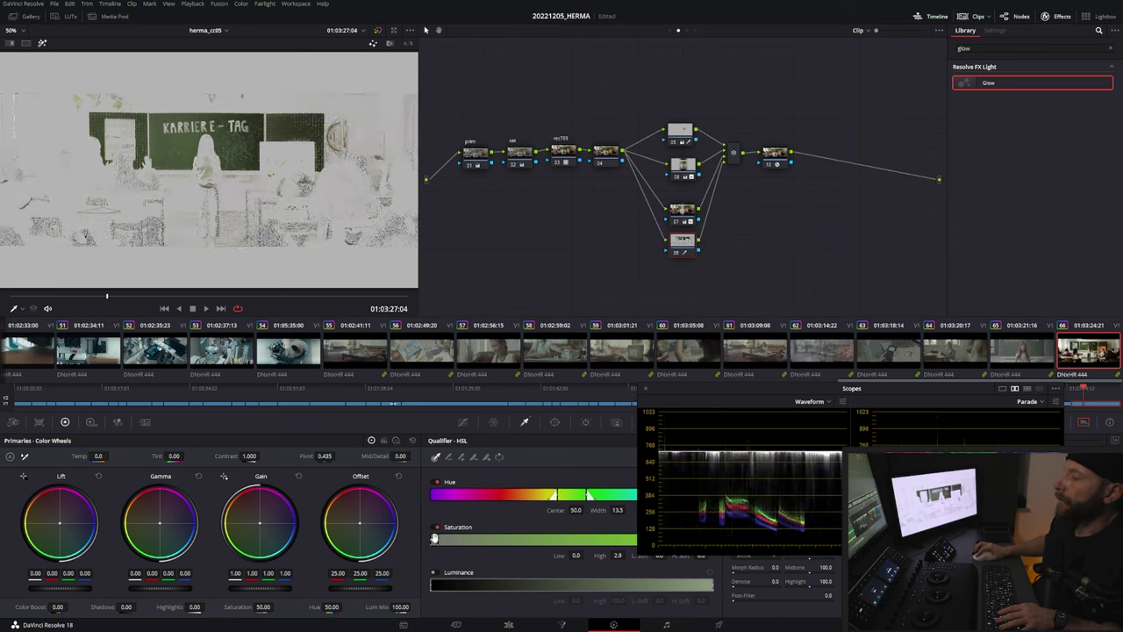
left_click_drag(433, 538, 434, 539)
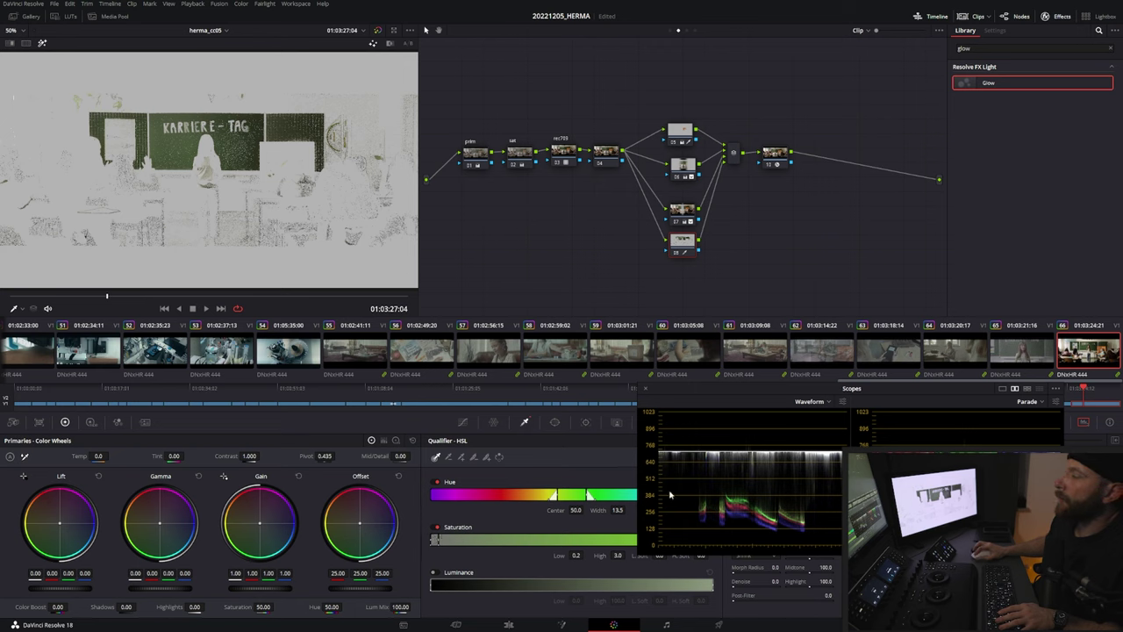
left_click_drag(586, 494, 582, 495)
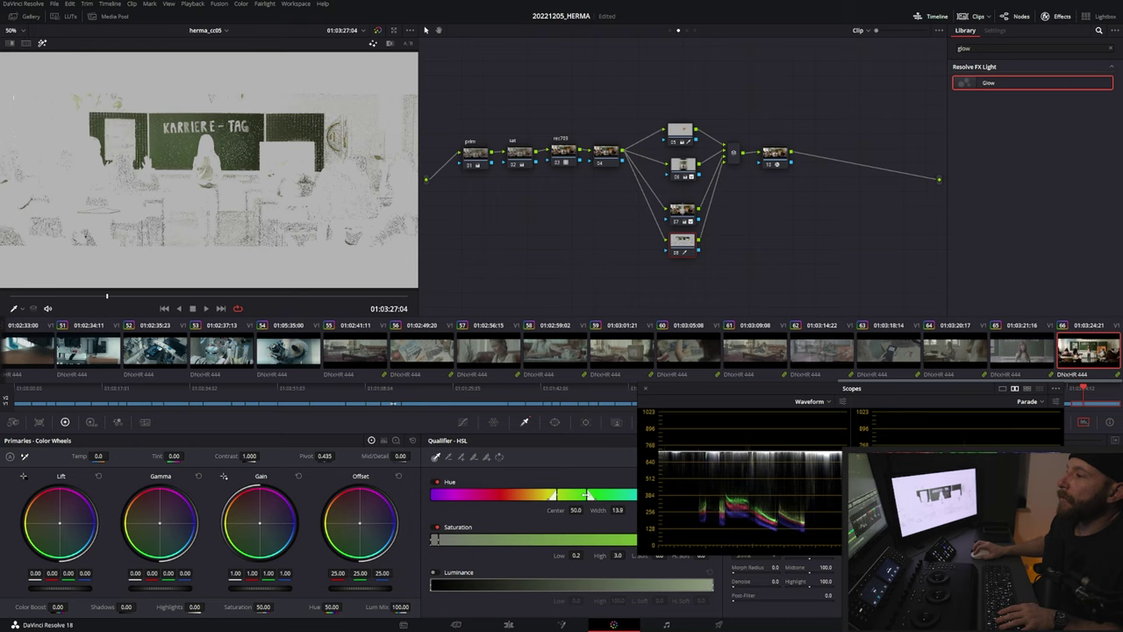
- Subtract stray areas outside the chalkboard from the qualifier selection and add the chalkboard green back
left_click(448, 456)
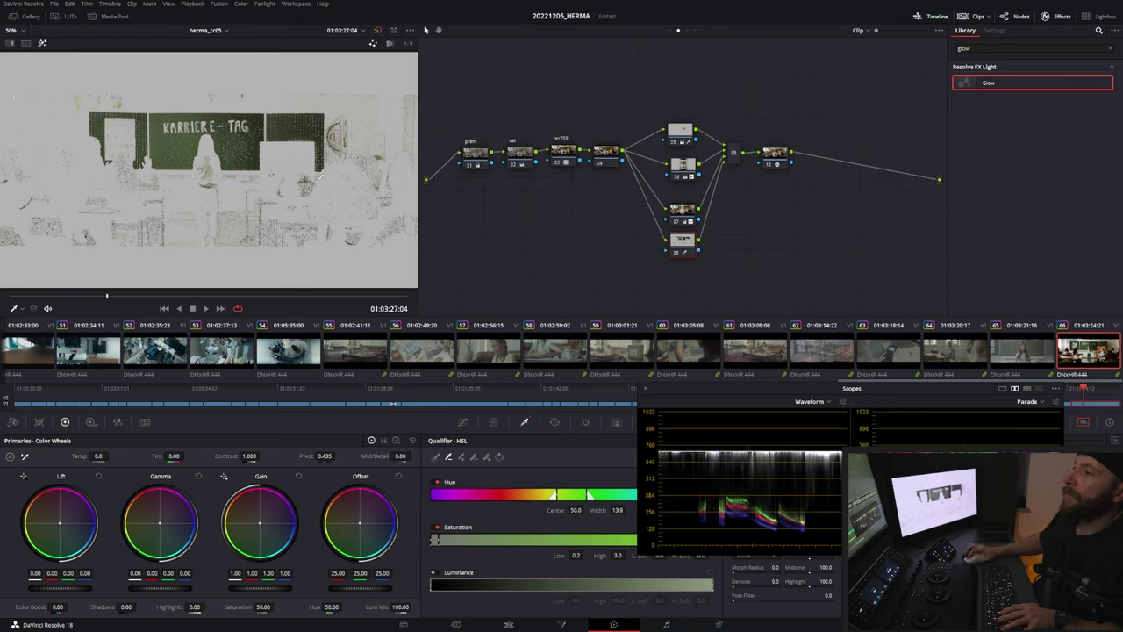
left_click(266, 207)
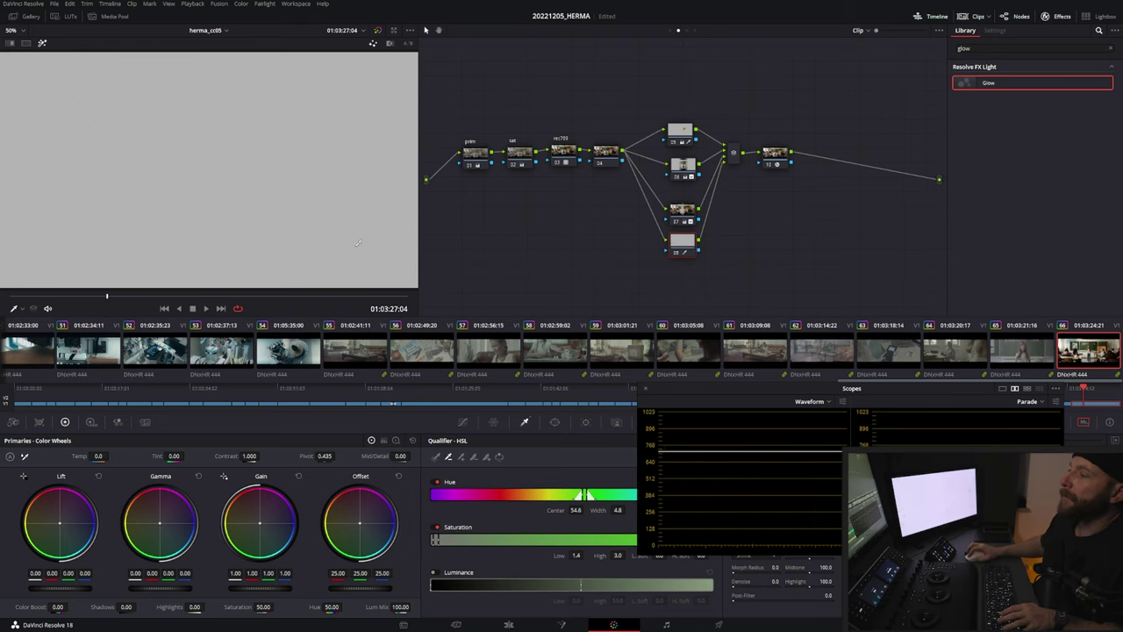
left_click_drag(270, 198, 391, 255)
left_click(224, 179)
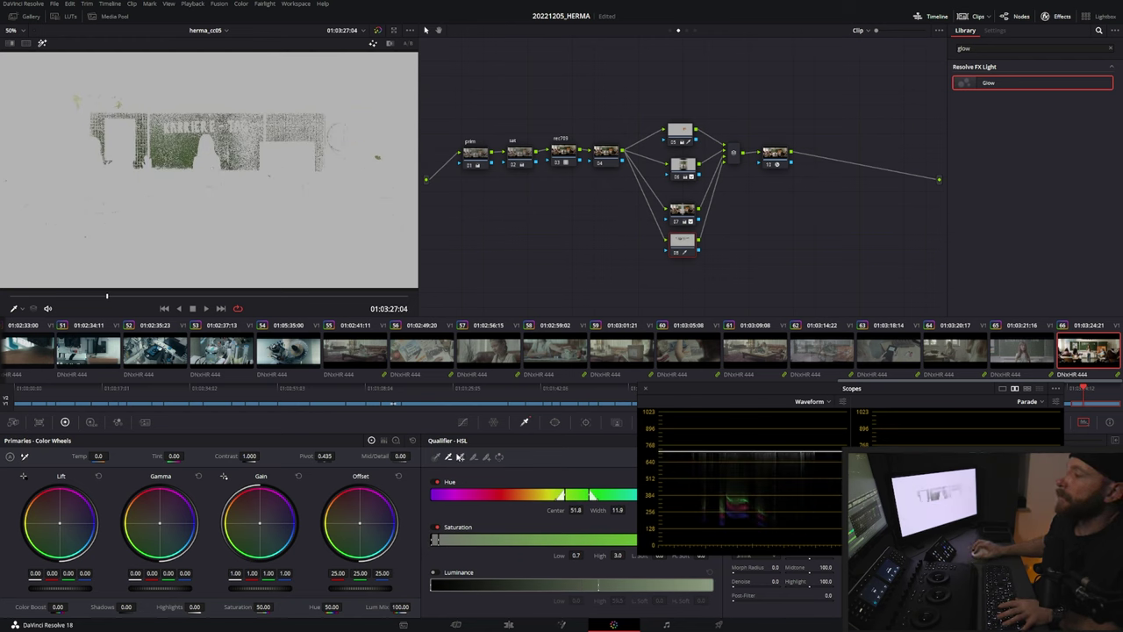
left_click(180, 145)
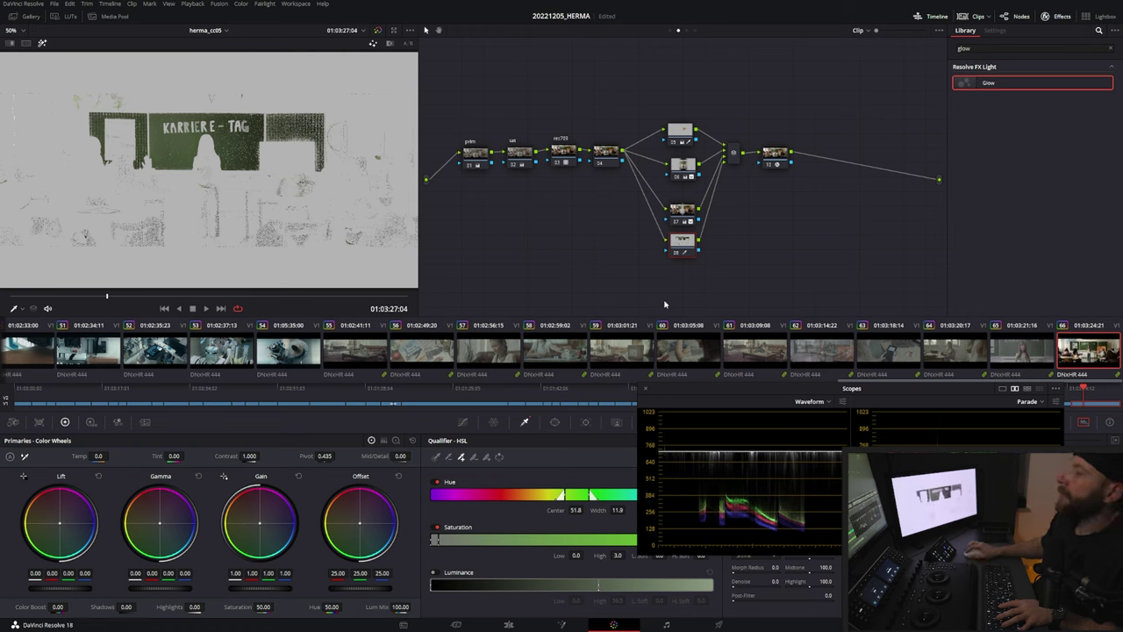
- Add a rectangular power window to node 08 and fit it around the chalkboard
left_click(646, 388)
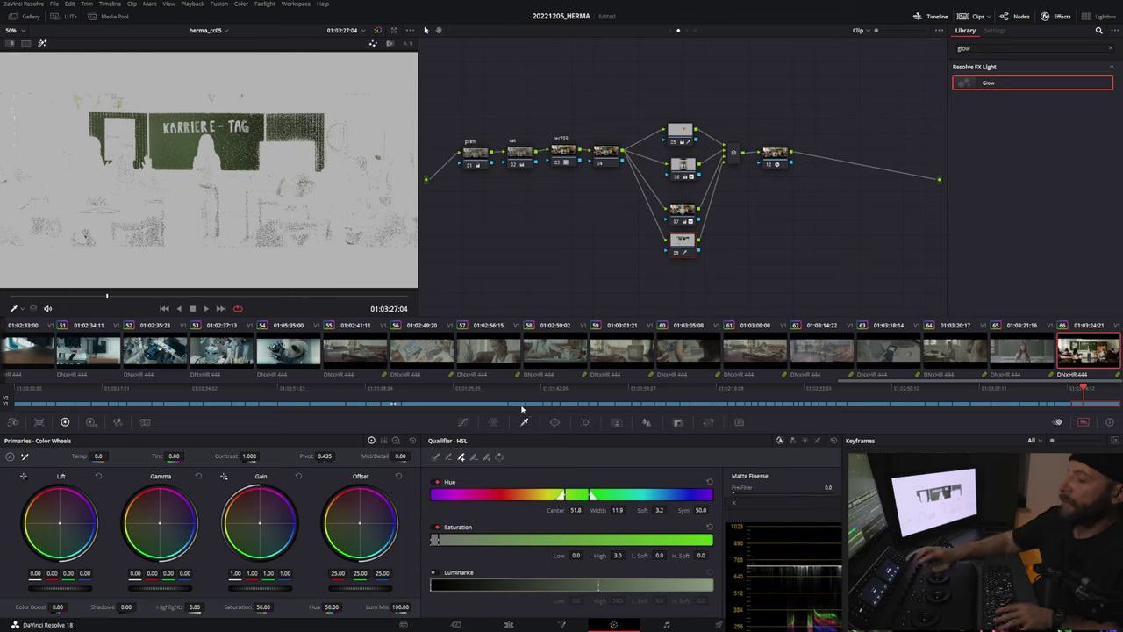
key("w")
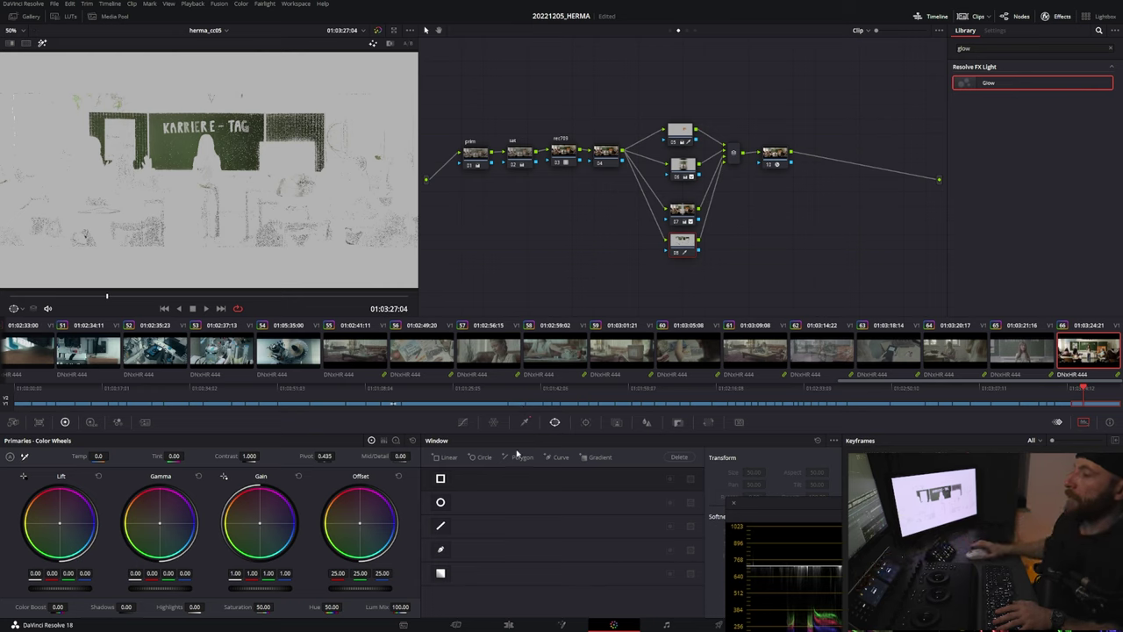
left_click(440, 478)
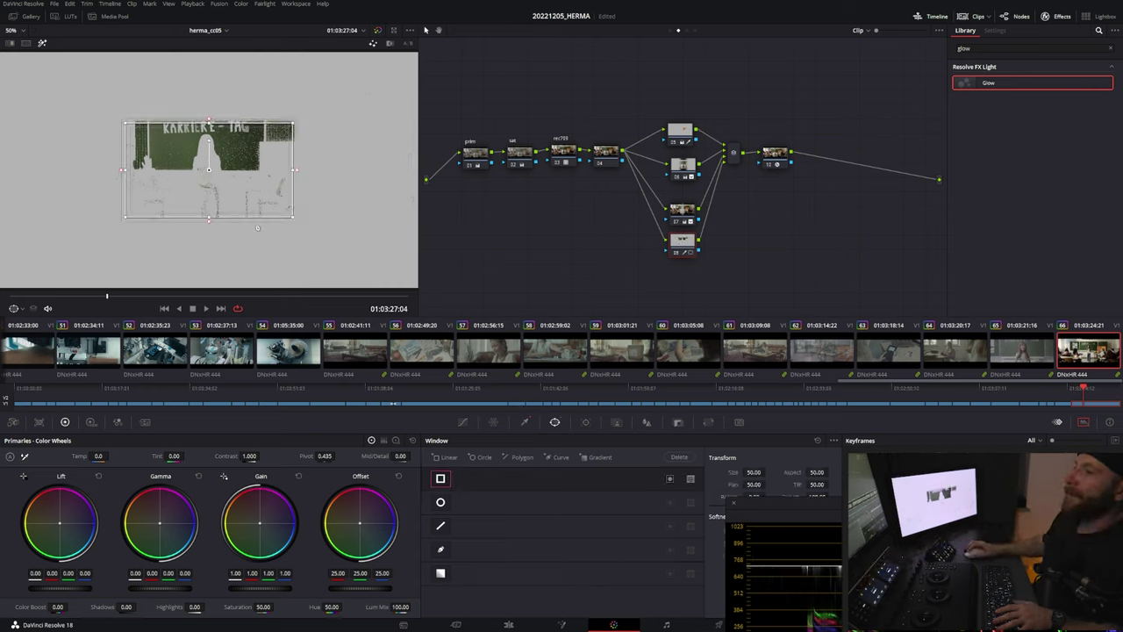
left_click_drag(239, 192, 202, 164)
left_click_drag(257, 141, 326, 138)
left_click_drag(210, 191, 207, 175)
left_click_drag(208, 96, 208, 114)
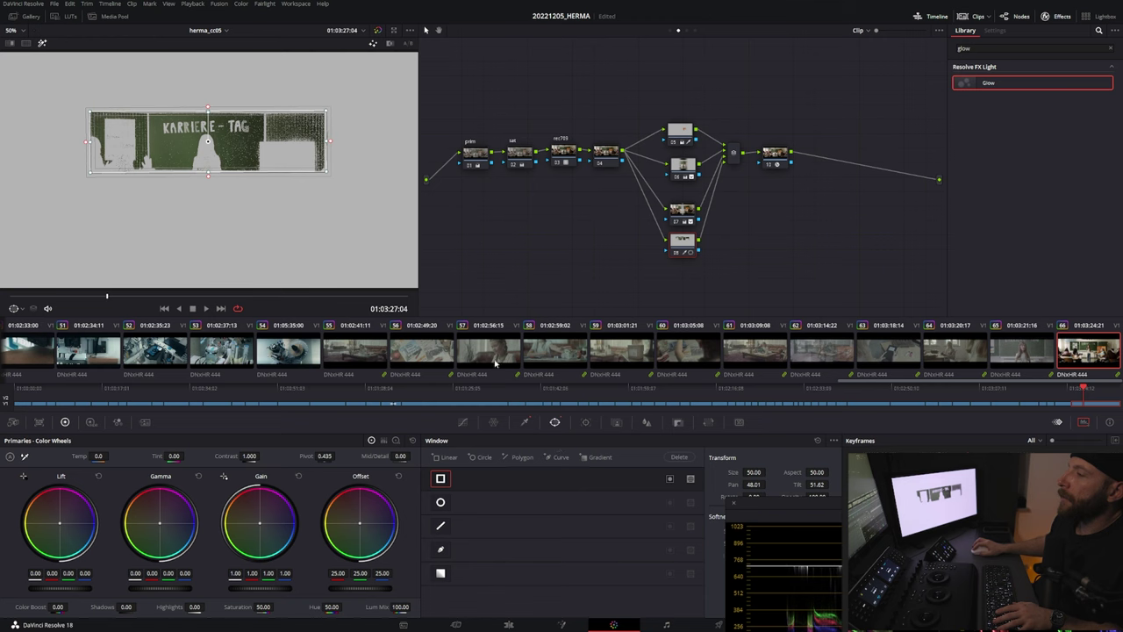
- Move the scopes clear and soften the window edges to Soft 1 1.87, Soft 2 2.83, Soft 3 2.03 and Soft 4 1.67
left_click_drag(809, 502, 792, 213)
mouse_move(815, 531)
left_mouse_down()
mouse_move(834, 531)
mouse_move(817, 543)
left_mouse_up()
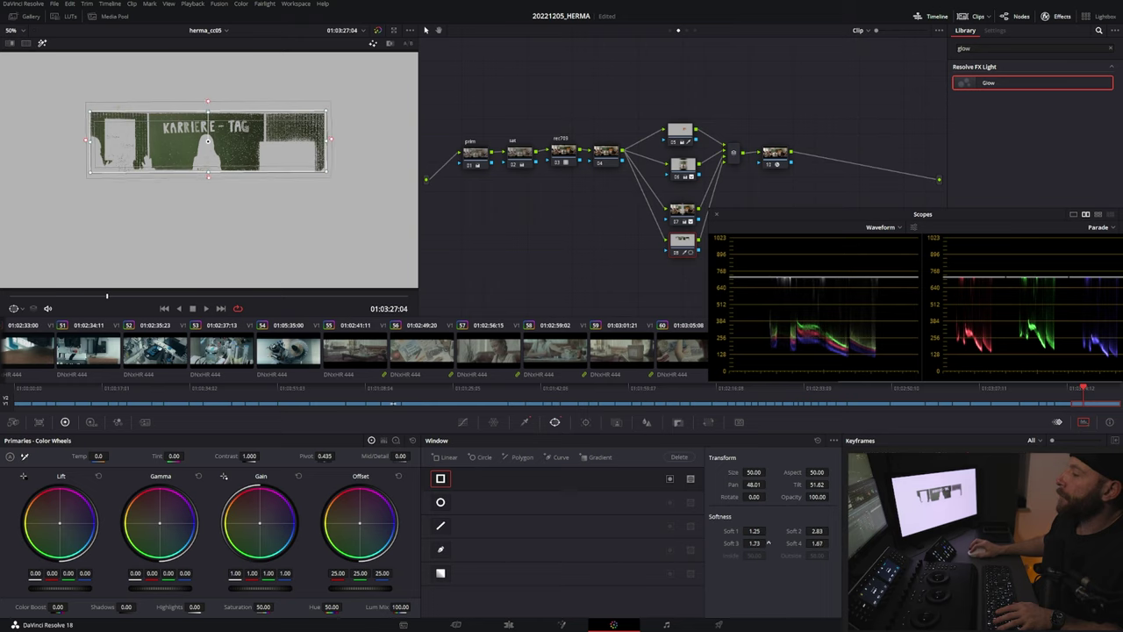
left_click_drag(752, 531, 769, 530)
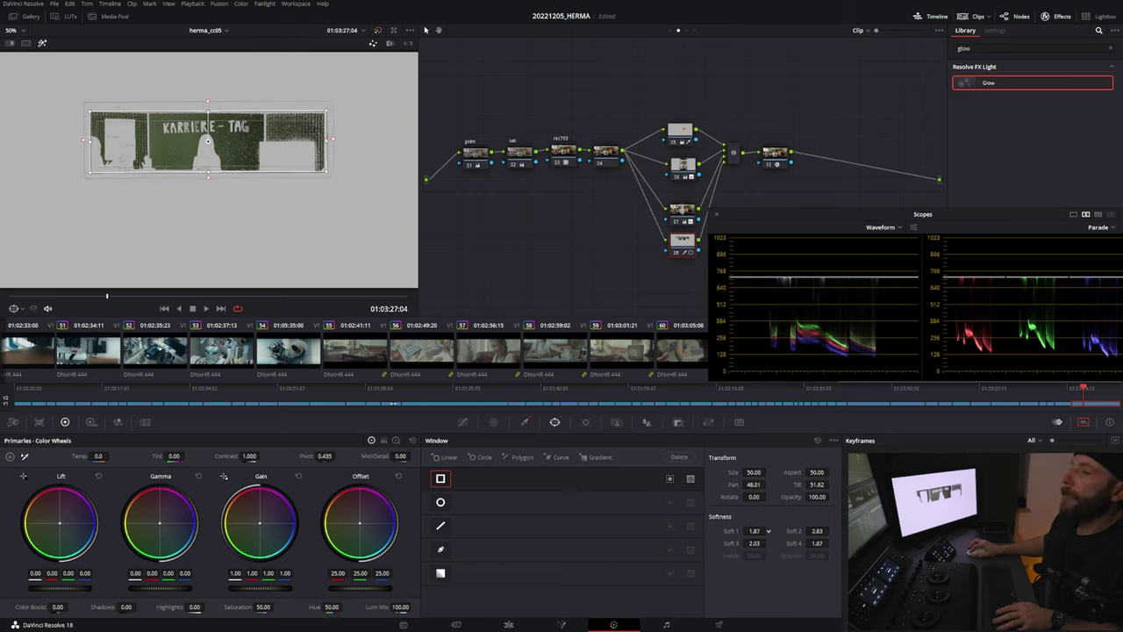
- Track the chalkboard window through the clip and compare the normal image with the highlighted selection at the clip start
left_click(585, 422)
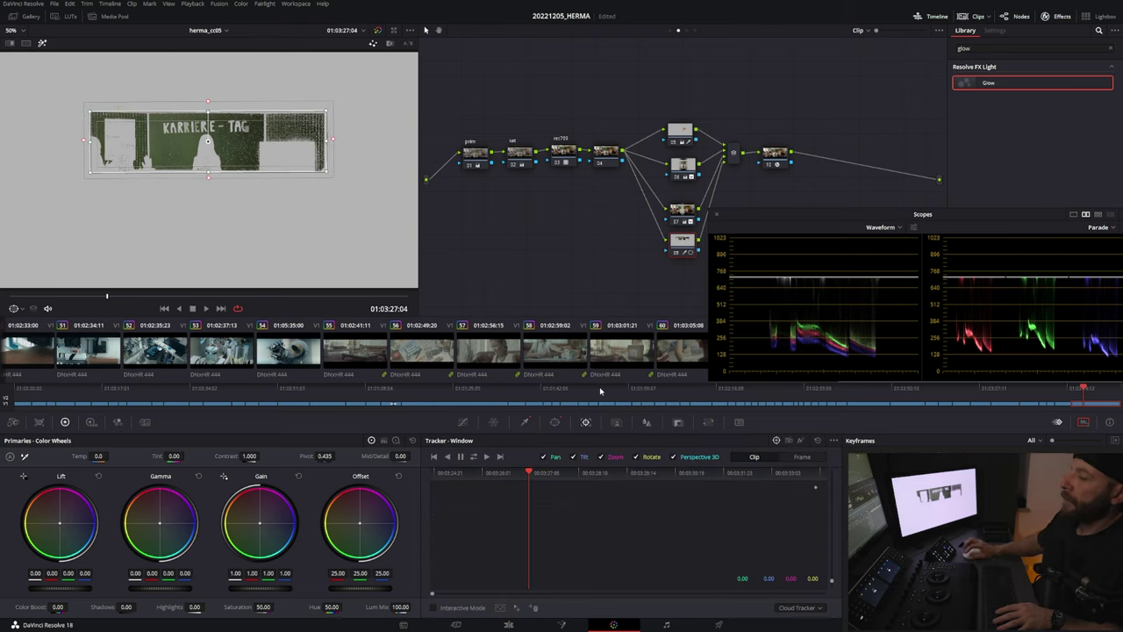
key("ctrl+alt+t")
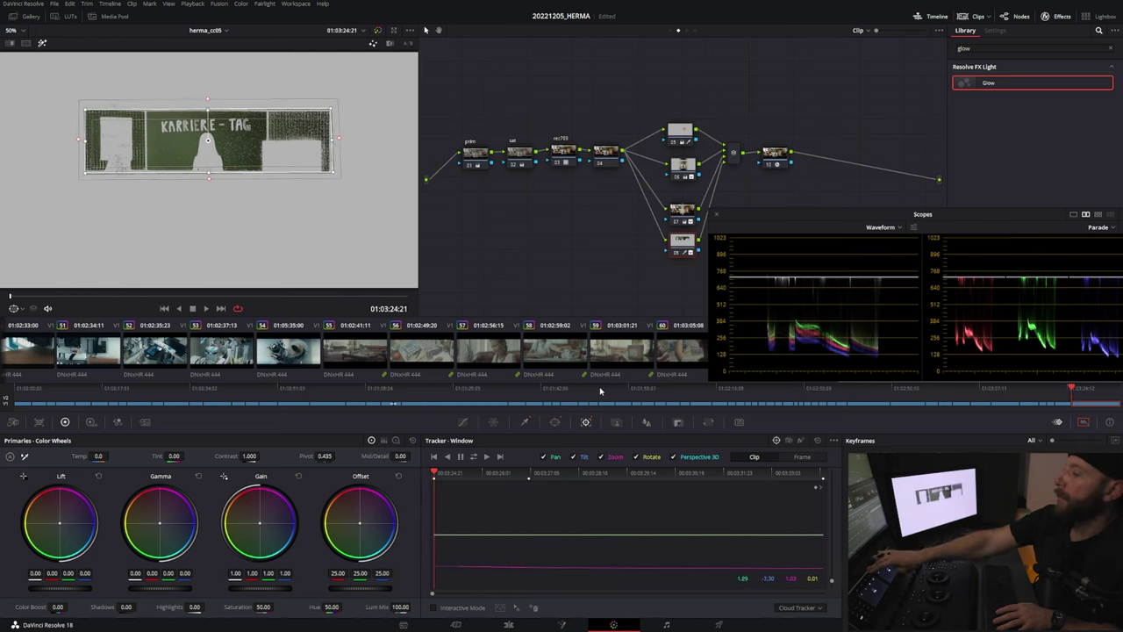
key("shift+h")
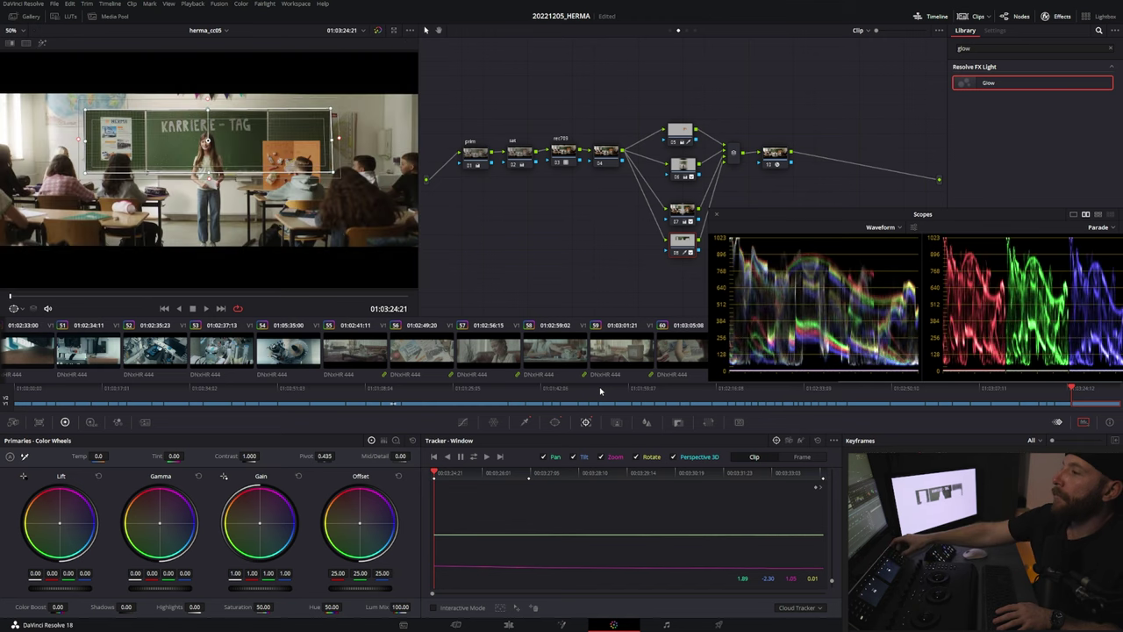
key("shift+h")
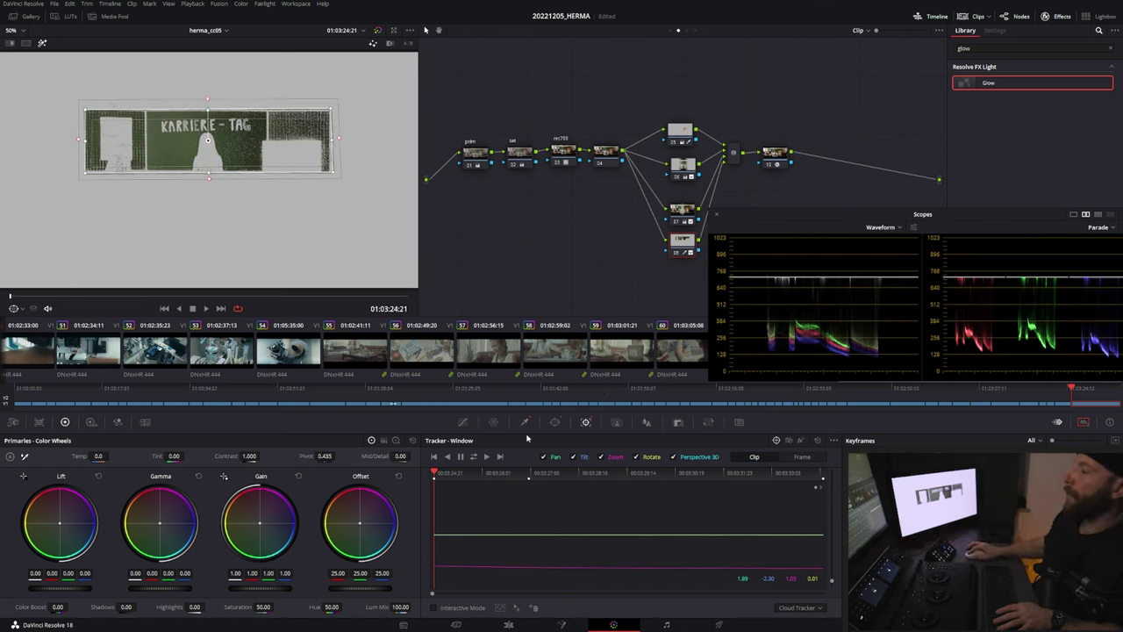
- Smooth the chalkboard qualifier's matte with a blur radius of about 16 and switch the highlight off
left_click(524, 422)
left_click_drag(772, 529, 821, 529)
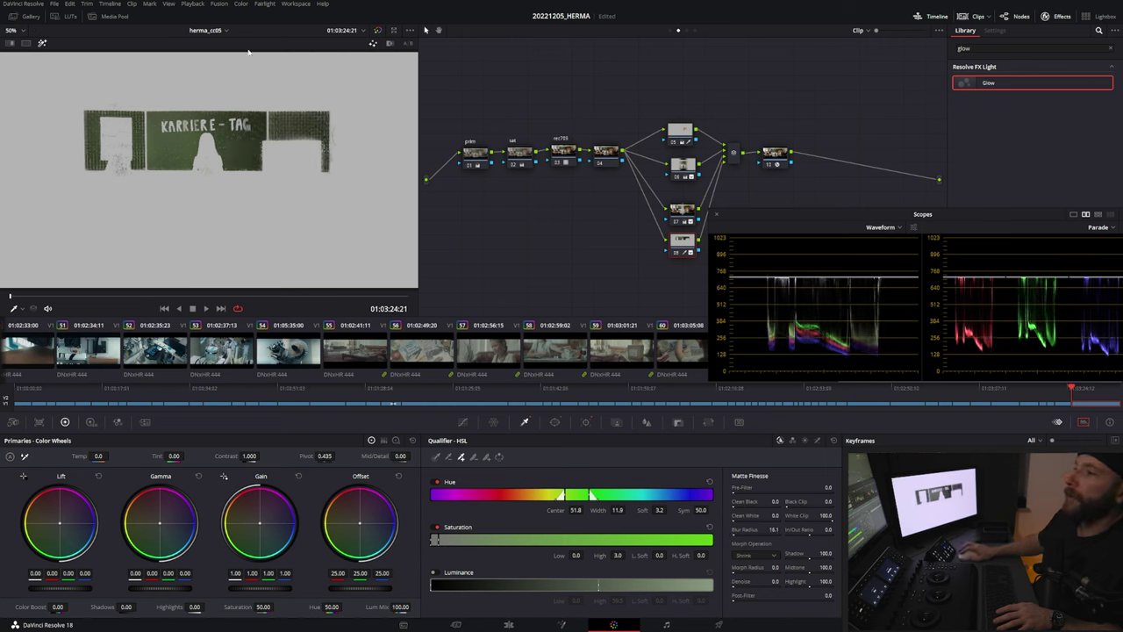
left_click(43, 43)
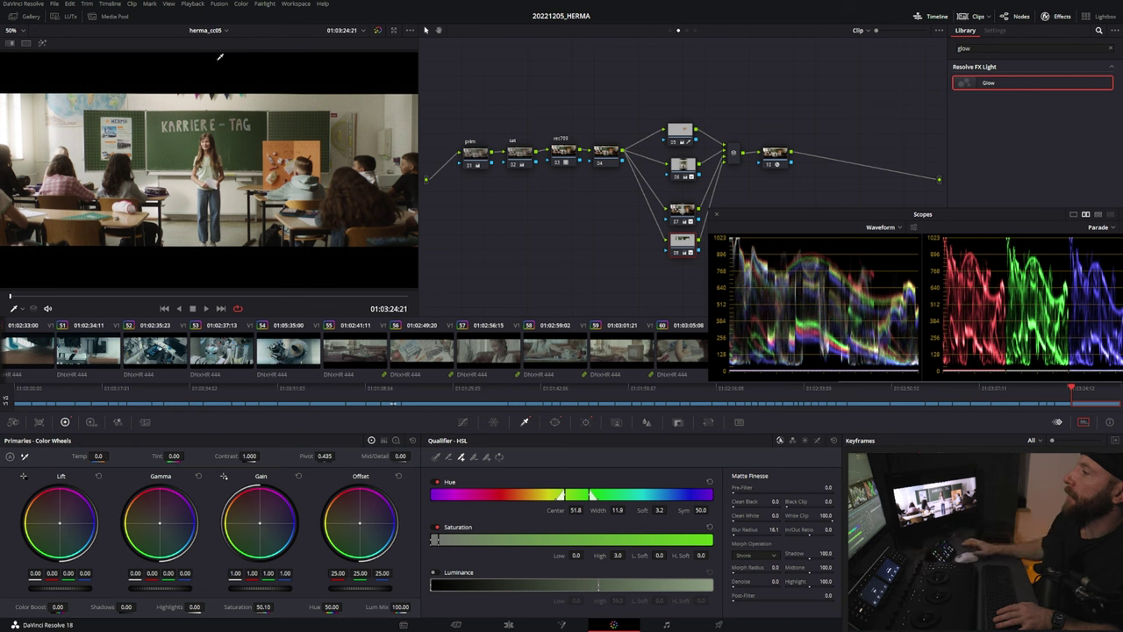
- Check the Light Rays node and the group post-clip FilmConvert node, and return to the clip node graph
left_click(776, 158)
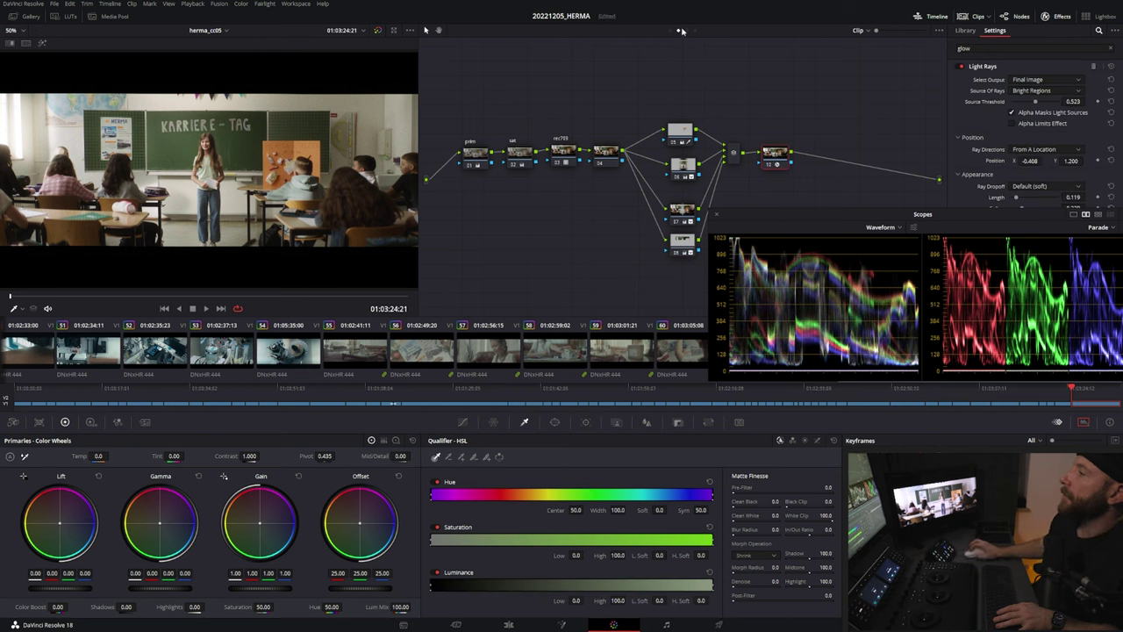
left_click(549, 120)
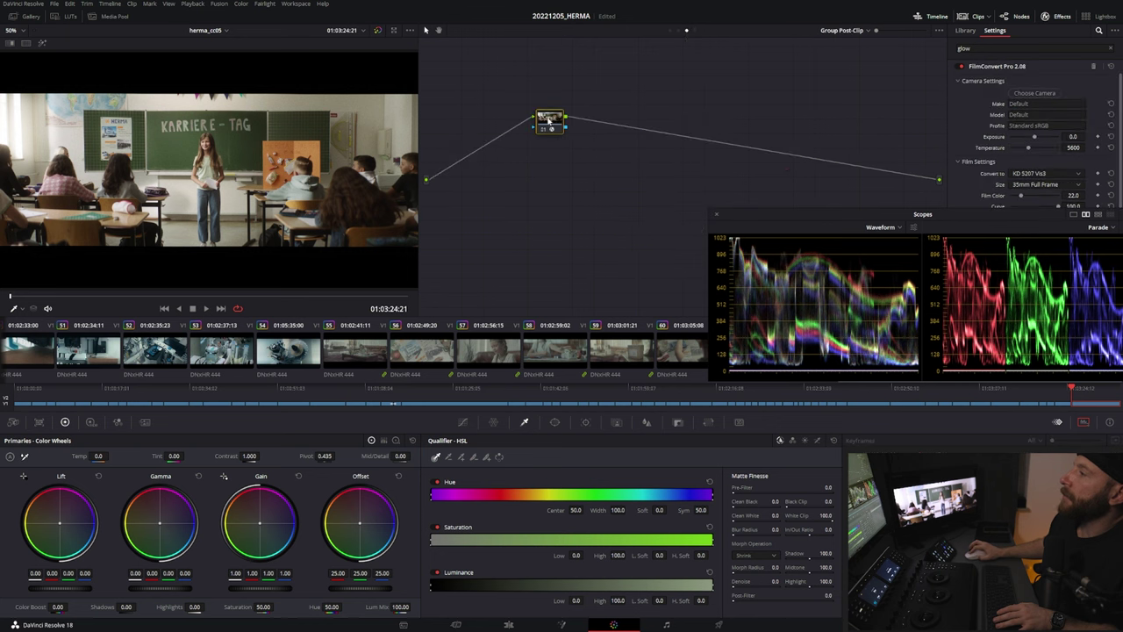
left_click(671, 31)
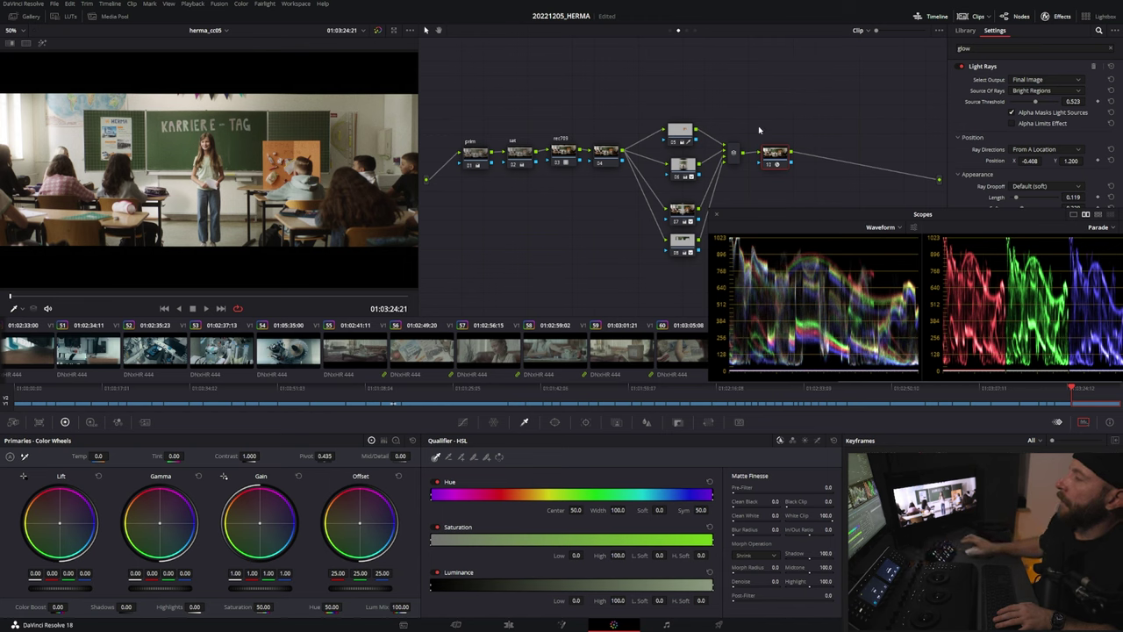
- Lower node 08's saturation to 37.80, set its gain to red 0.97, green 1.01 and blue 1.04, and compare the node off and on
left_click(685, 246)
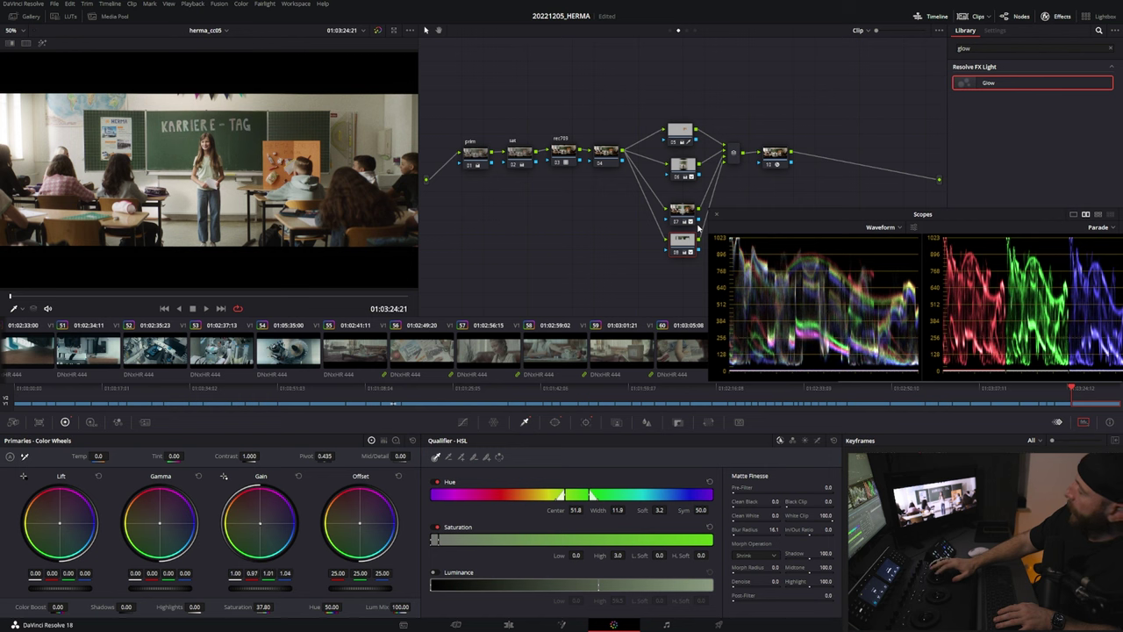
key("ctrl+d")
key("ctrl+d")
key("ctrl+d")
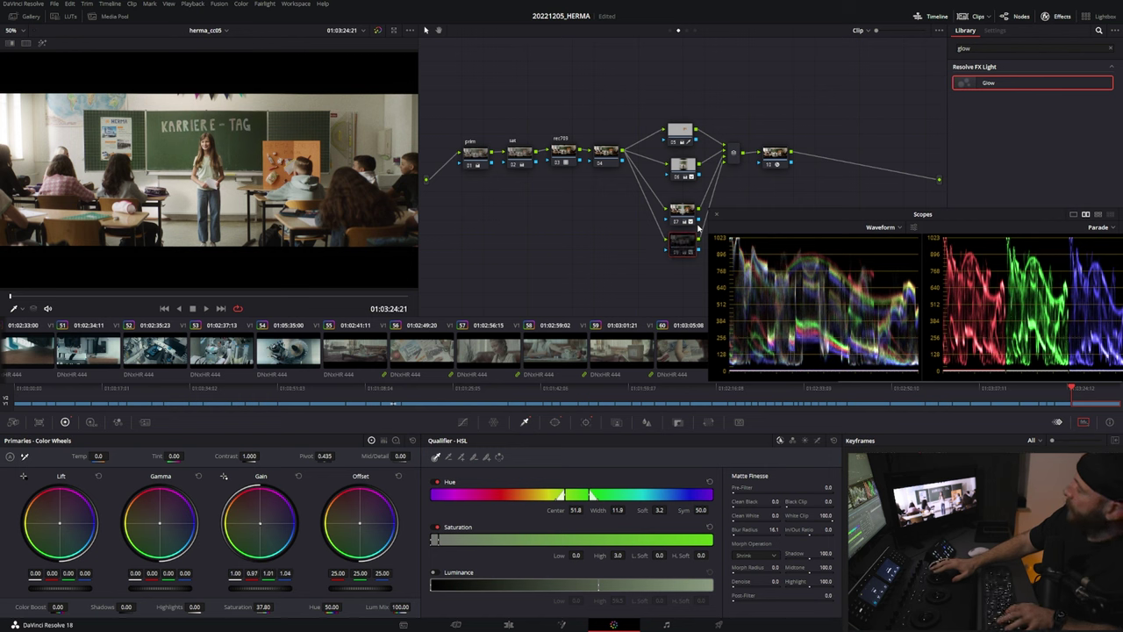
key("ctrl+d")
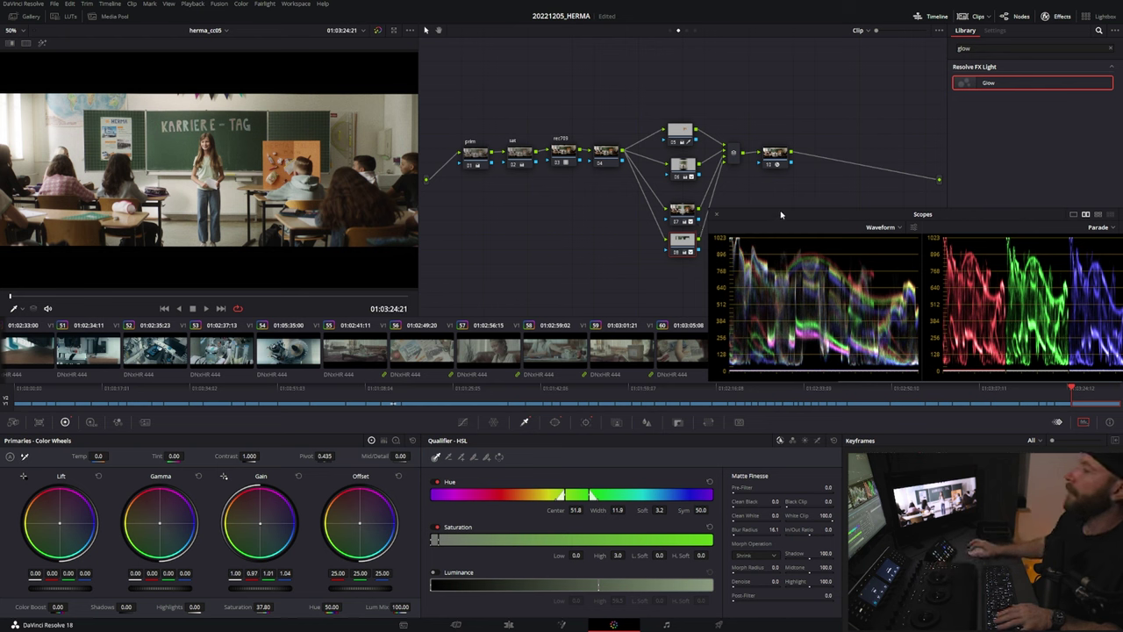
- Shift the scopes beneath the parallel nodes and scrub and play the classroom clip to review the chalkboard correction
left_click_drag(781, 214, 769, 237)
left_click_drag(939, 237, 739, 238)
mouse_move(1068, 377)
left_mouse_down()
mouse_move(1119, 386)
mouse_move(1085, 388)
left_mouse_up()
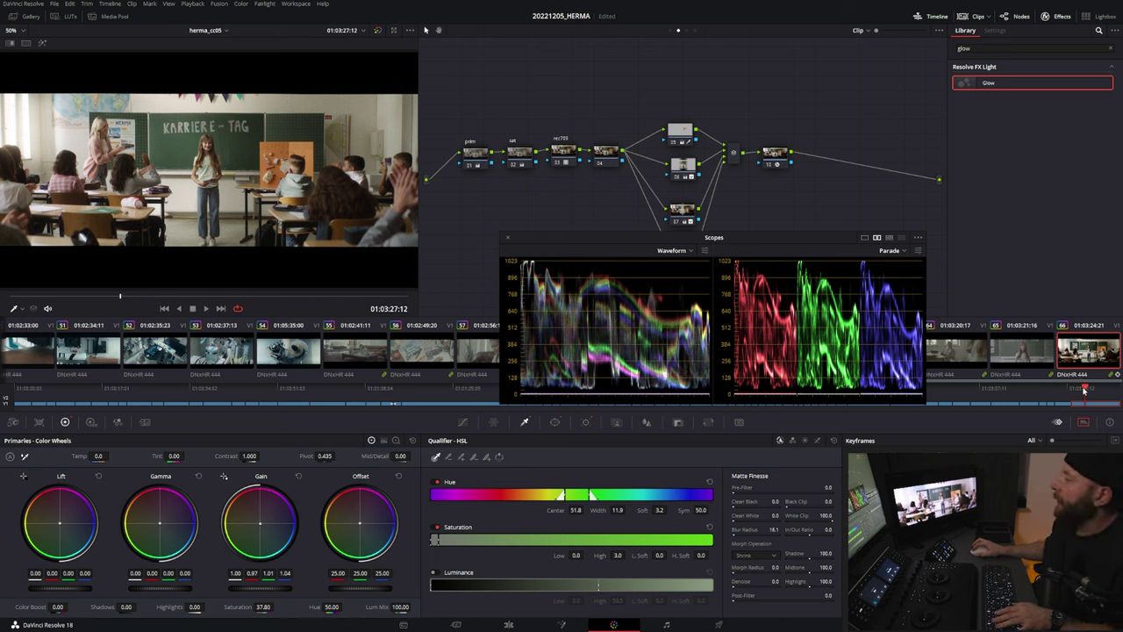
left_click_drag(1084, 391, 1082, 393)
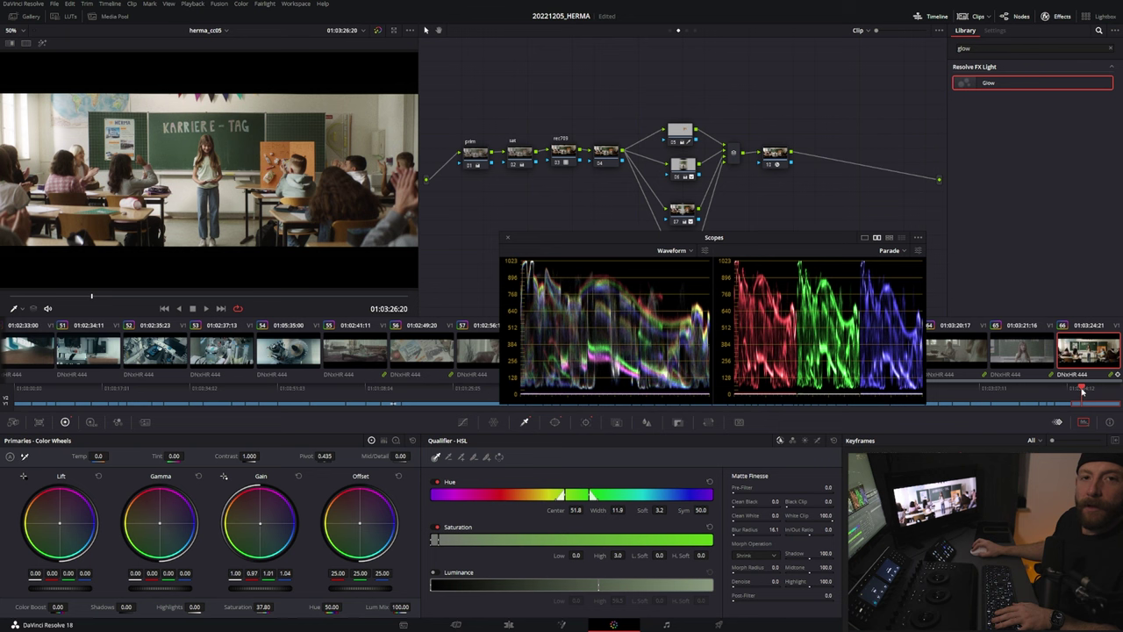
key("space")
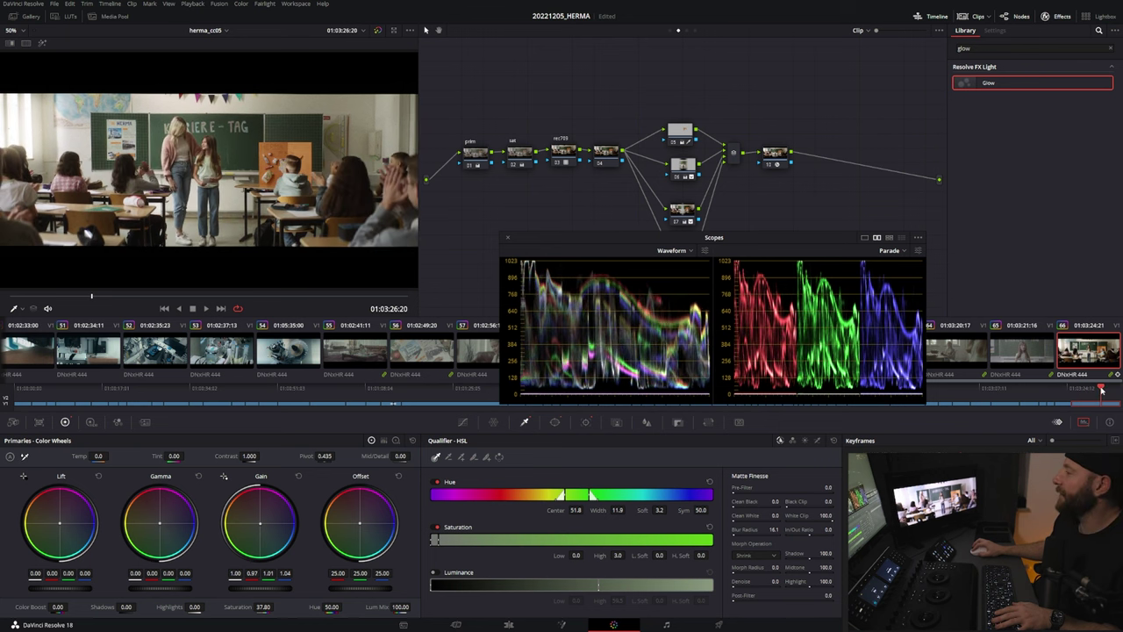
left_click_drag(780, 237, 778, 250)
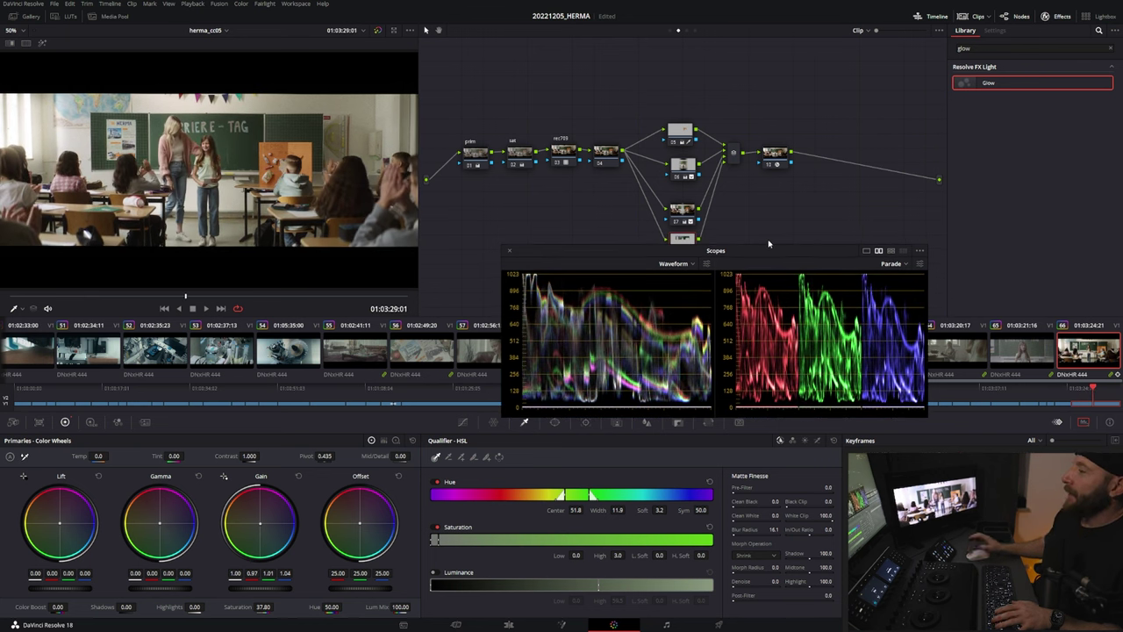